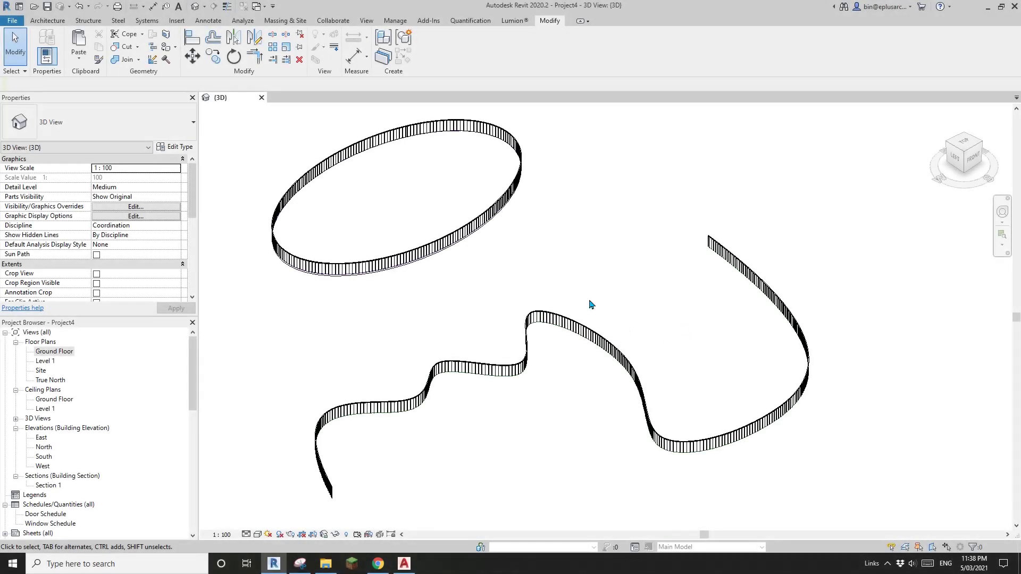
# Step: Examine the elliptical railing and the spline-shaped railing in the 3D view, checking each one's properties
pyautogui.moveTo(574, 337); pyautogui.dragTo(602, 340, button='middle')
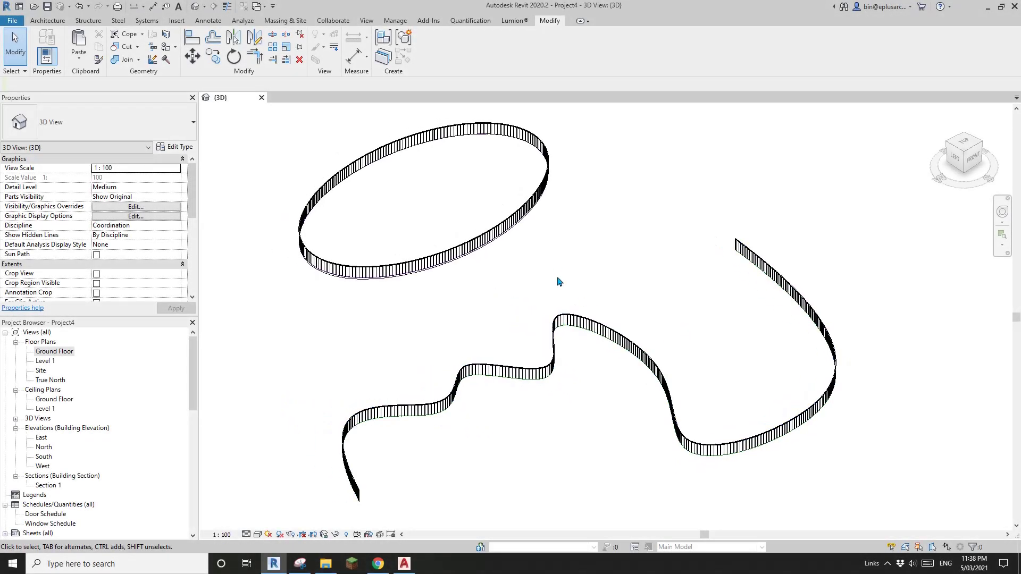
pyautogui.moveTo(546, 266); pyautogui.dragTo(484, 228, button='middle')
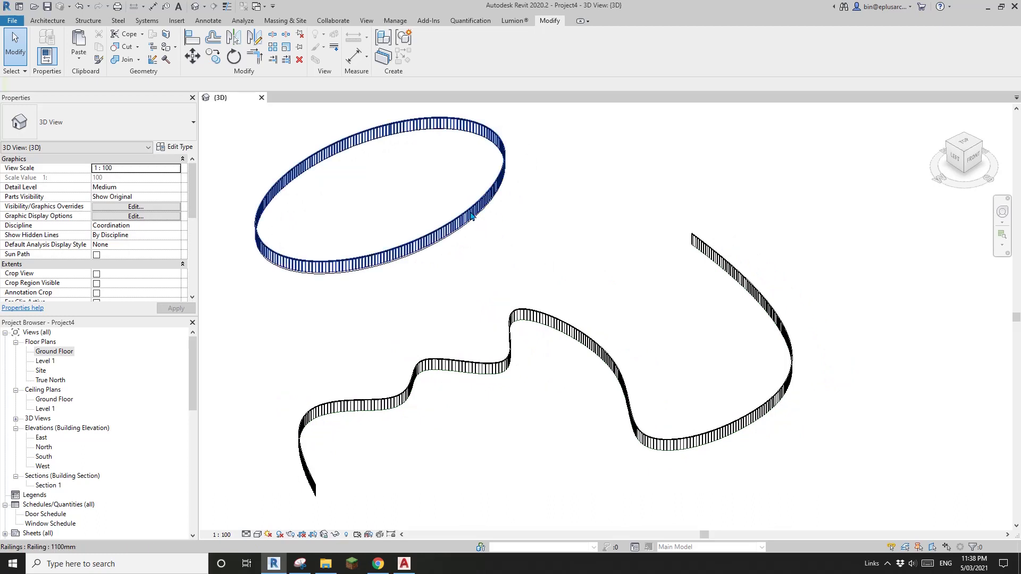
pyautogui.click(471, 215)
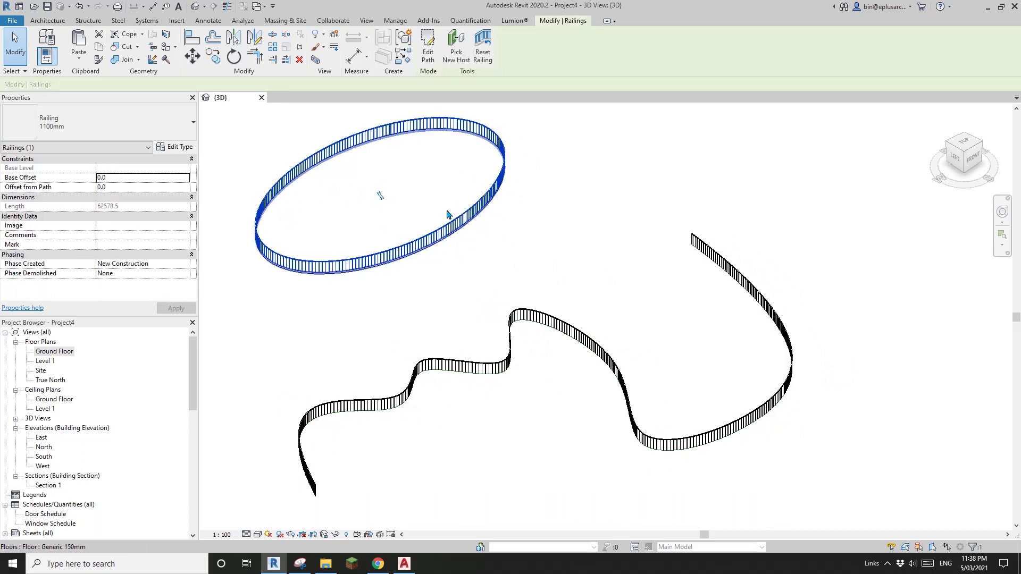
pyautogui.scroll(2, 415, 170)
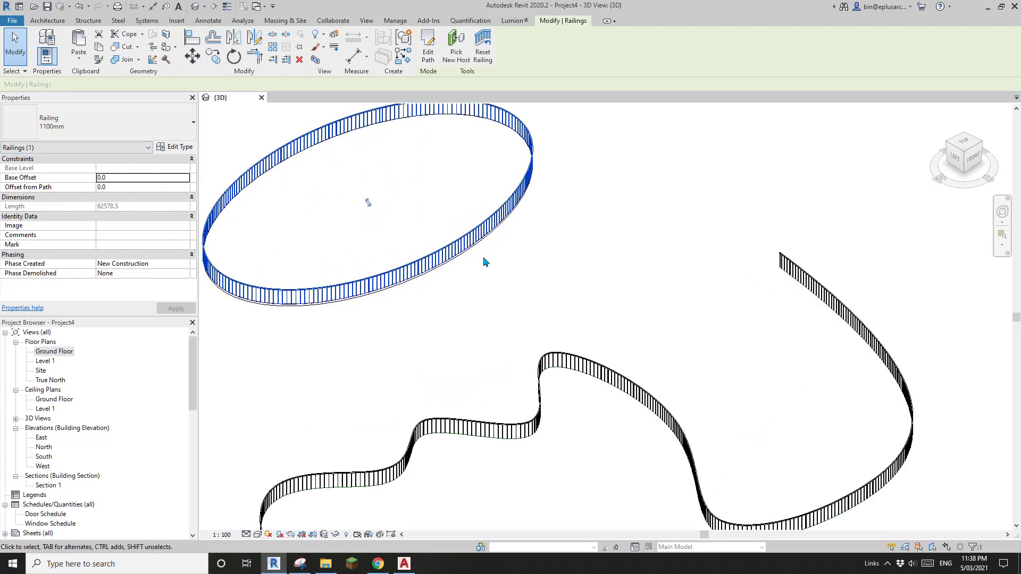
pyautogui.moveTo(531, 314); pyautogui.dragTo(496, 242, button='middle')
pyautogui.click(575, 305)
pyautogui.scroll(-2, 470, 338)
pyautogui.moveTo(470, 337); pyautogui.dragTo(496, 278, button='middle')
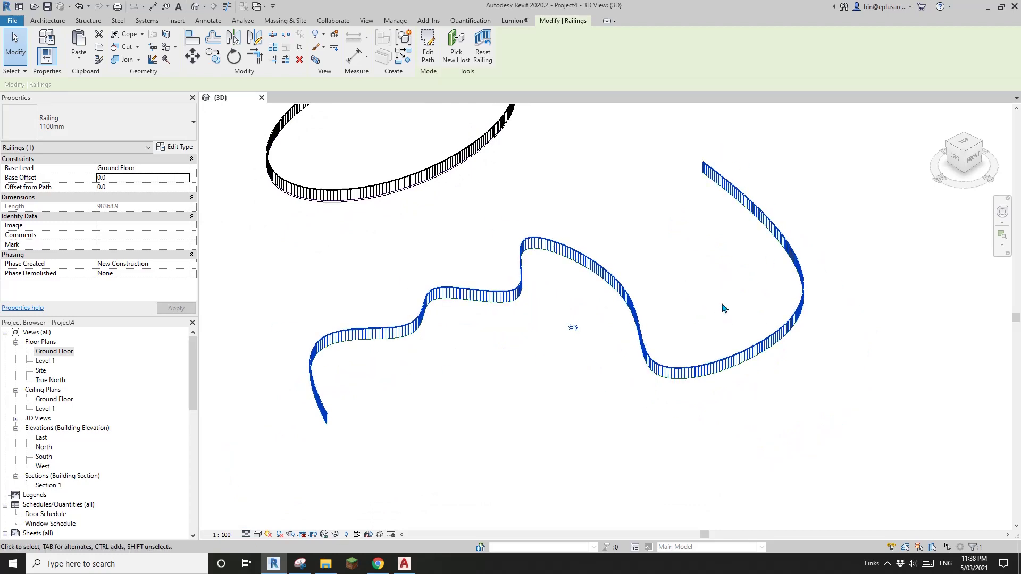
pyautogui.moveTo(723, 308); pyautogui.dragTo(720, 358, button='middle')
pyautogui.click(720, 357)
pyautogui.moveTo(547, 283); pyautogui.dragTo(570, 324, button='middle')
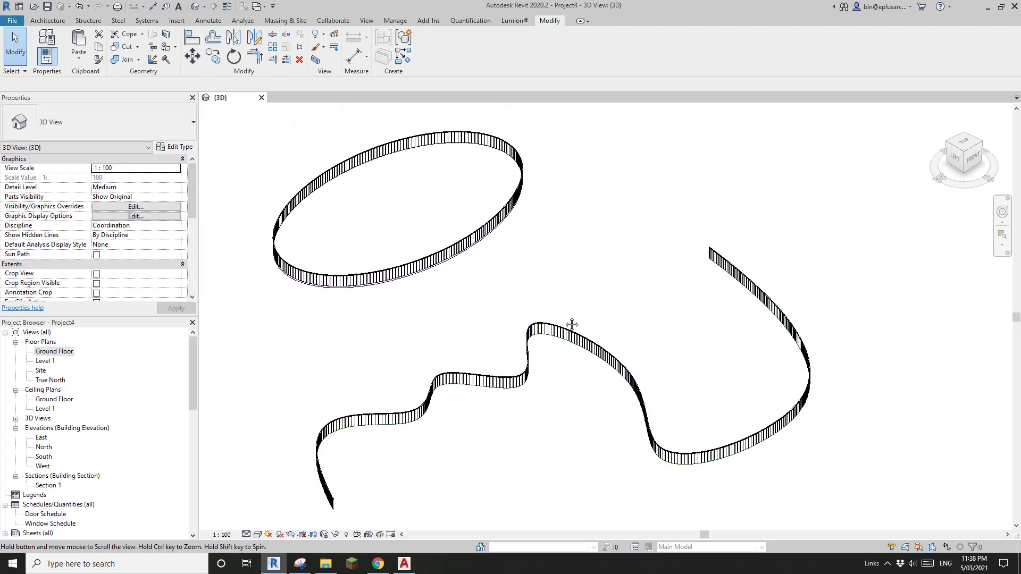
# Step: Close the current project without saving it and create a new project from a different template
pyautogui.click(261, 98)
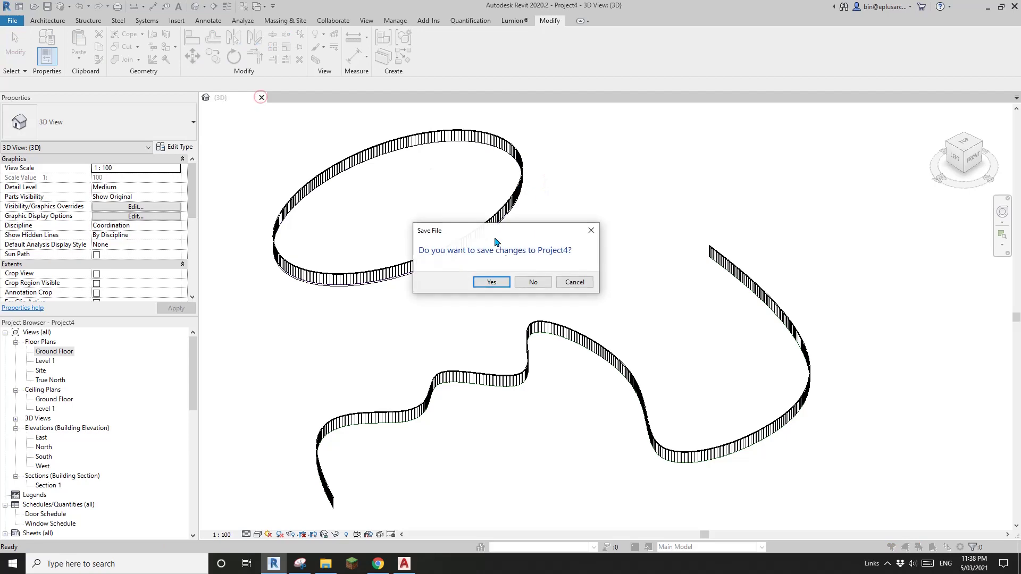
pyautogui.click(532, 280)
pyautogui.click(75, 126)
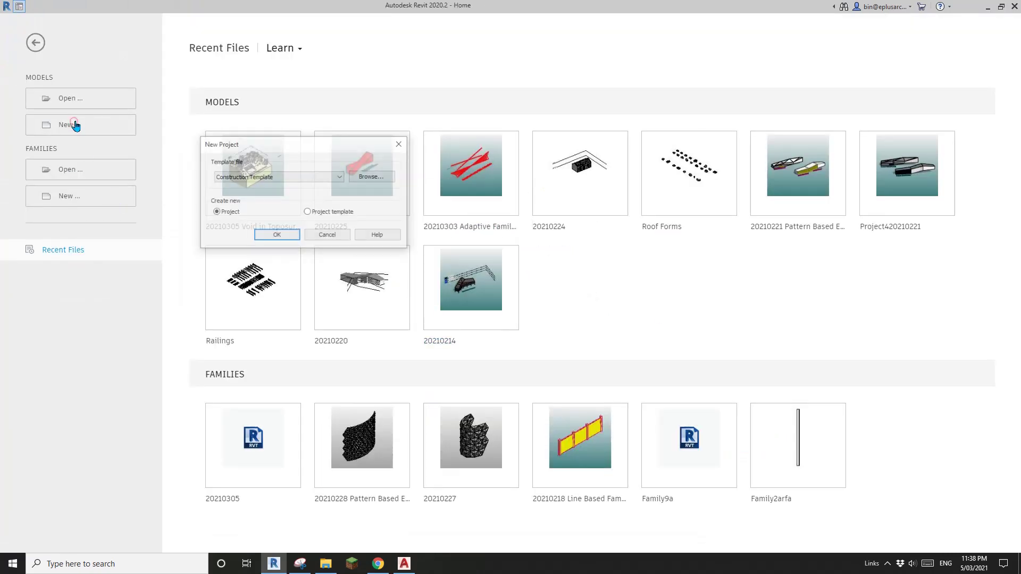
pyautogui.click(304, 177)
pyautogui.click(253, 201)
pyautogui.click(277, 235)
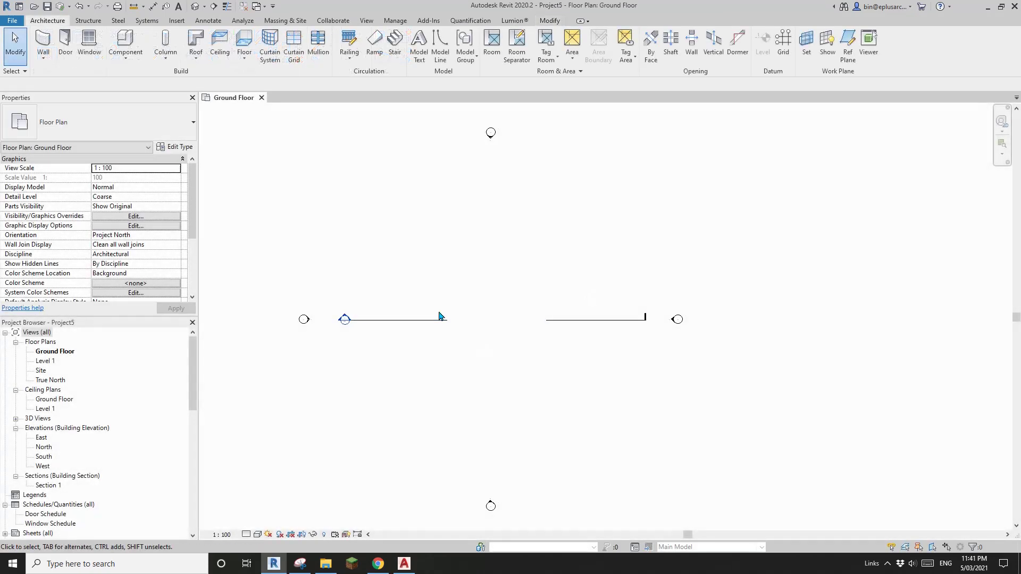
# Step: Create a Generic 150mm floor on the Ground Floor with an elliptical boundary of 15000 and 10000 mm radii
pyautogui.click(243, 42)
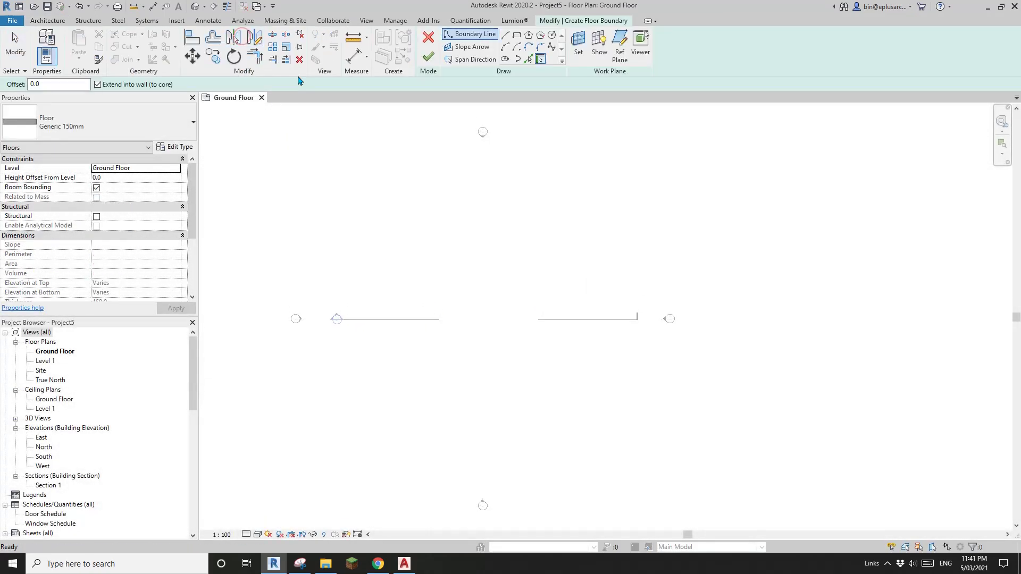
pyautogui.click(506, 60)
pyautogui.click(490, 247)
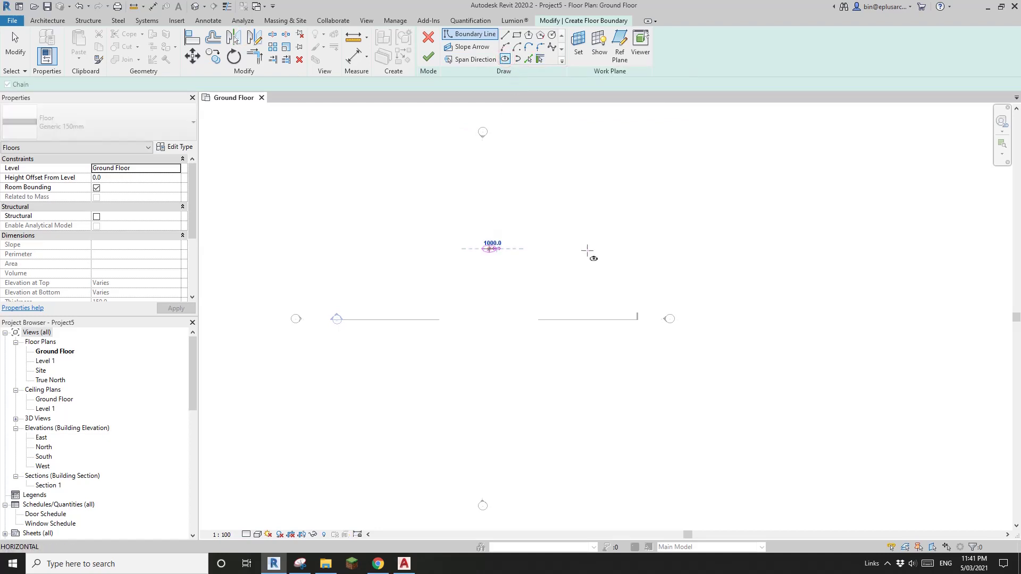
pyautogui.click(601, 249)
pyautogui.click(501, 176)
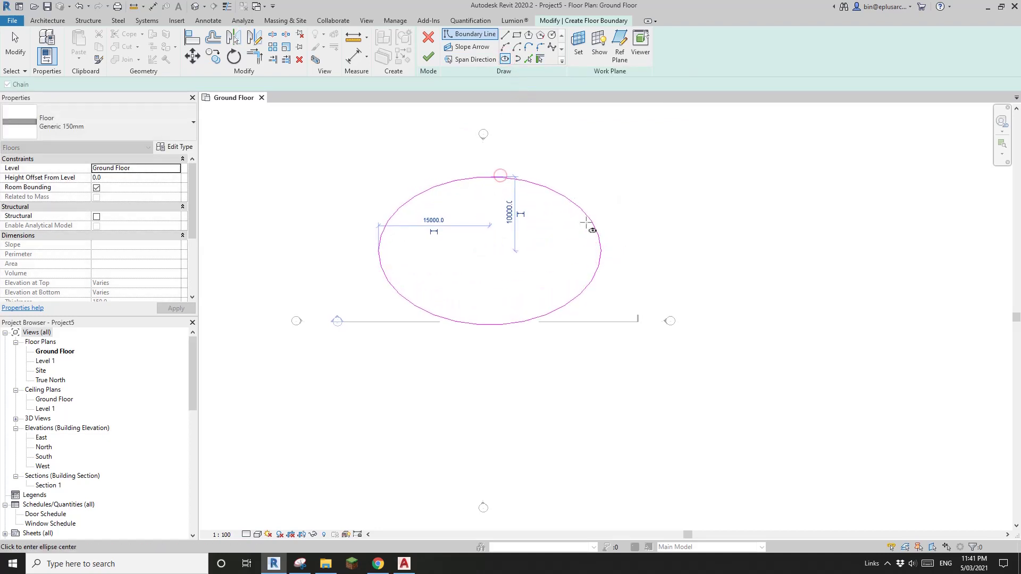
pyautogui.scroll(2, 484, 239)
pyautogui.scroll(-1, 496, 254)
pyautogui.press('Escape')
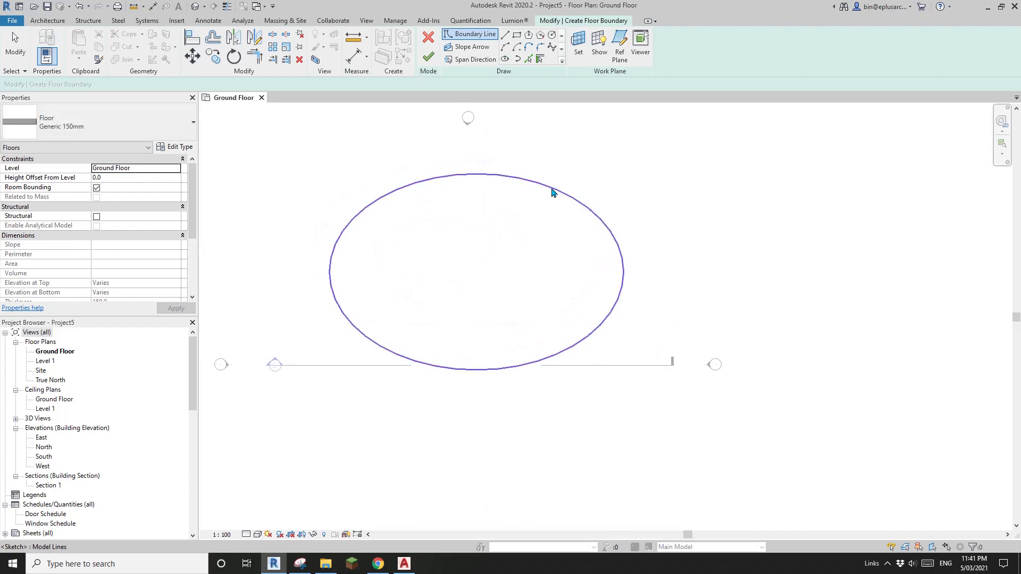
pyautogui.click(428, 56)
pyautogui.moveTo(544, 178); pyautogui.dragTo(571, 175, button='middle')
pyautogui.scroll(1, 570, 173)
pyautogui.click(571, 176)
pyautogui.scroll(-1, 571, 176)
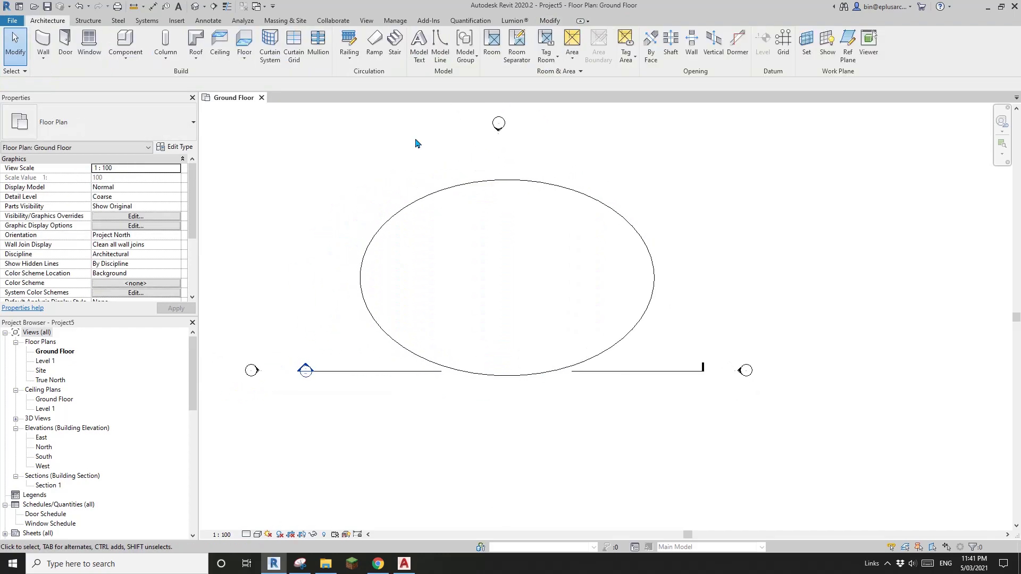
# Step: Try to create a 1100mm railing path by picking the edge of the elliptical floor
pyautogui.click(349, 43)
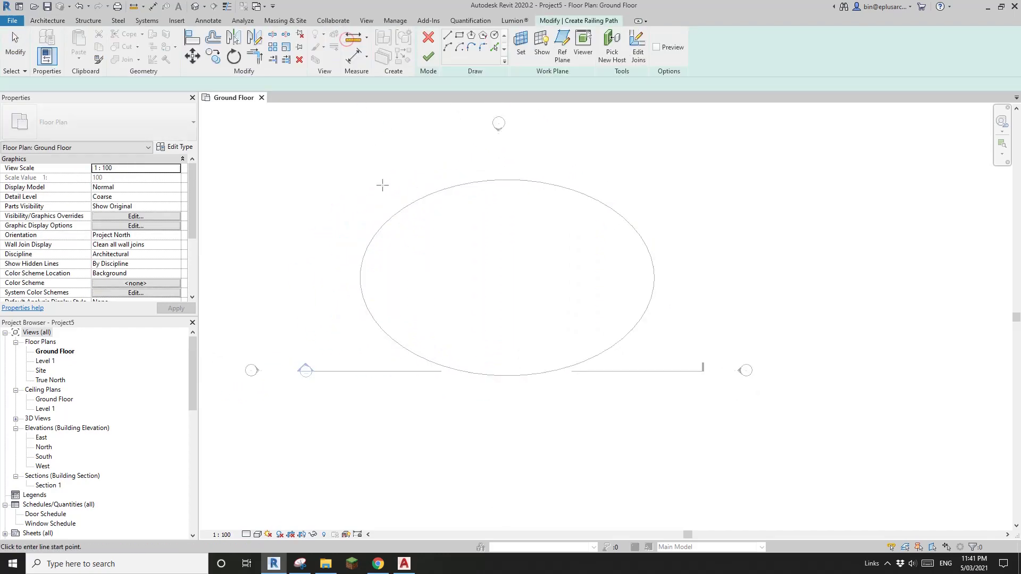
pyautogui.moveTo(517, 159); pyautogui.dragTo(472, 177, button='middle')
pyautogui.moveTo(508, 139); pyautogui.dragTo(514, 153, button='middle')
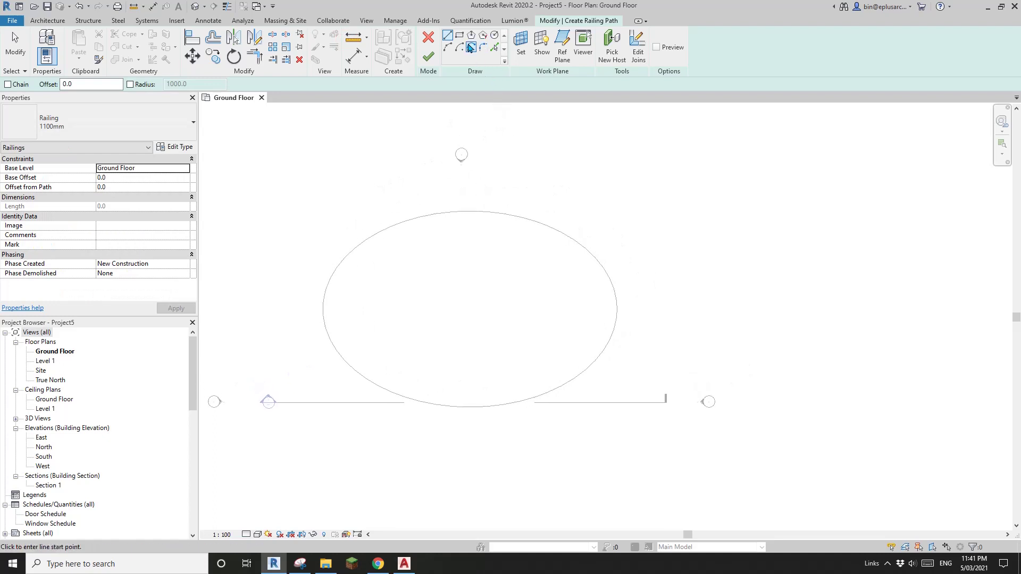
pyautogui.click(493, 49)
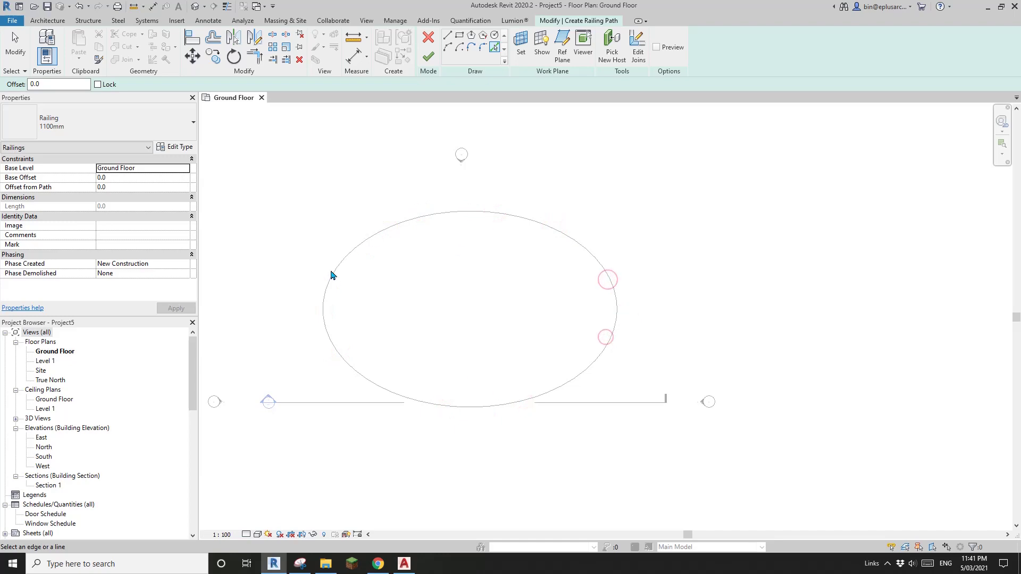
pyautogui.moveTo(491, 111)
pyautogui.mouseDown(button='middle')
pyautogui.moveTo(492, 124)
pyautogui.moveTo(533, 140)
pyautogui.moveTo(522, 141)
pyautogui.mouseUp(button='middle')
pyautogui.click(428, 41)
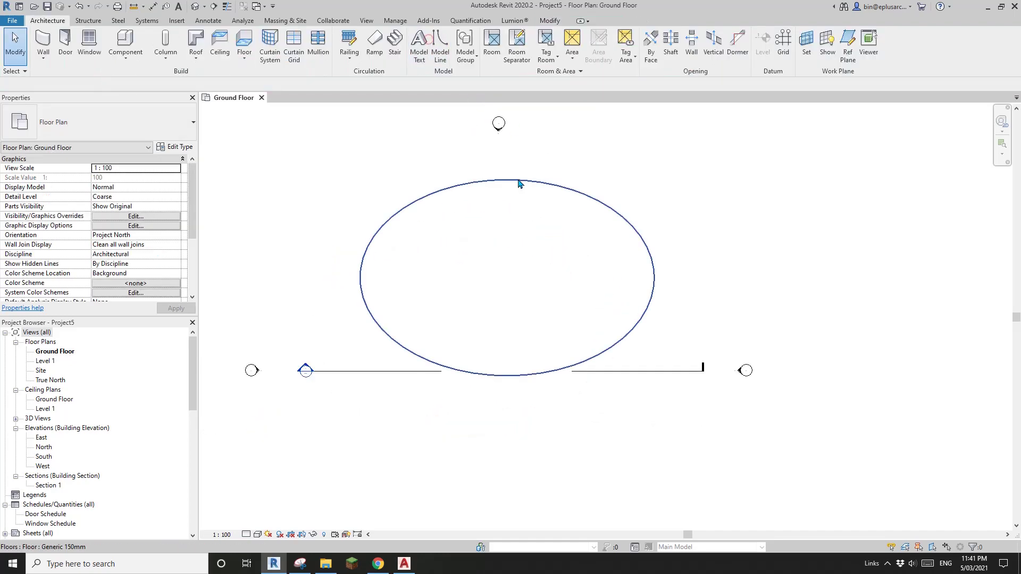
pyautogui.scroll(2, 548, 236)
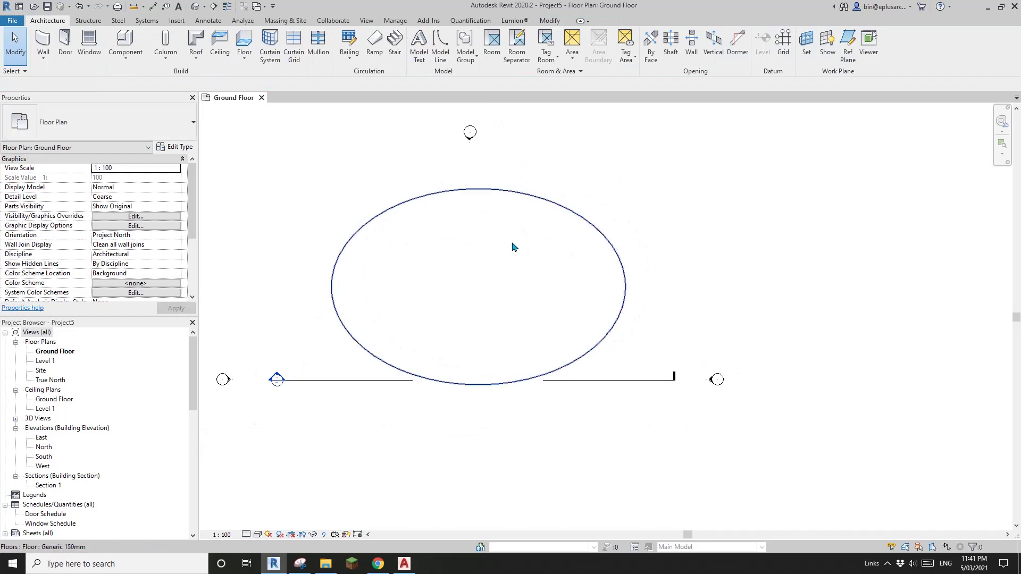
pyautogui.click(535, 199)
pyautogui.click(727, 270)
pyautogui.click(589, 216)
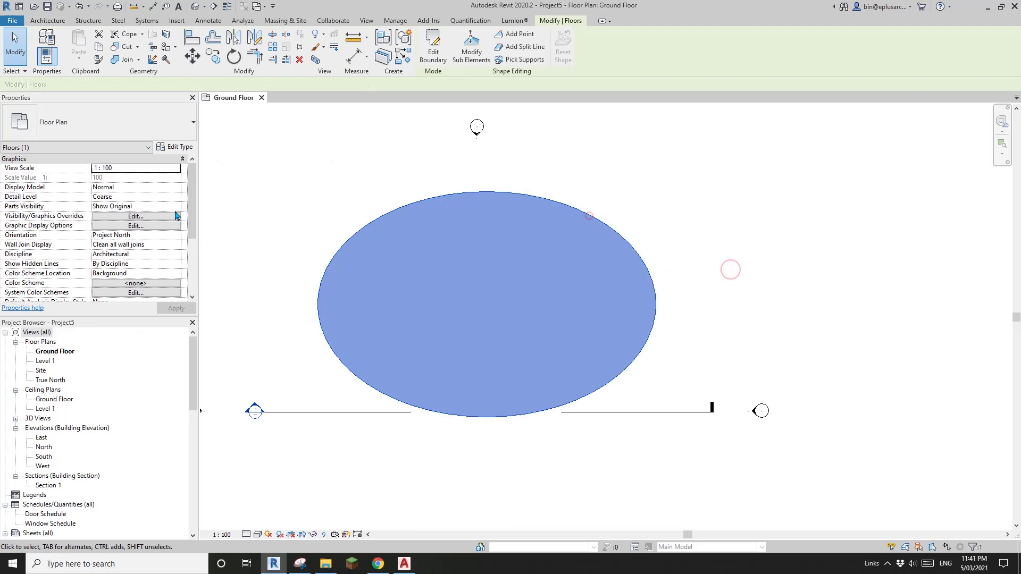
pyautogui.click(398, 167)
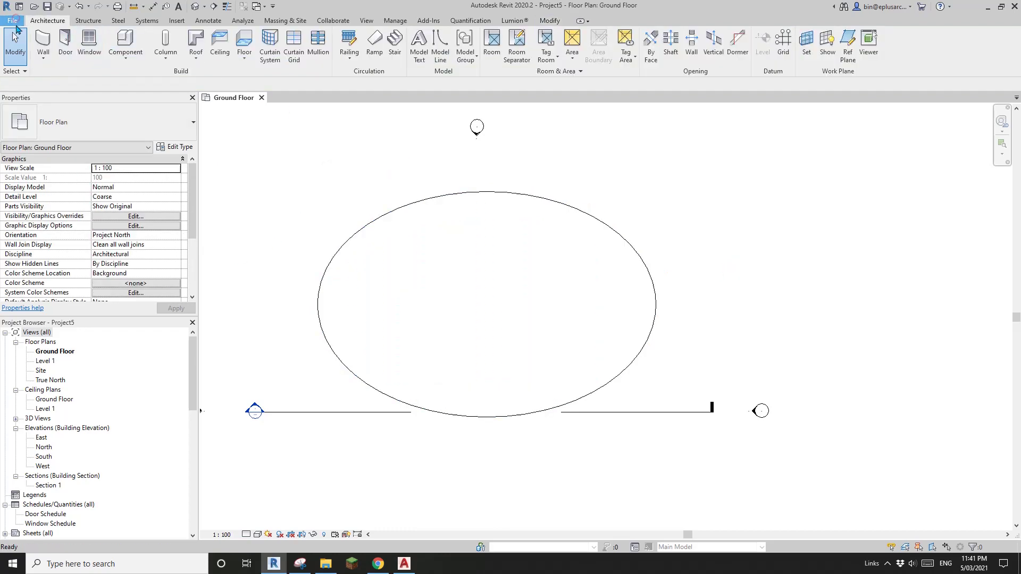
# Step: Export the Ground Floor plan as a DWG to the Desktop, overwriting the existing 20210305.dwg
pyautogui.click(14, 22)
pyautogui.click(15, 22)
pyautogui.click(12, 22)
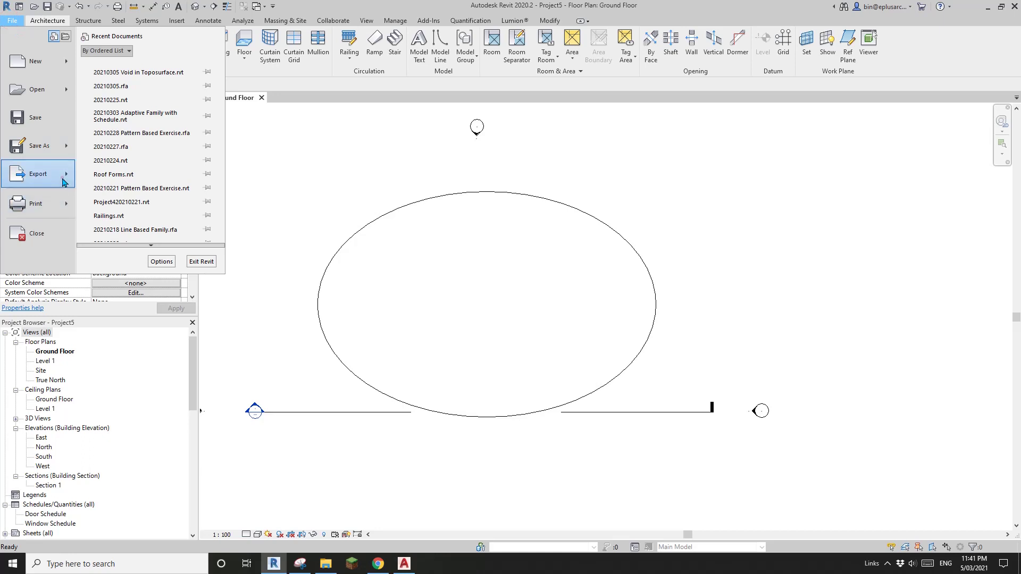
pyautogui.moveTo(40, 176)
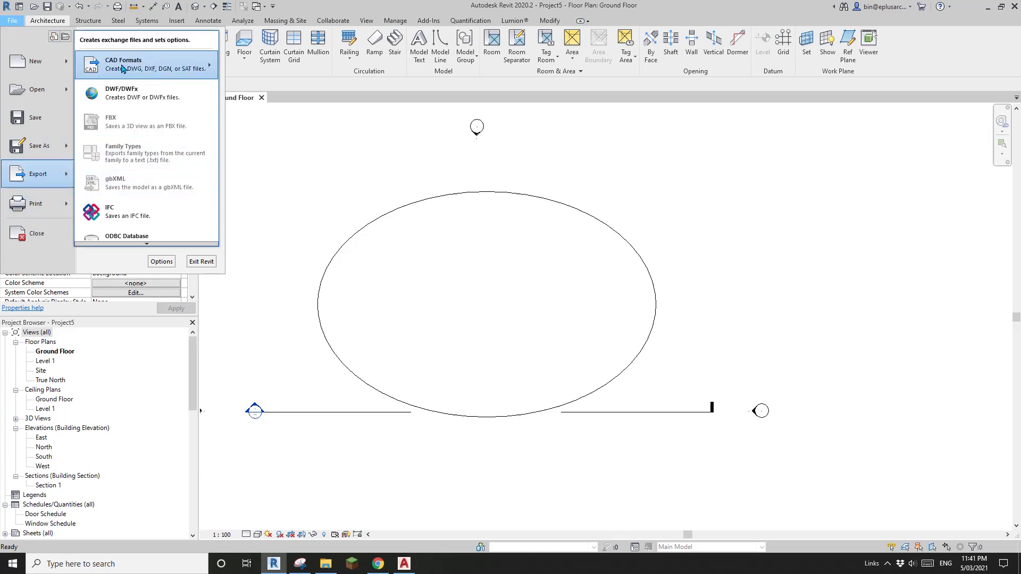
pyautogui.moveTo(146, 70)
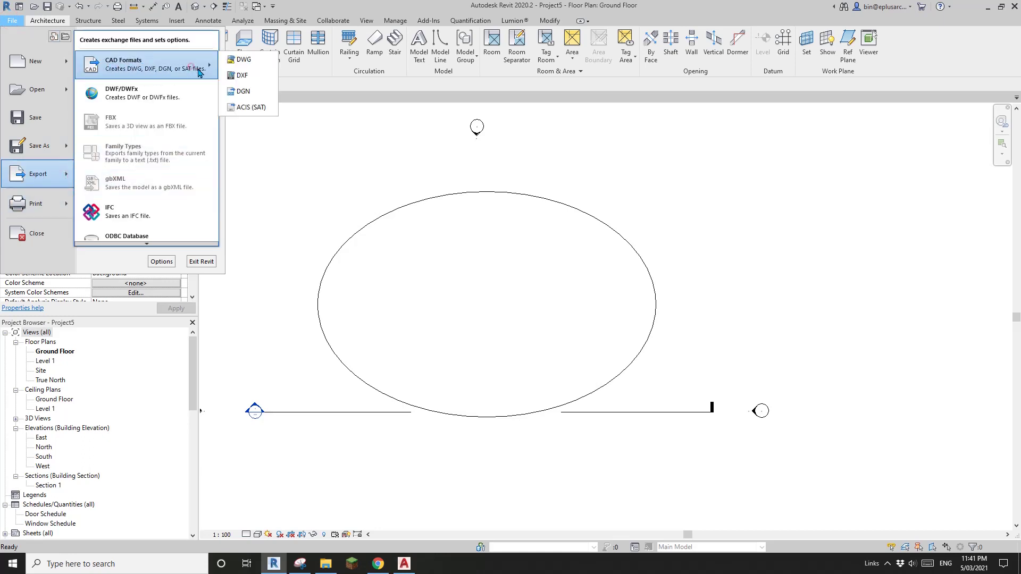
pyautogui.click(248, 62)
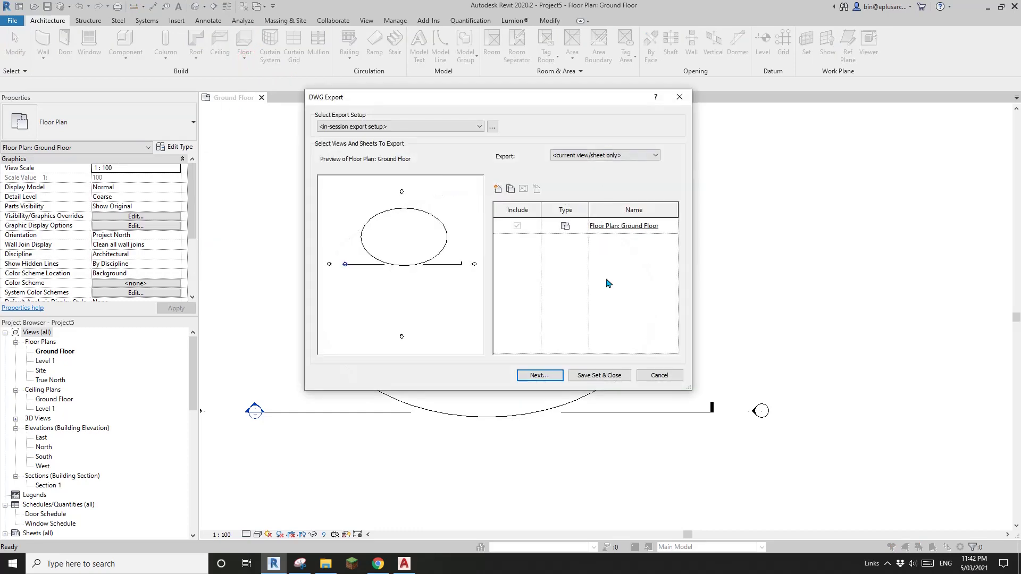
pyautogui.click(553, 375)
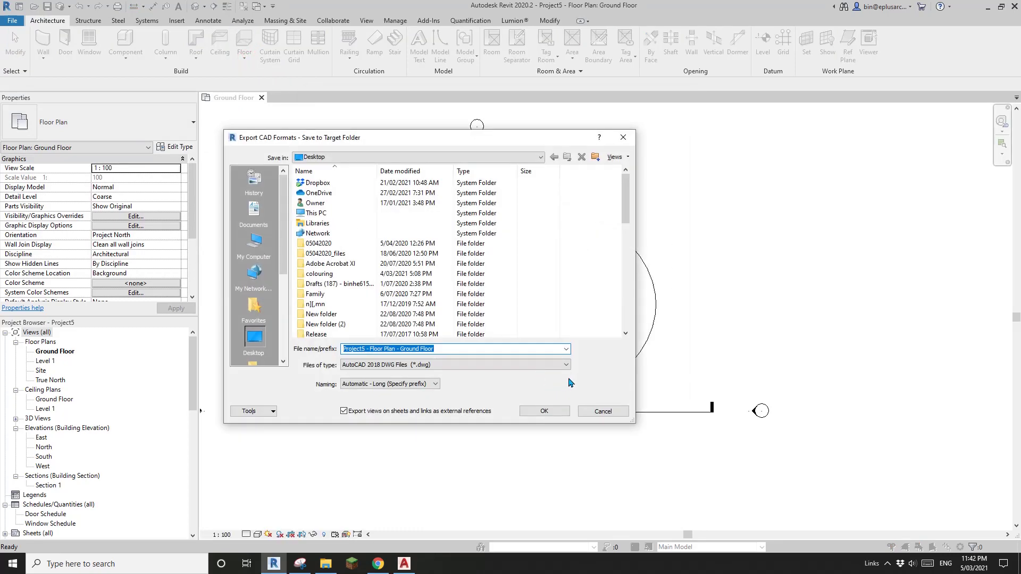
pyautogui.scroll(-4, 625, 215)
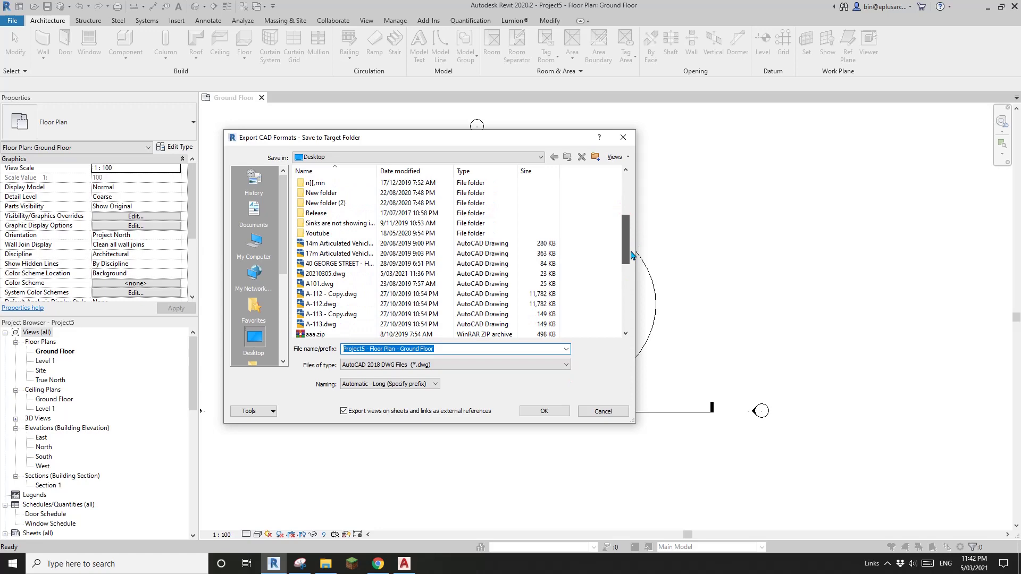
pyautogui.click(324, 274)
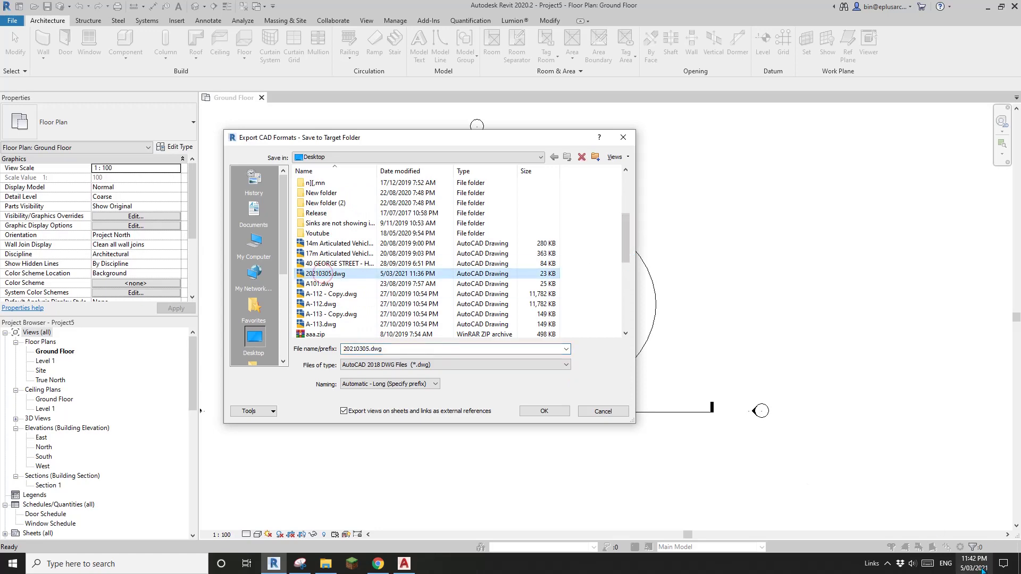
pyautogui.click(544, 411)
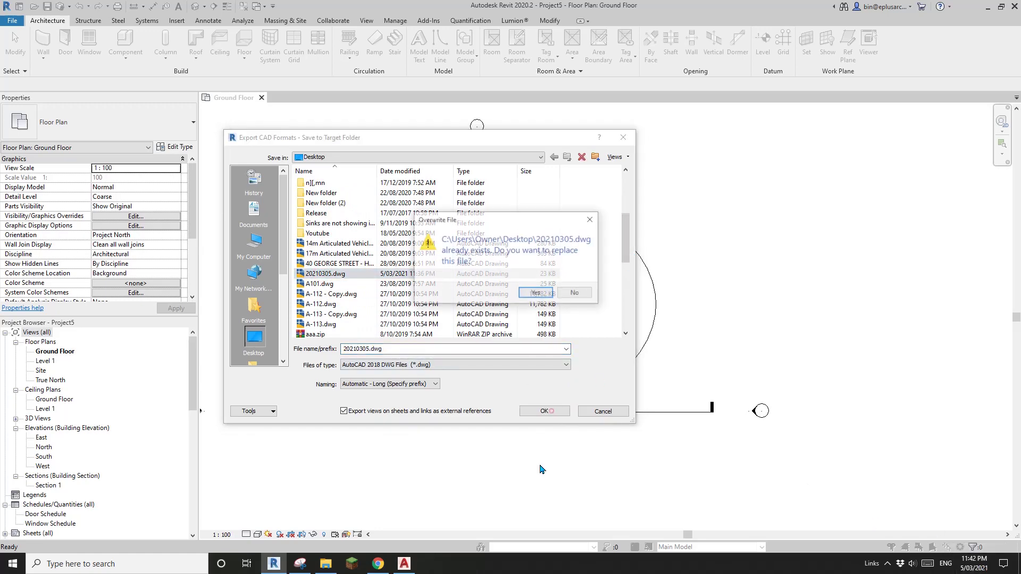
pyautogui.click(540, 289)
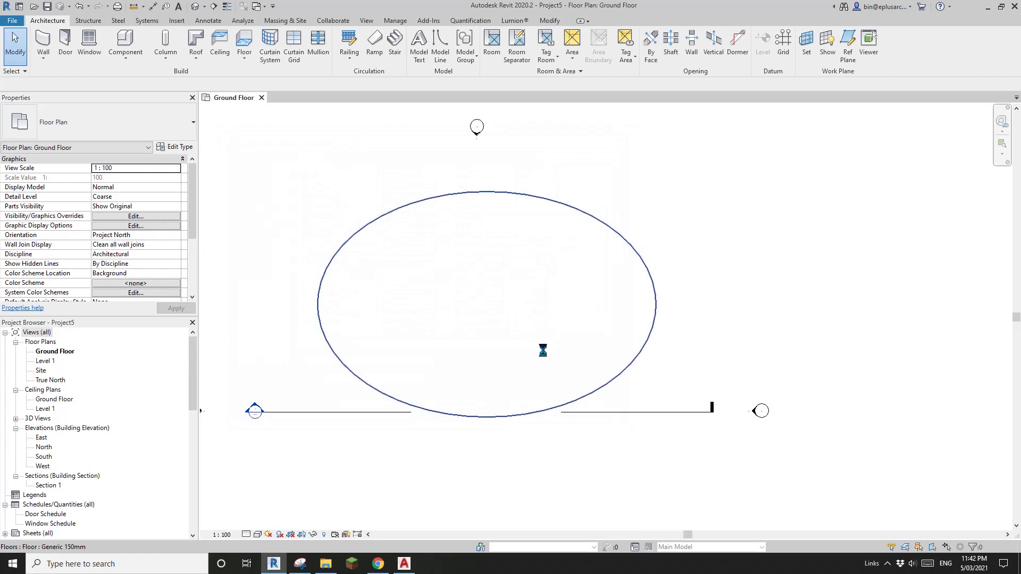
# Step: Link 20210305.dwg from the Desktop into the Ground Floor plan, positioned Auto - Origin to Internal Origin
pyautogui.scroll(-2, 485, 322)
pyautogui.click(177, 21)
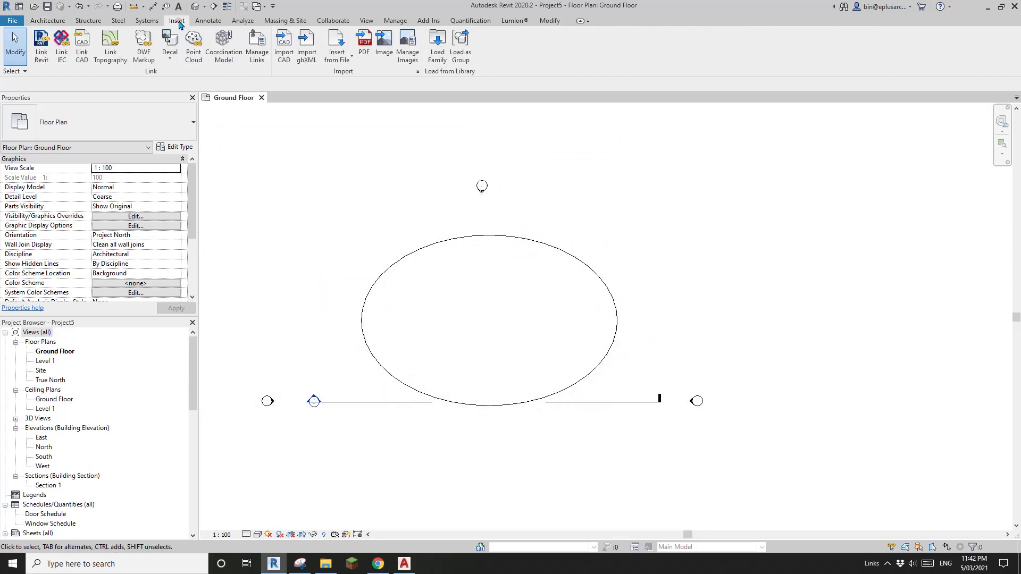
pyautogui.click(81, 45)
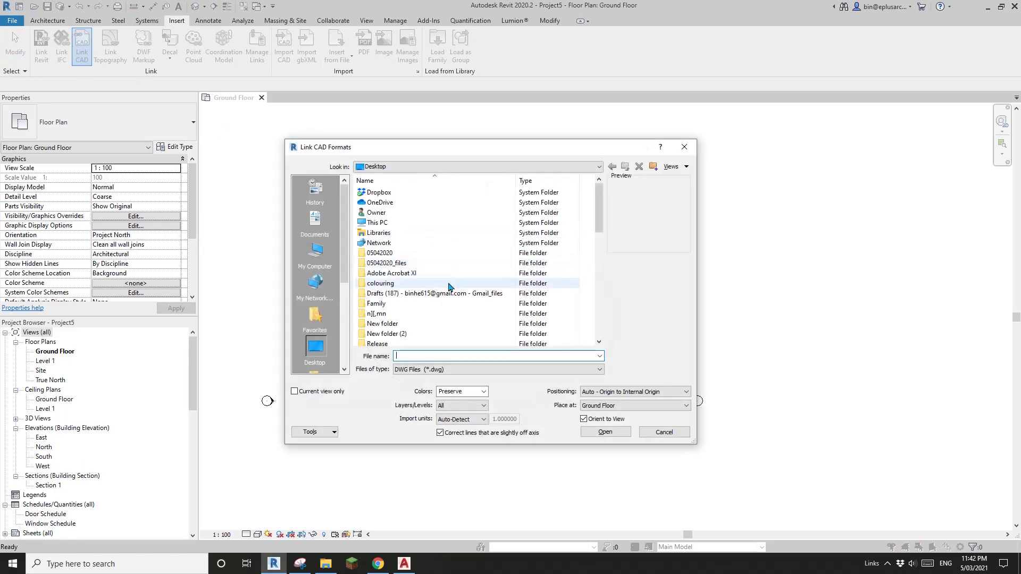
pyautogui.moveTo(598, 223); pyautogui.dragTo(599, 264)
pyautogui.click(379, 274)
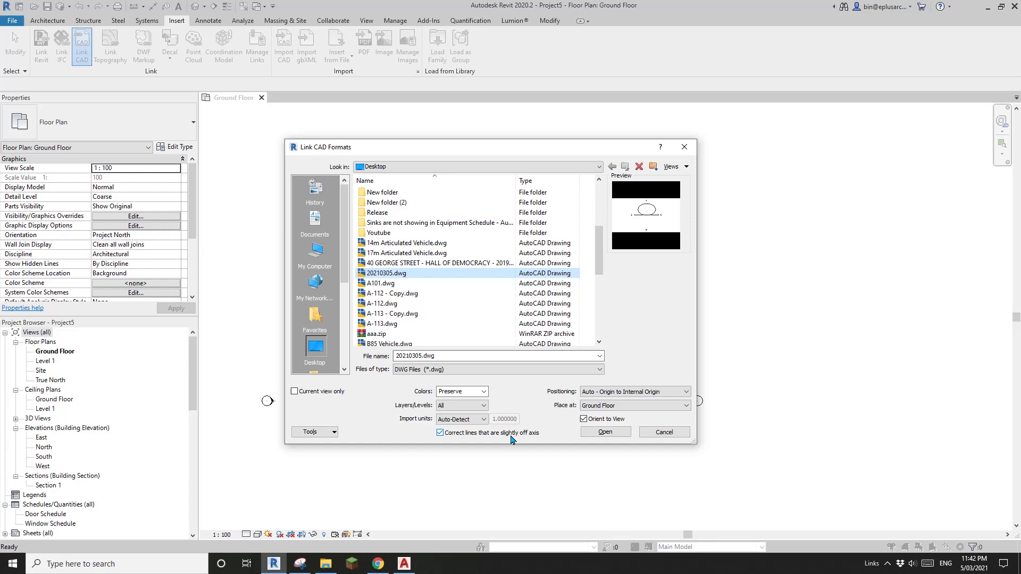
pyautogui.click(606, 432)
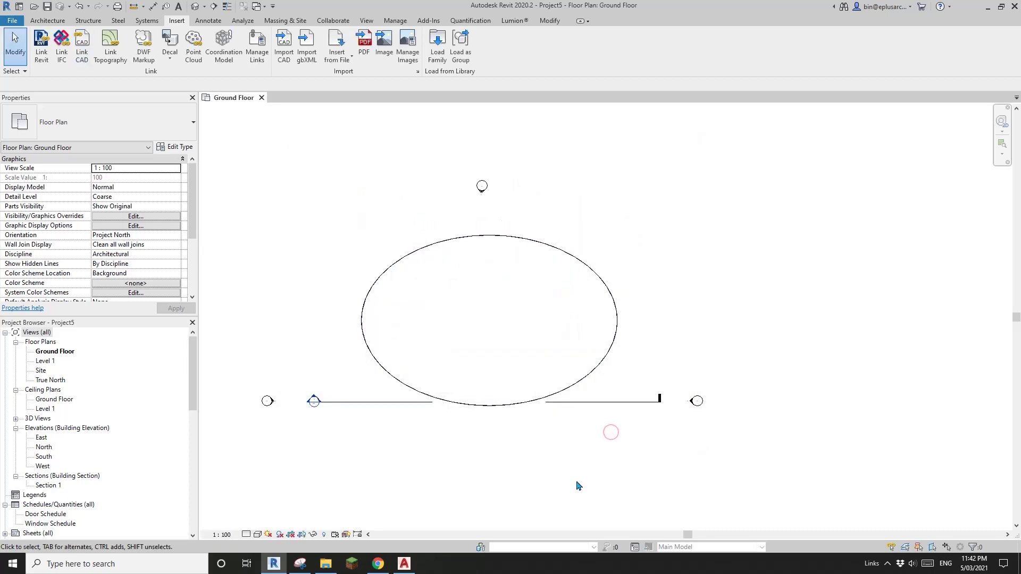
pyautogui.moveTo(569, 443); pyautogui.dragTo(560, 348, button='middle')
pyautogui.scroll(-1, 560, 349)
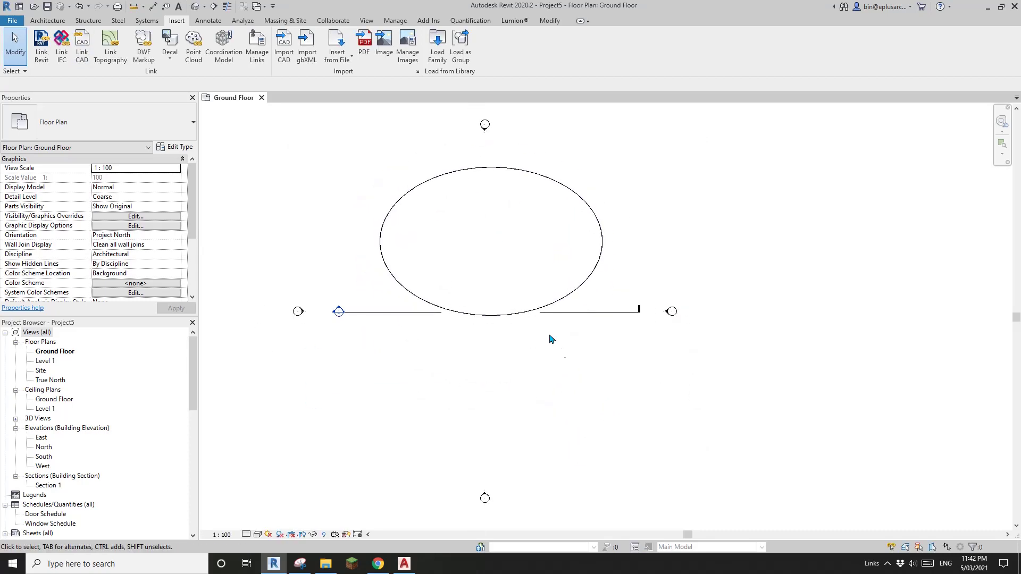
# Step: Temporarily hide the elliptical floor in the Ground Floor plan and check that the linked 20210305.dwg ellipse can be selected
pyautogui.click(515, 263)
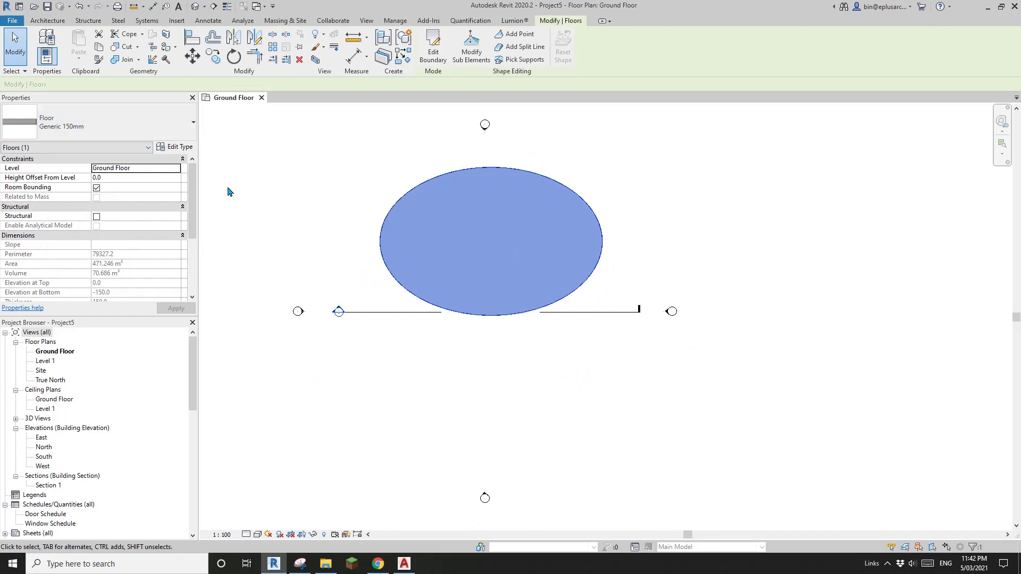
pyautogui.moveTo(502, 277); pyautogui.dragTo(497, 298, button='middle')
pyautogui.press('c')
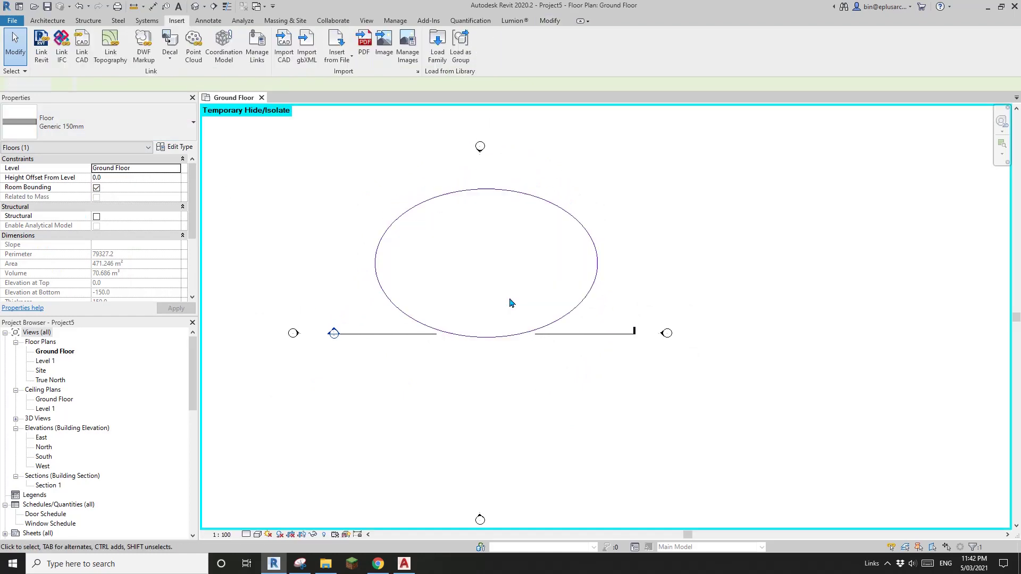
pyautogui.moveTo(631, 322); pyautogui.dragTo(626, 325, button='middle')
pyautogui.click(594, 277)
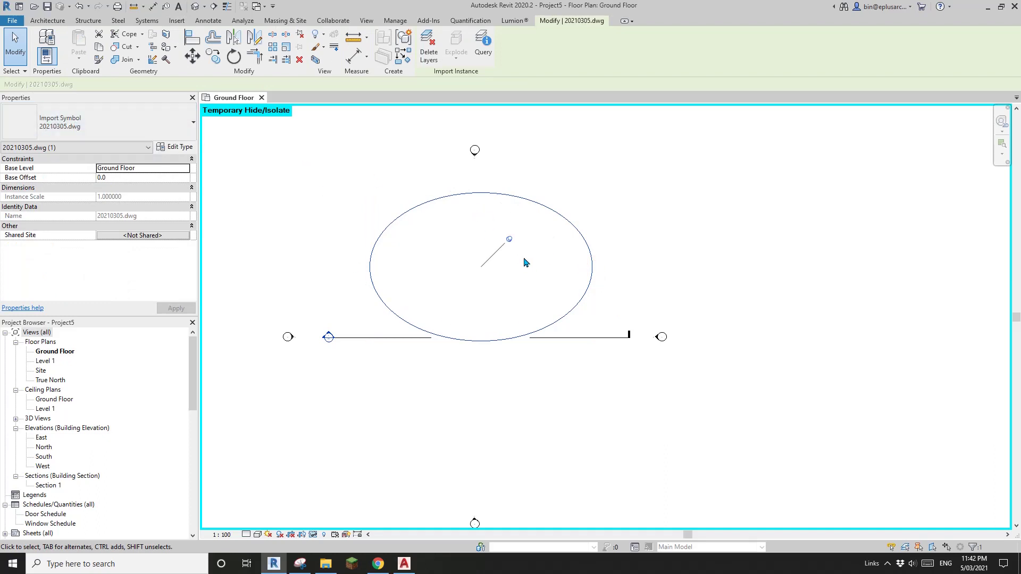
pyautogui.moveTo(533, 265); pyautogui.dragTo(533, 273, button='middle')
pyautogui.press('Escape')
# Step: Create a 1100mm railing on the Ground Floor by picking the full chain of elliptical segments in the linked DWG
pyautogui.click(52, 21)
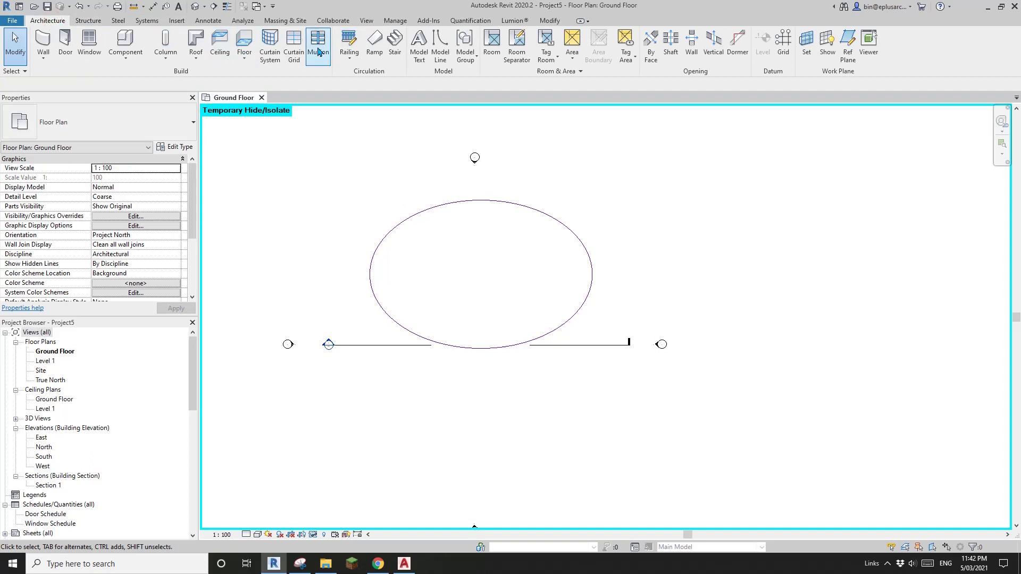
pyautogui.click(348, 43)
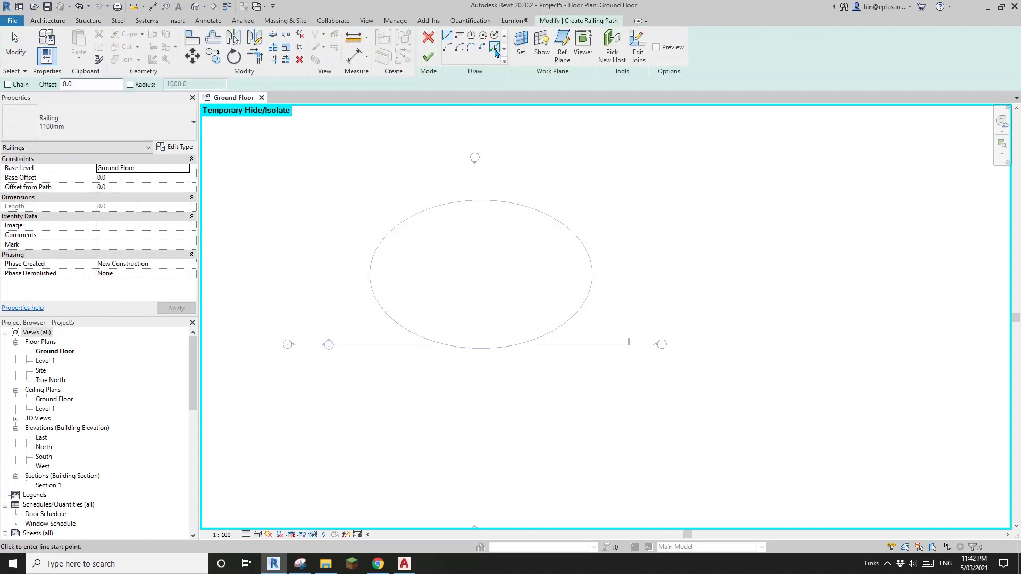
pyautogui.click(494, 49)
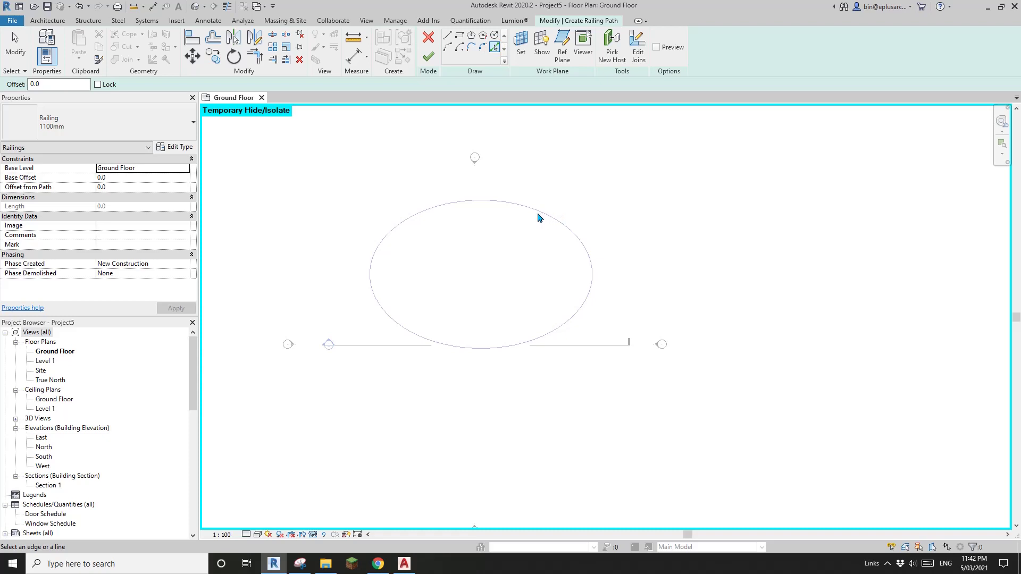
pyautogui.scroll(3, 540, 217)
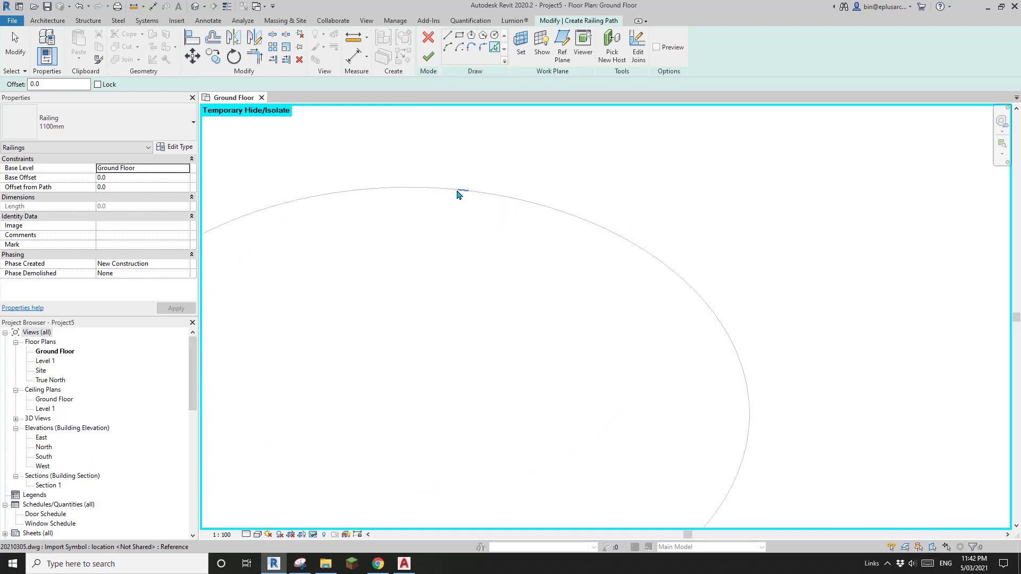
pyautogui.press('Tab')
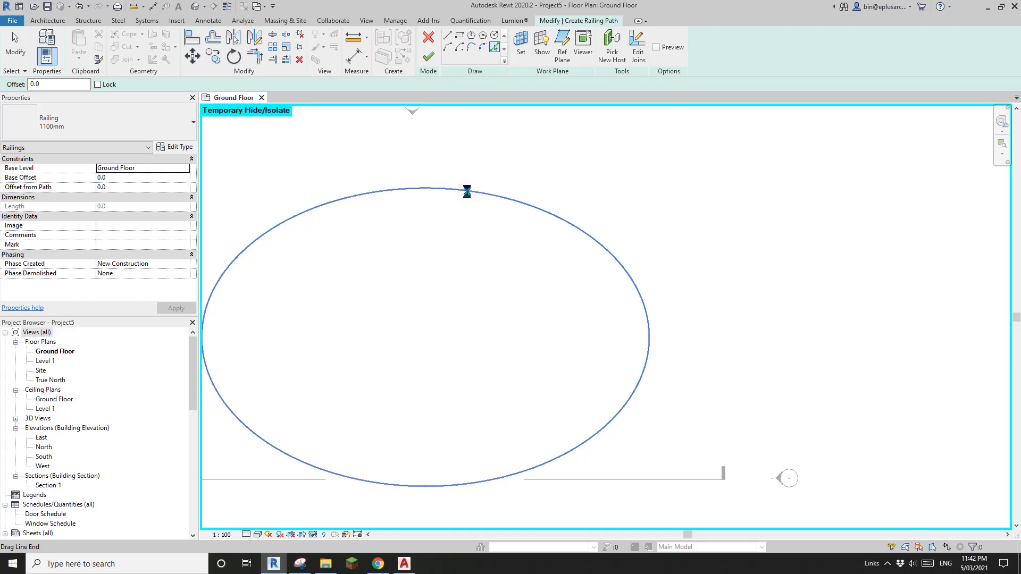
pyautogui.click(428, 57)
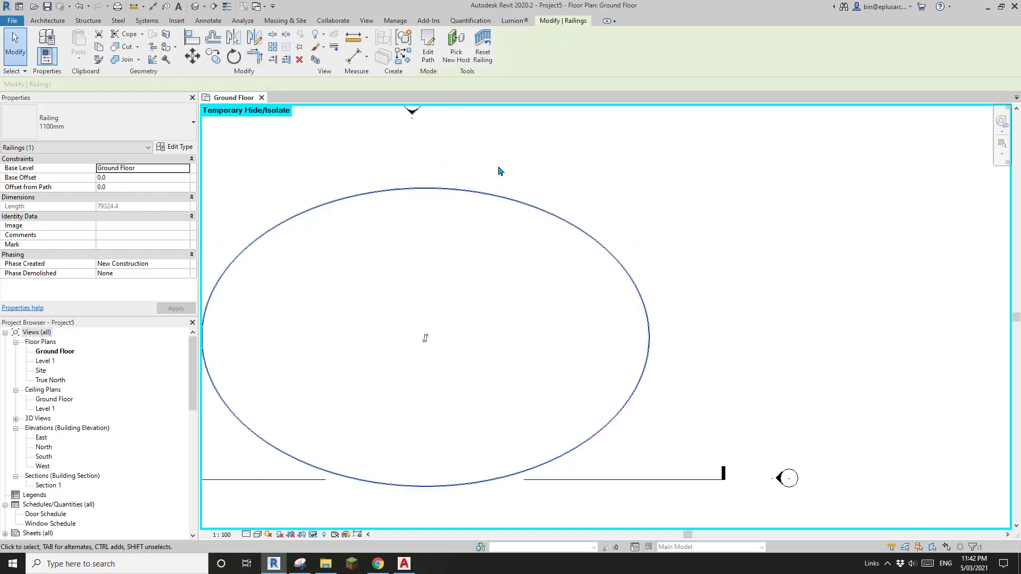
pyautogui.scroll(-3, 442, 163)
pyautogui.press('Escape')
# Step: In the default 3D view, set the 1100mm railing type's baluster placement to break the main pattern at Never
pyautogui.click(195, 10)
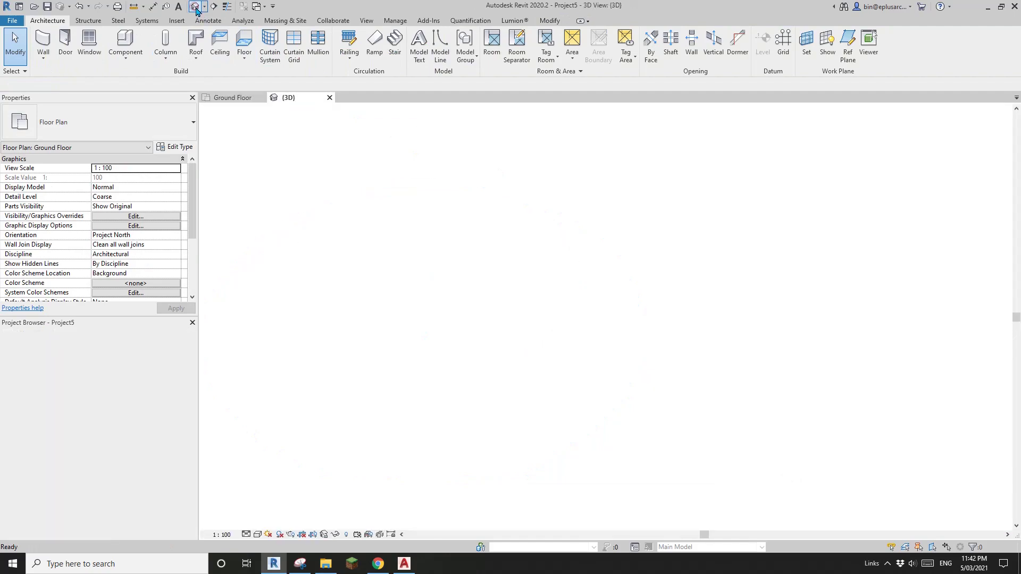
pyautogui.keyDown('shift'); pyautogui.moveTo(620, 292); pyautogui.dragTo(659, 298, button='middle'); pyautogui.keyUp('shift')
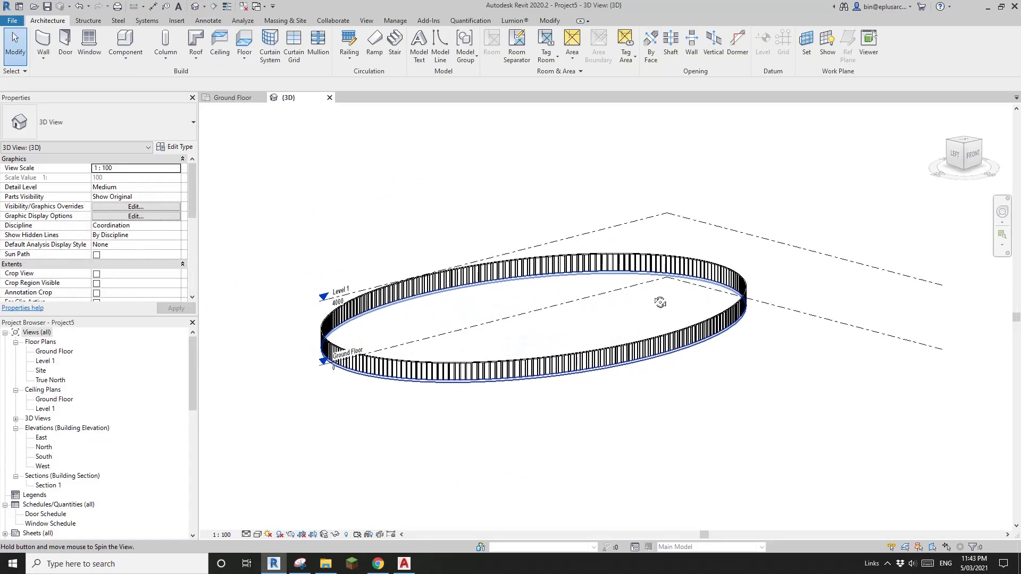
pyautogui.scroll(6, 631, 372)
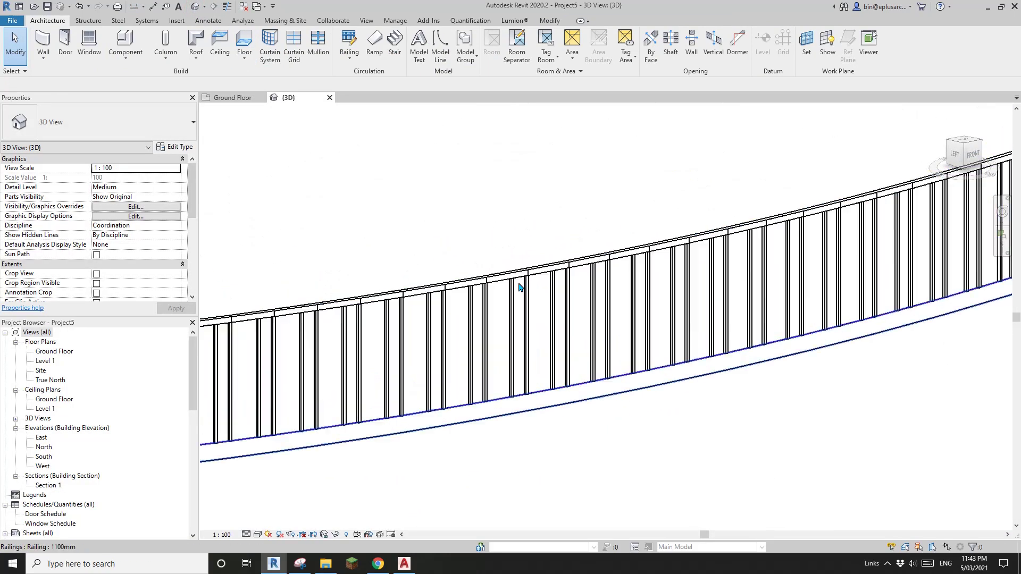
pyautogui.moveTo(351, 327); pyautogui.dragTo(485, 358, button='middle')
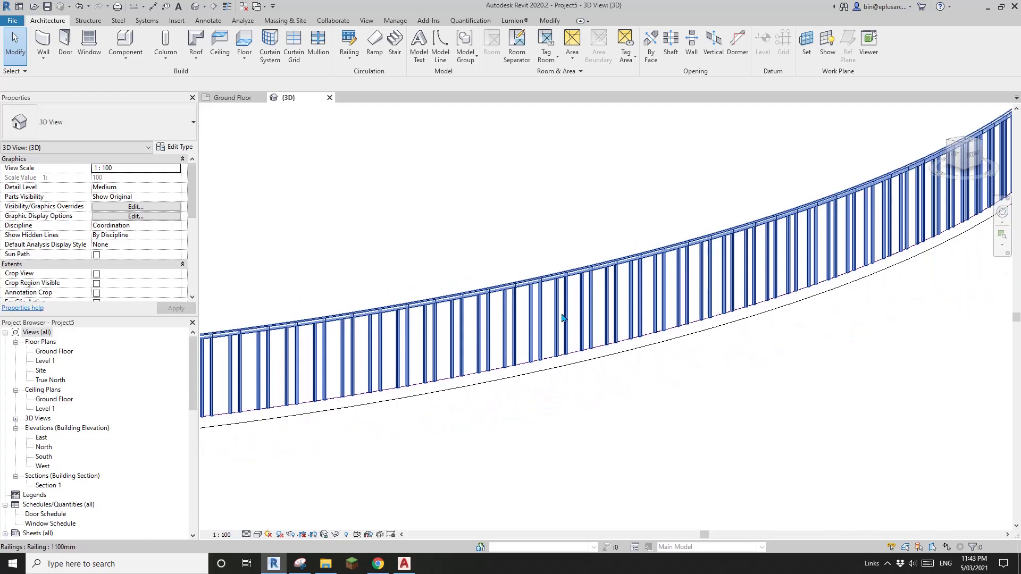
pyautogui.click(562, 313)
pyautogui.keyDown('shift'); pyautogui.moveTo(342, 233); pyautogui.dragTo(425, 307, button='middle'); pyautogui.keyUp('shift')
pyautogui.click(175, 147)
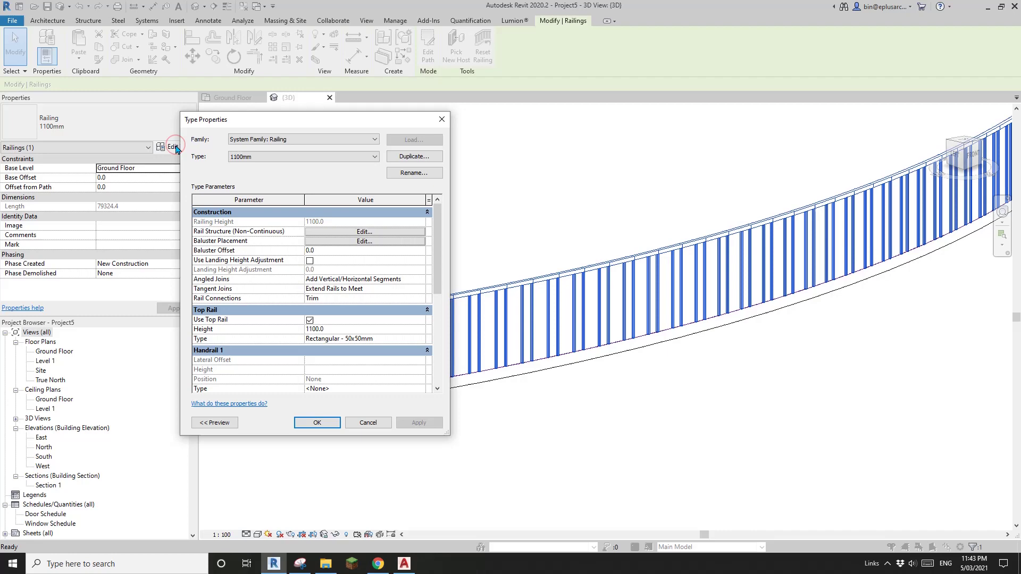
pyautogui.click(347, 242)
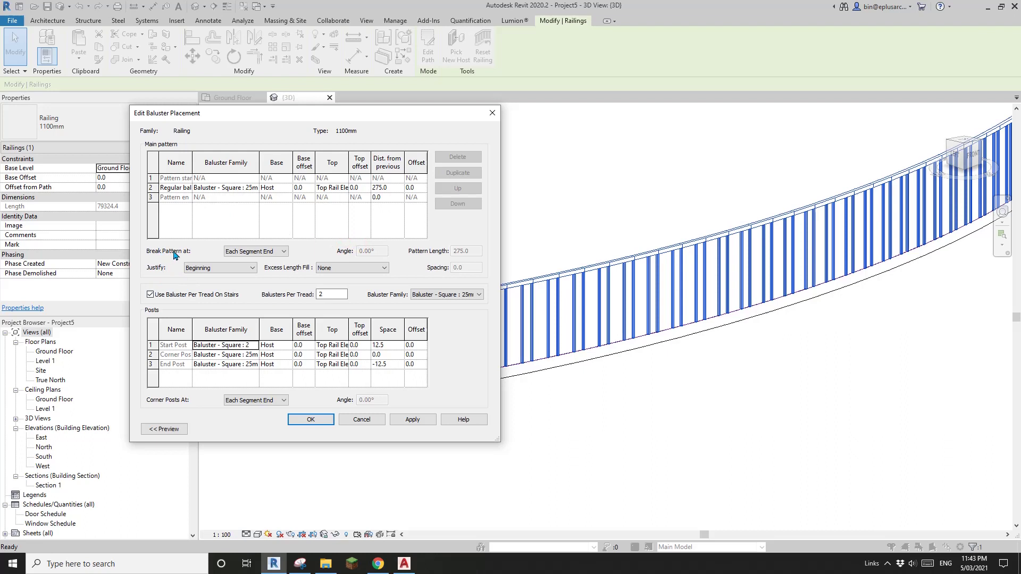
pyautogui.click(230, 252)
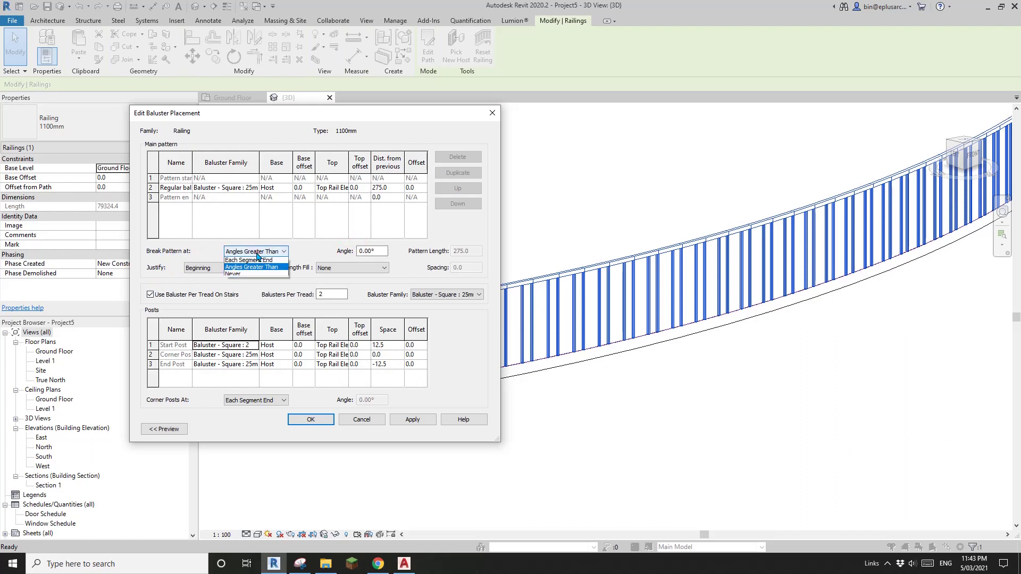
pyautogui.click(238, 276)
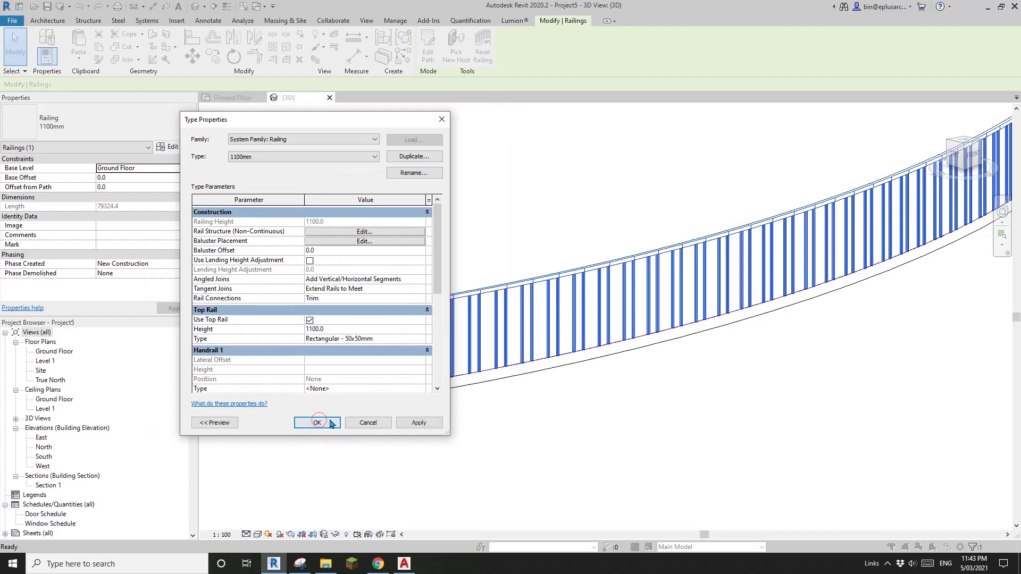
pyautogui.click(320, 421)
# Step: Examine the baluster spacing around the whole elliptical railing in the 3D view
pyautogui.scroll(-1, 554, 371)
pyautogui.moveTo(554, 371); pyautogui.dragTo(381, 350, button='middle')
pyautogui.scroll(-1, 653, 331)
pyautogui.scroll(-4, 528, 297)
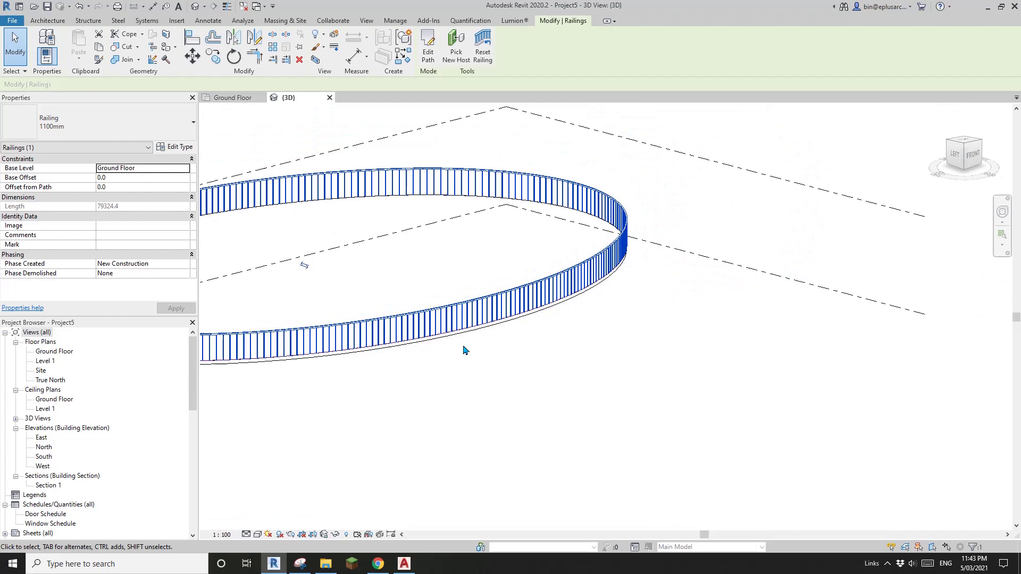
pyautogui.keyDown('shift'); pyautogui.moveTo(463, 348); pyautogui.dragTo(519, 368, button='middle'); pyautogui.keyUp('shift')
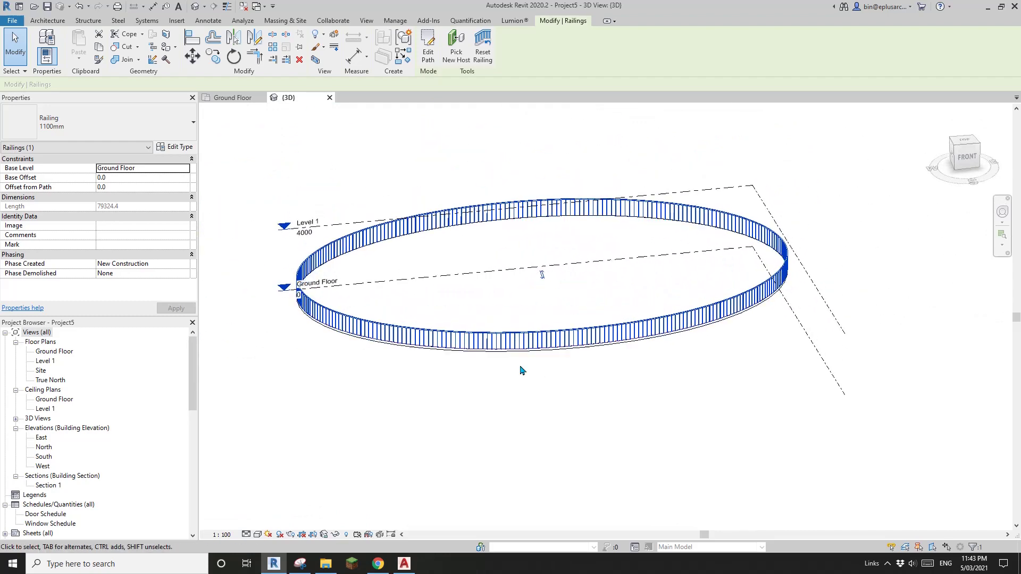
pyautogui.click(518, 369)
pyautogui.moveTo(394, 398); pyautogui.dragTo(376, 389, button='middle')
pyautogui.scroll(-1, 349, 346)
pyautogui.keyDown('shift'); pyautogui.moveTo(349, 348); pyautogui.dragTo(506, 344, button='middle'); pyautogui.keyUp('shift')
# Step: On the Ground Floor plan, draw a wavy model-line spline below the ellipse that turns back and curls into an open loop
pyautogui.doubleClick(53, 351)
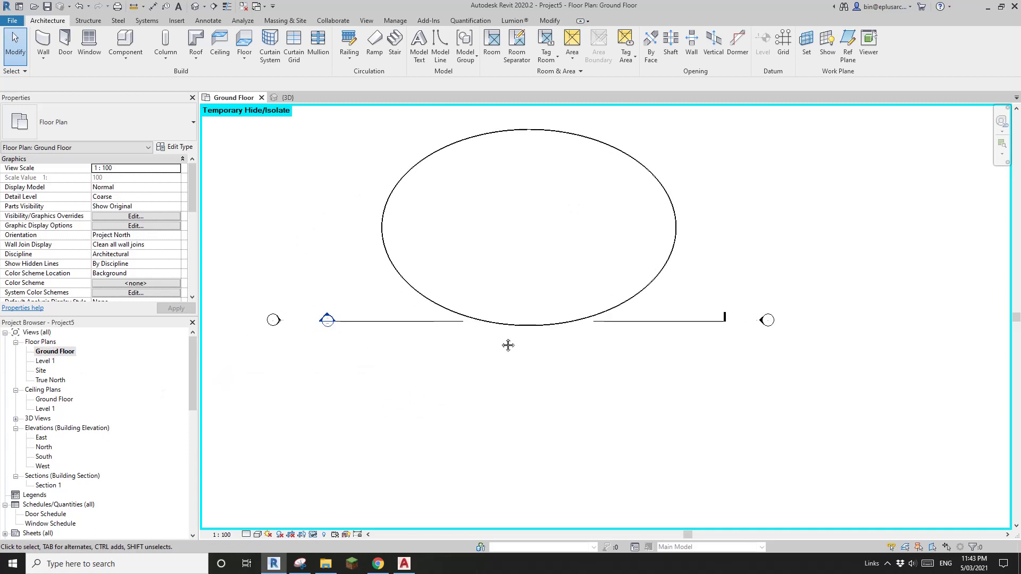
pyautogui.click(441, 63)
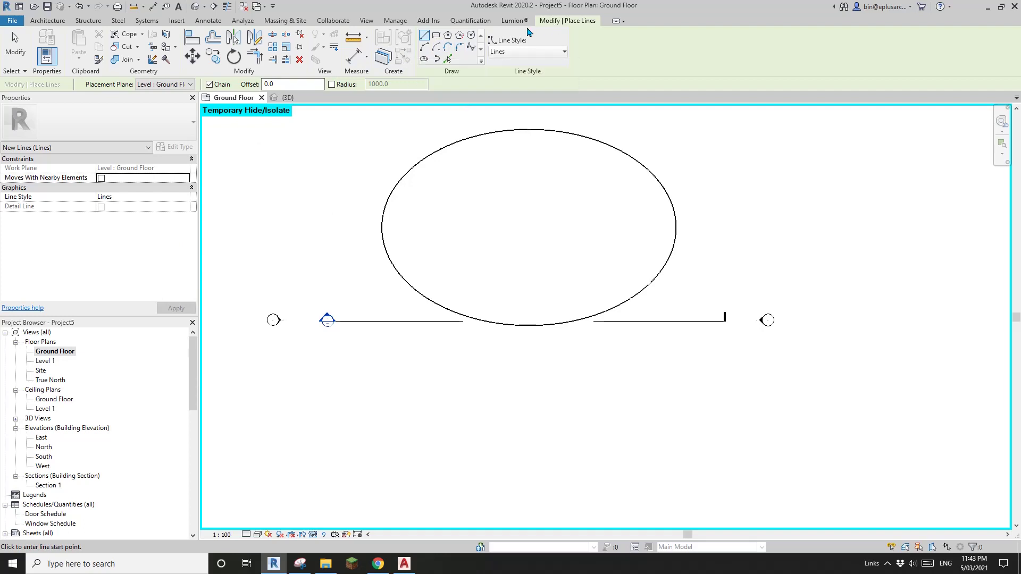
pyautogui.click(48, 21)
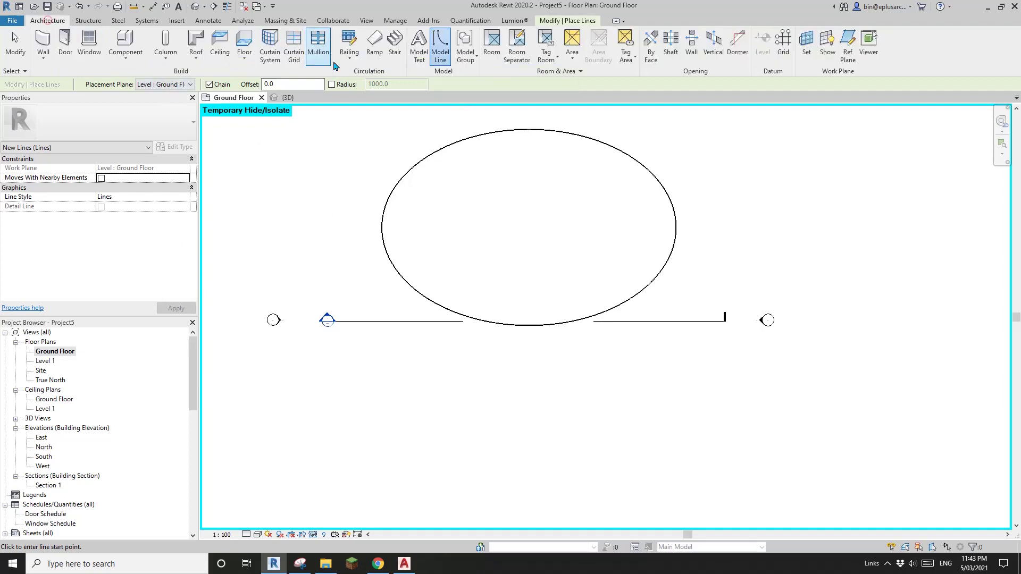
pyautogui.moveTo(388, 277); pyautogui.dragTo(408, 275, button='middle')
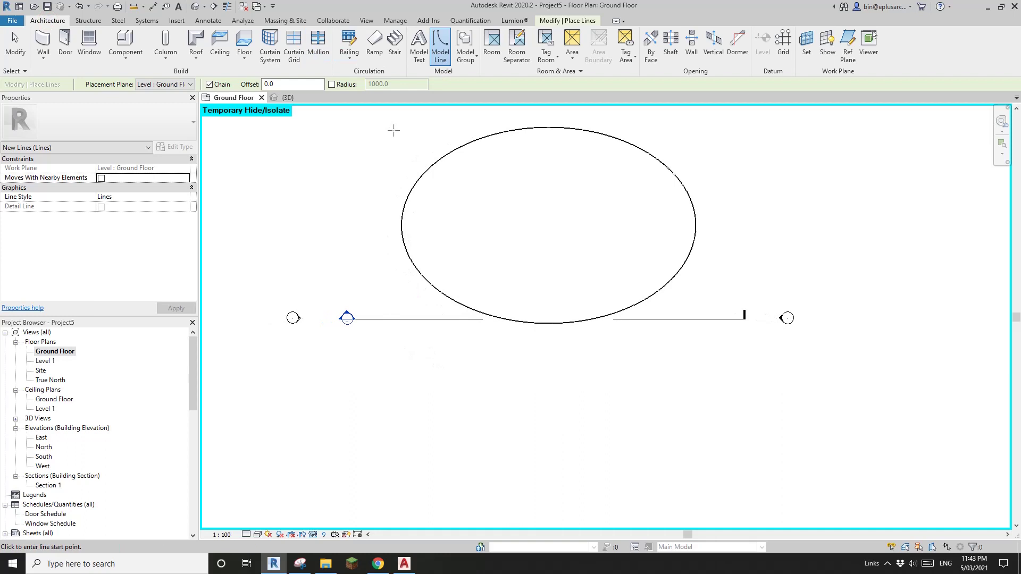
pyautogui.moveTo(458, 301); pyautogui.dragTo(447, 258, button='middle')
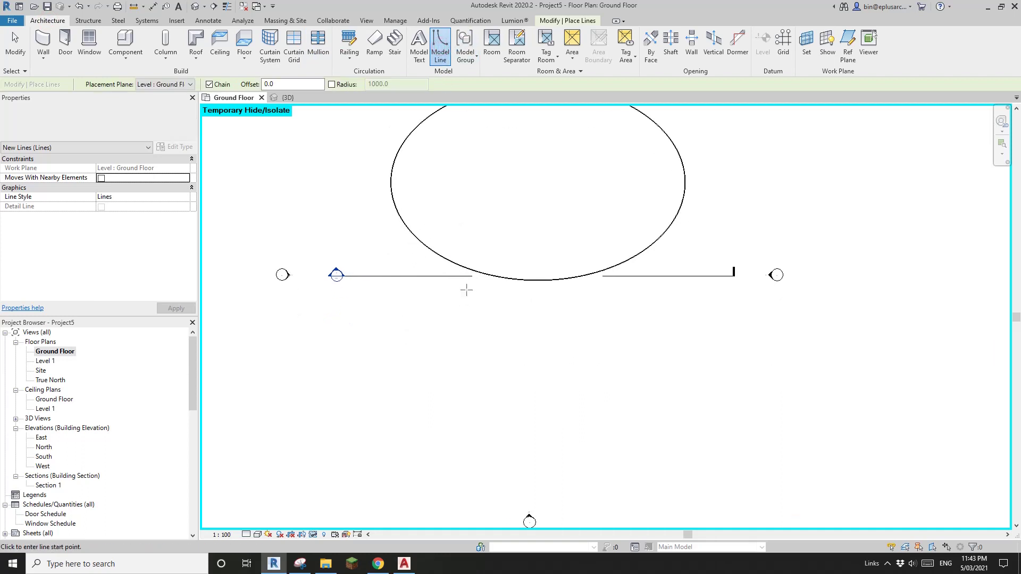
pyautogui.click(577, 22)
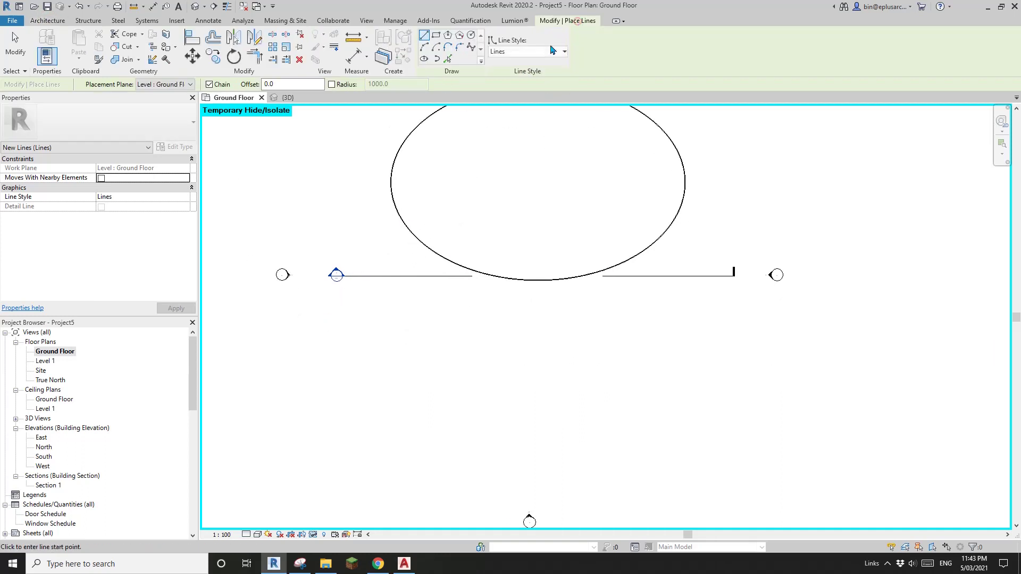
pyautogui.click(472, 49)
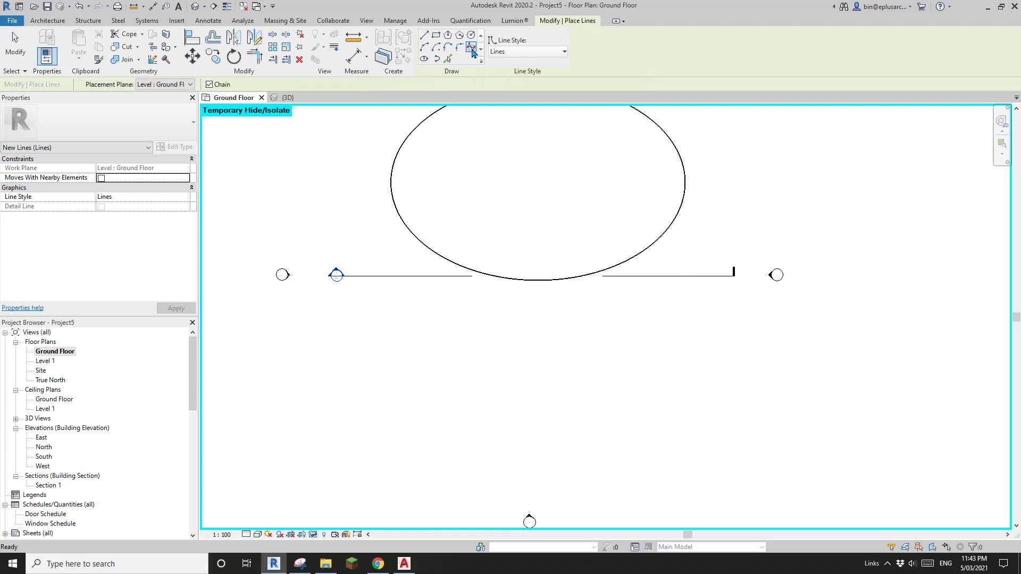
pyautogui.click(348, 420)
pyautogui.click(383, 337)
pyautogui.click(421, 429)
pyautogui.click(475, 346)
pyautogui.click(521, 453)
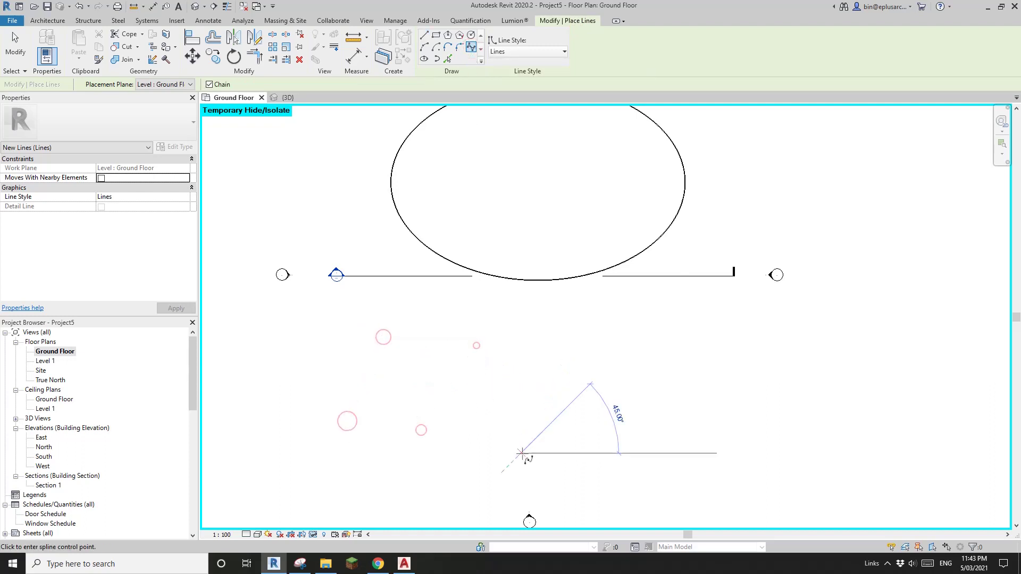
pyautogui.click(589, 311)
pyautogui.click(669, 440)
pyautogui.click(731, 317)
pyautogui.moveTo(777, 382); pyautogui.dragTo(700, 242, button='middle')
pyautogui.click(705, 368)
pyautogui.click(536, 356)
pyautogui.click(520, 299)
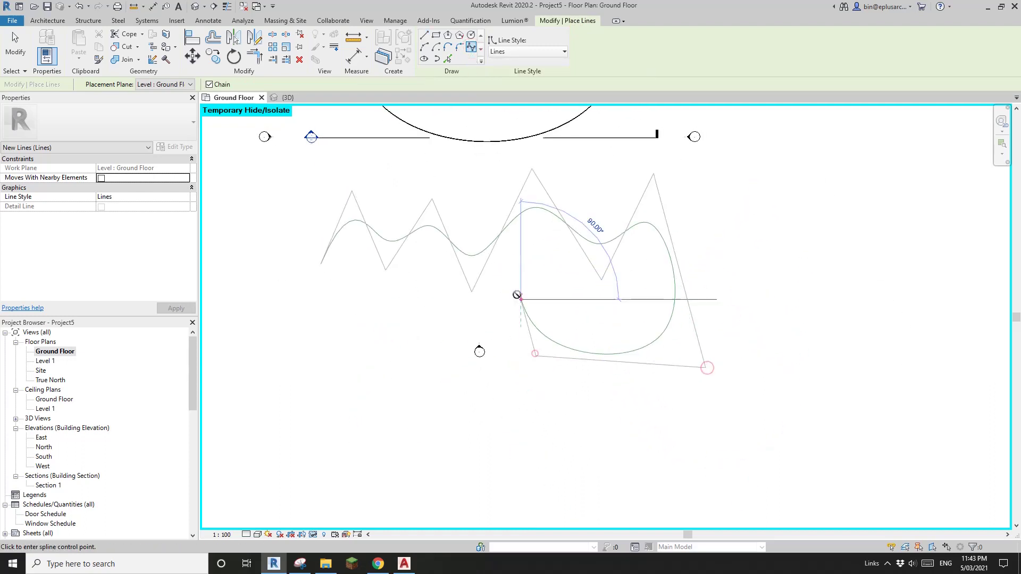
pyautogui.click(398, 299)
pyautogui.click(354, 387)
pyautogui.click(412, 453)
pyautogui.click(512, 439)
pyautogui.click(545, 384)
pyautogui.press('Escape')
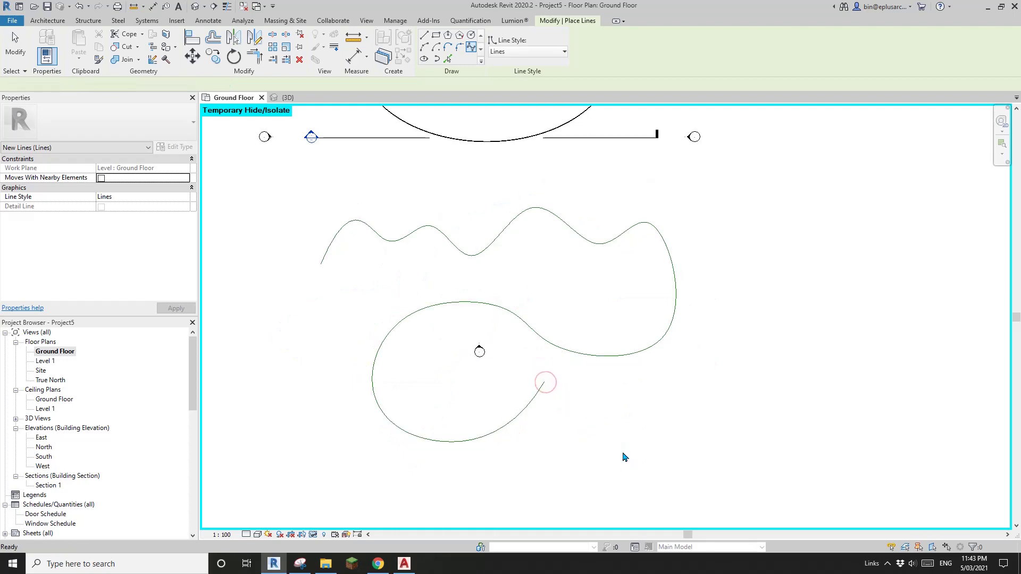
pyautogui.press('Escape')
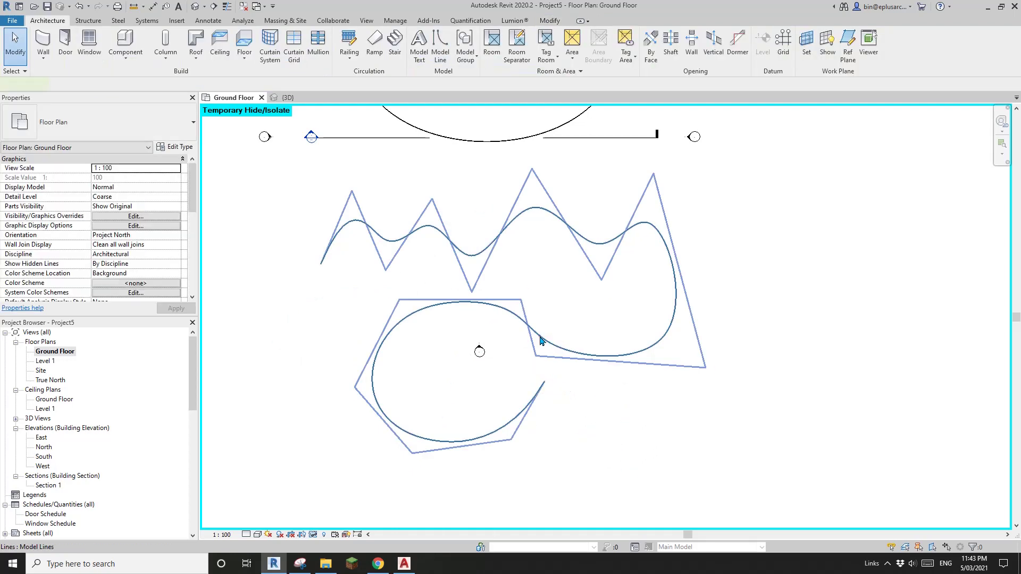
pyautogui.click(541, 338)
pyautogui.press('Escape')
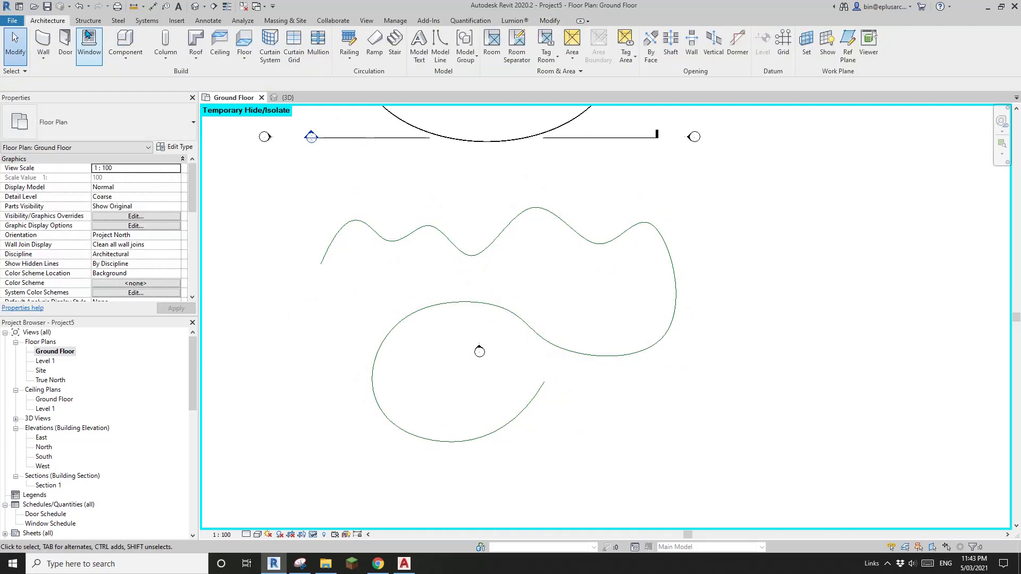
# Step: Try to create a 1100mm railing path by picking the spline model line
pyautogui.click(349, 41)
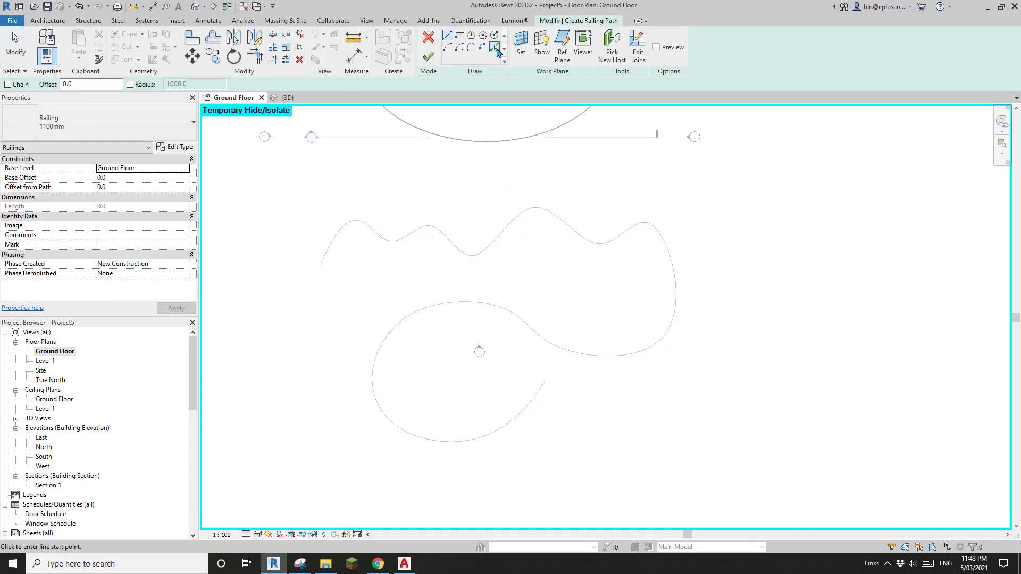
pyautogui.click(495, 48)
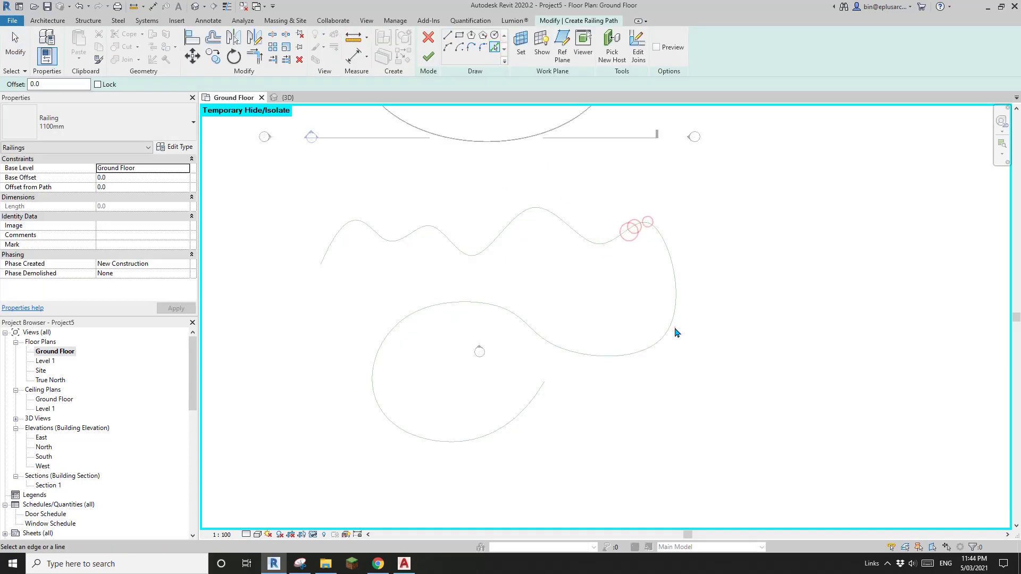
pyautogui.click(428, 37)
# Step: Delete the elliptical 1100mm railing from the Ground Floor plan
pyautogui.scroll(-3, 483, 209)
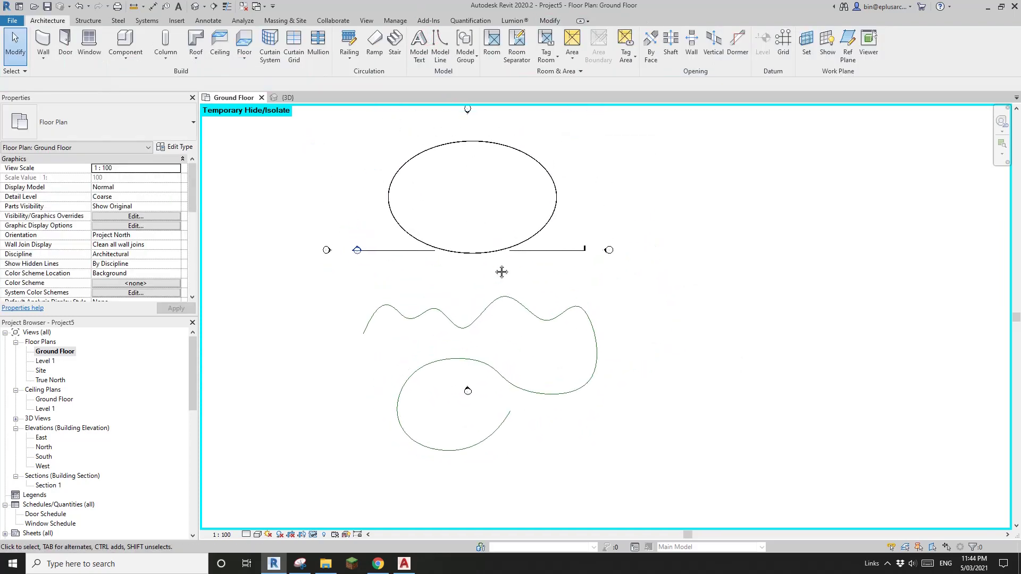
pyautogui.click(440, 152)
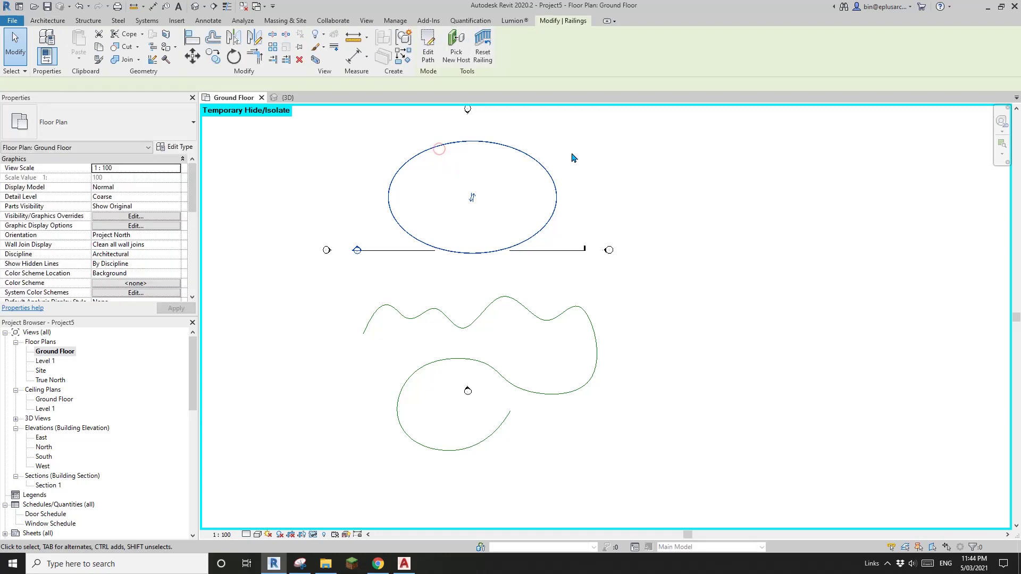
pyautogui.moveTo(572, 153); pyautogui.dragTo(500, 199)
pyautogui.press('Delete')
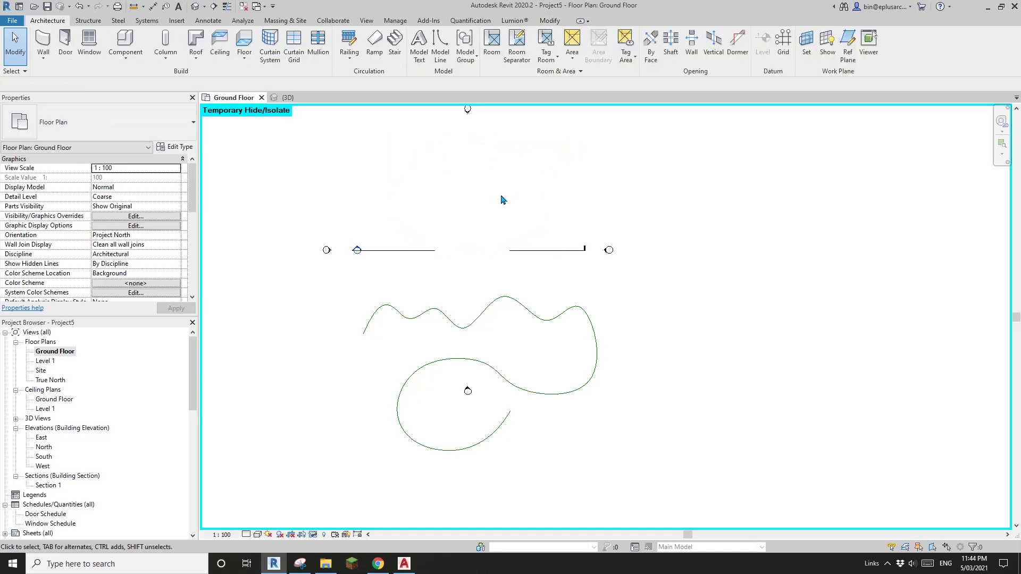
pyautogui.moveTo(502, 199)
pyautogui.mouseDown(button='middle')
pyautogui.moveTo(512, 195)
pyautogui.moveTo(484, 209)
pyautogui.moveTo(489, 200)
pyautogui.mouseUp(button='middle')
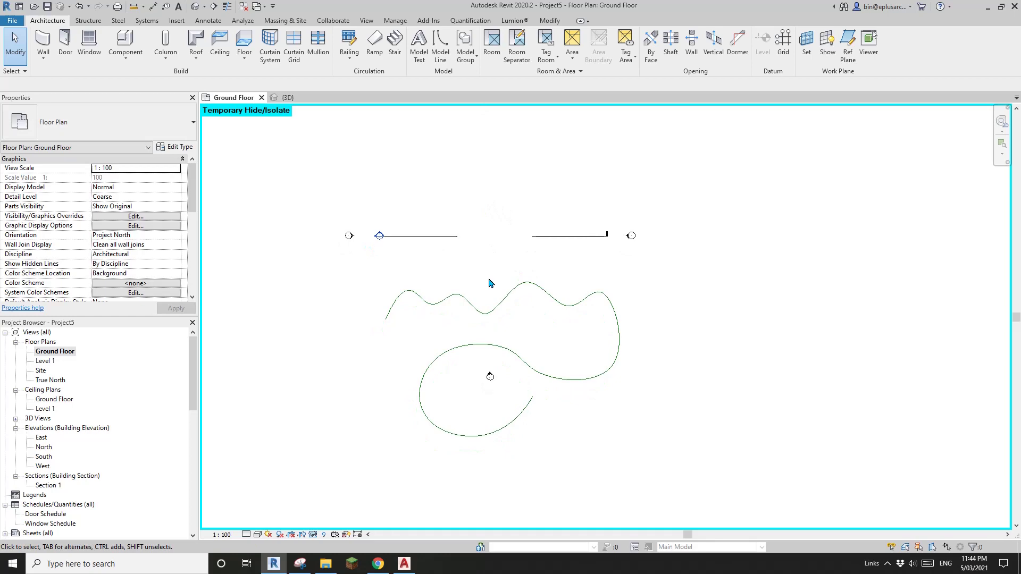
# Step: Export the Ground Floor plan as DWG over 20210305.dwg on the Desktop, turning off Temporary Hide/Isolate before exporting
pyautogui.scroll(1, 494, 334)
pyautogui.moveTo(495, 337); pyautogui.dragTo(493, 321, button='middle')
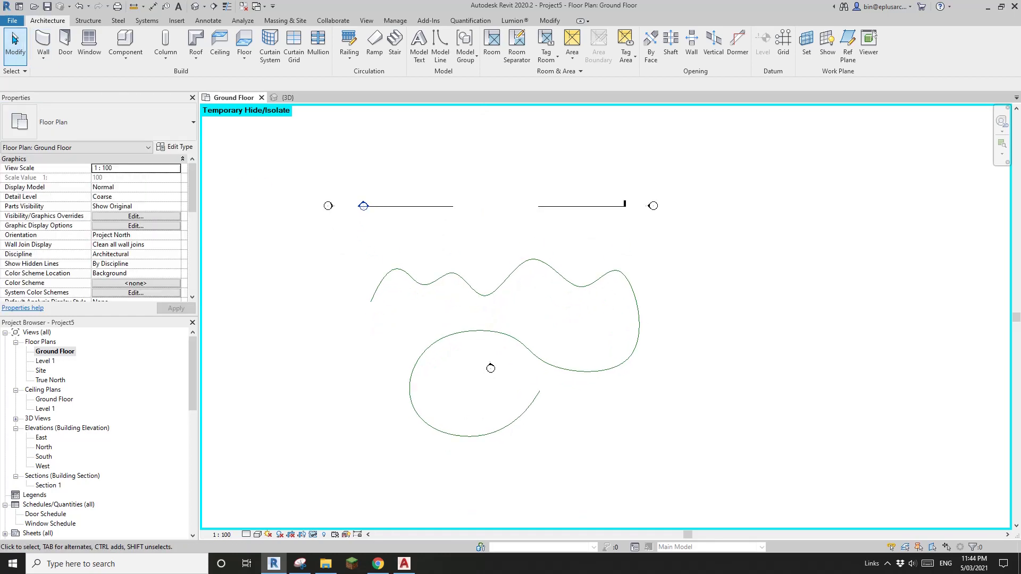
pyautogui.click(11, 21)
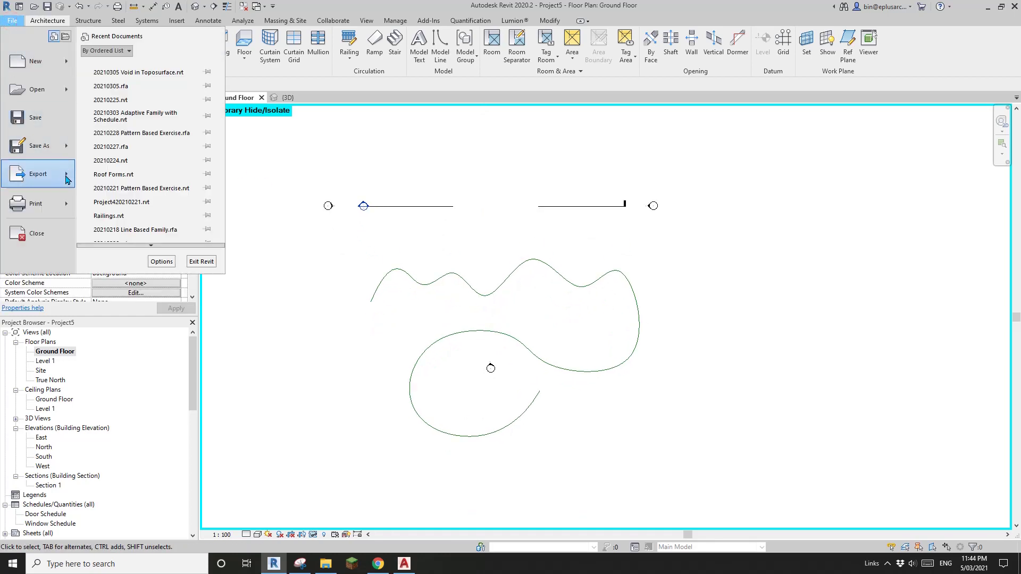
pyautogui.moveTo(68, 179)
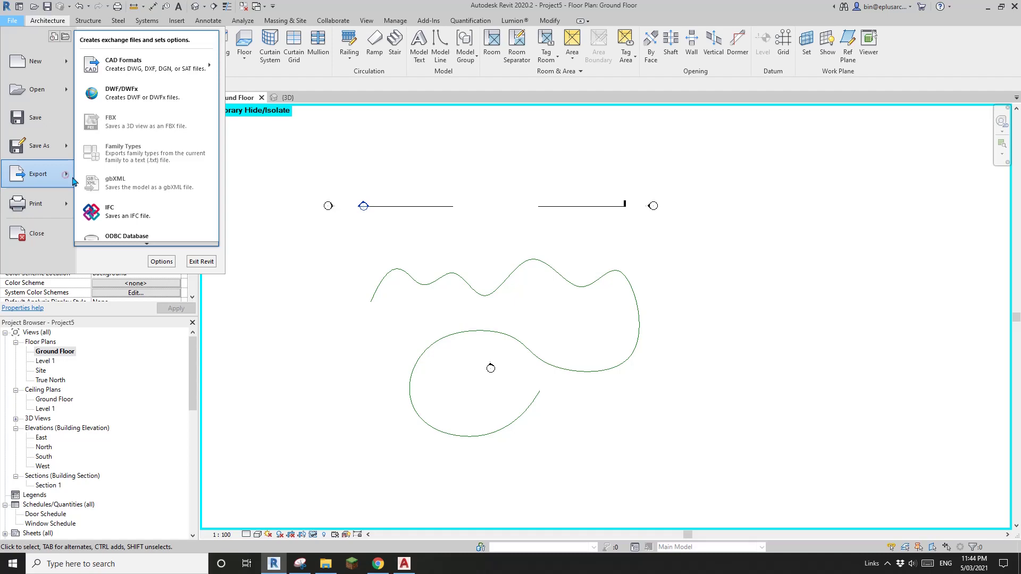
pyautogui.click(275, 77)
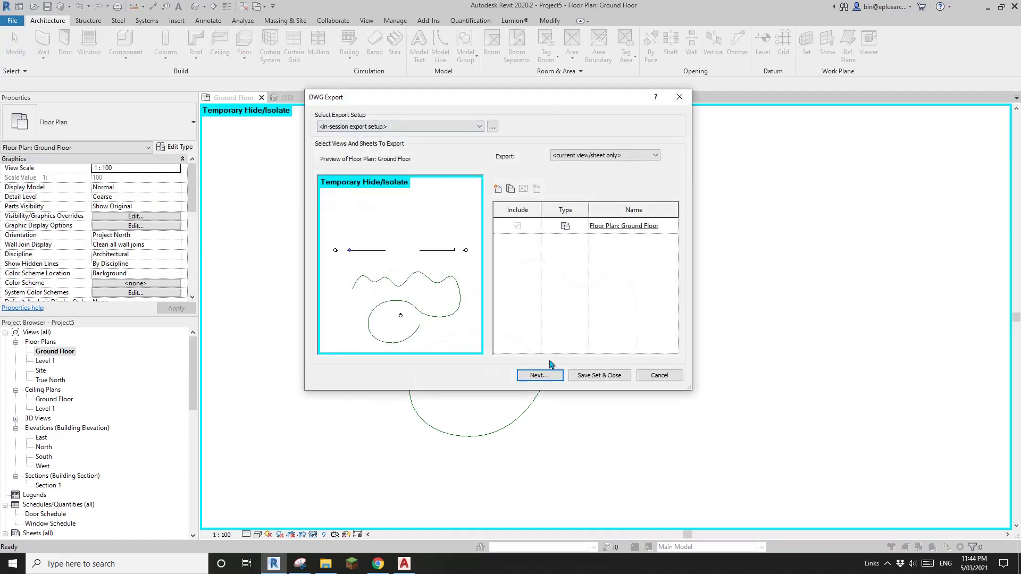
pyautogui.click(550, 375)
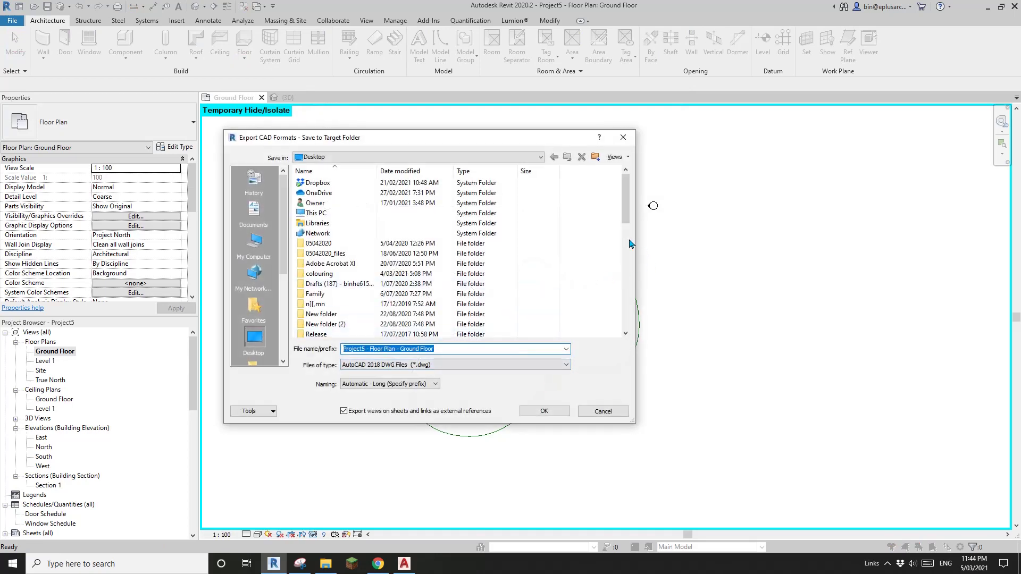
pyautogui.click(627, 244)
pyautogui.click(325, 244)
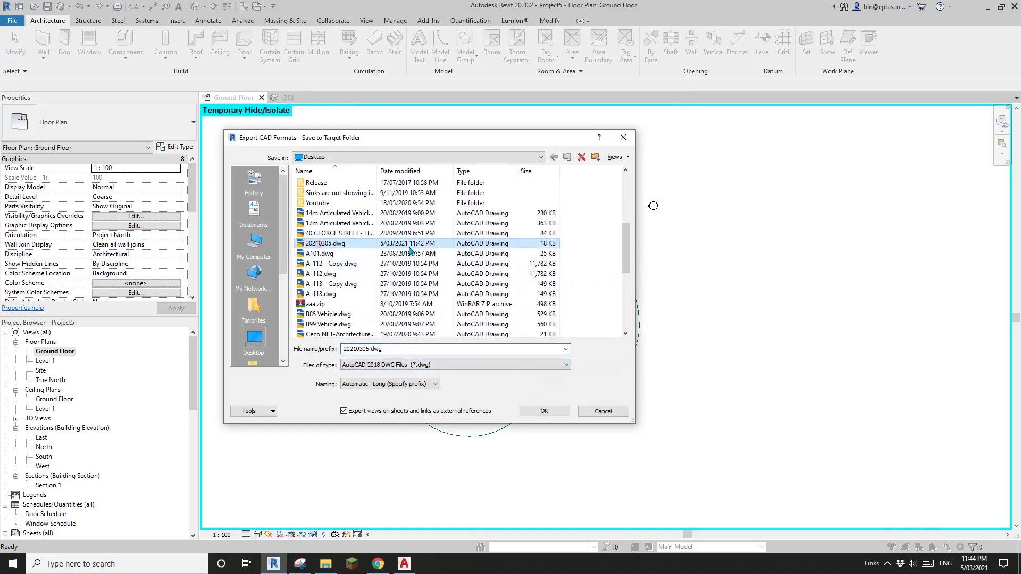
pyautogui.click(561, 415)
pyautogui.click(539, 292)
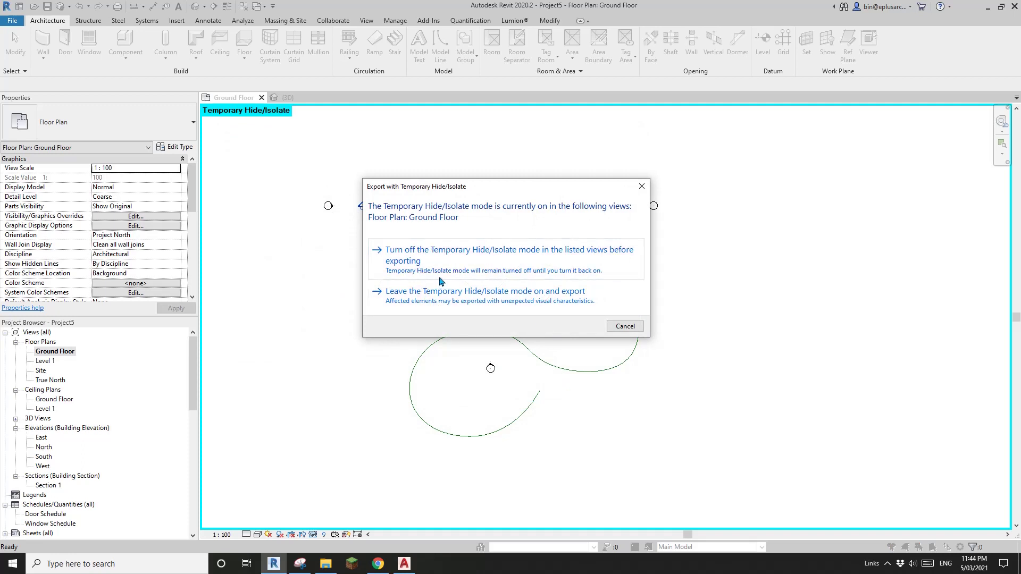
pyautogui.click(492, 262)
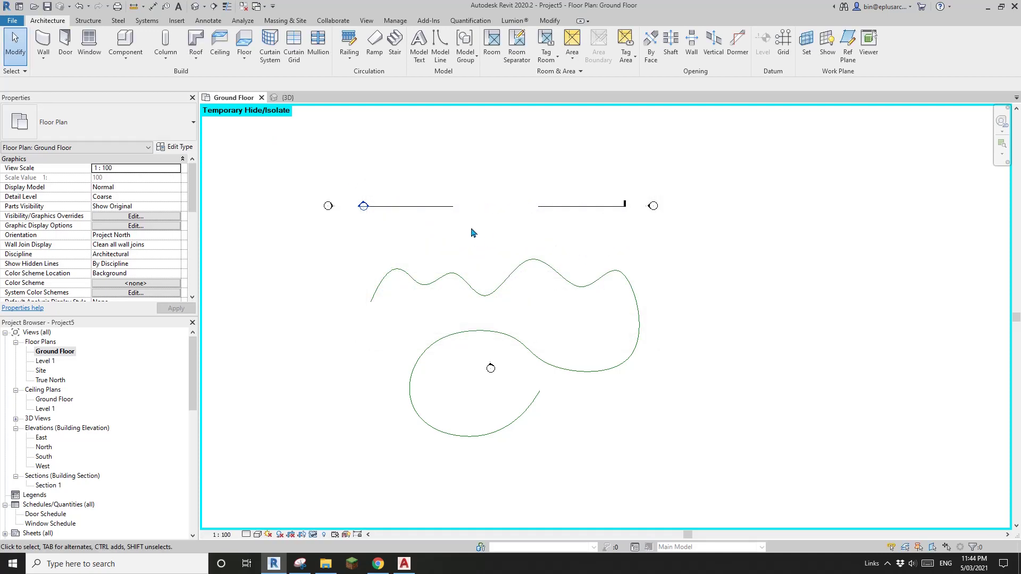
# Step: Delete the remaining ellipse above the spline in the Ground Floor plan
pyautogui.moveTo(473, 233); pyautogui.dragTo(483, 247, button='middle')
pyautogui.moveTo(619, 196); pyautogui.dragTo(614, 253, button='middle')
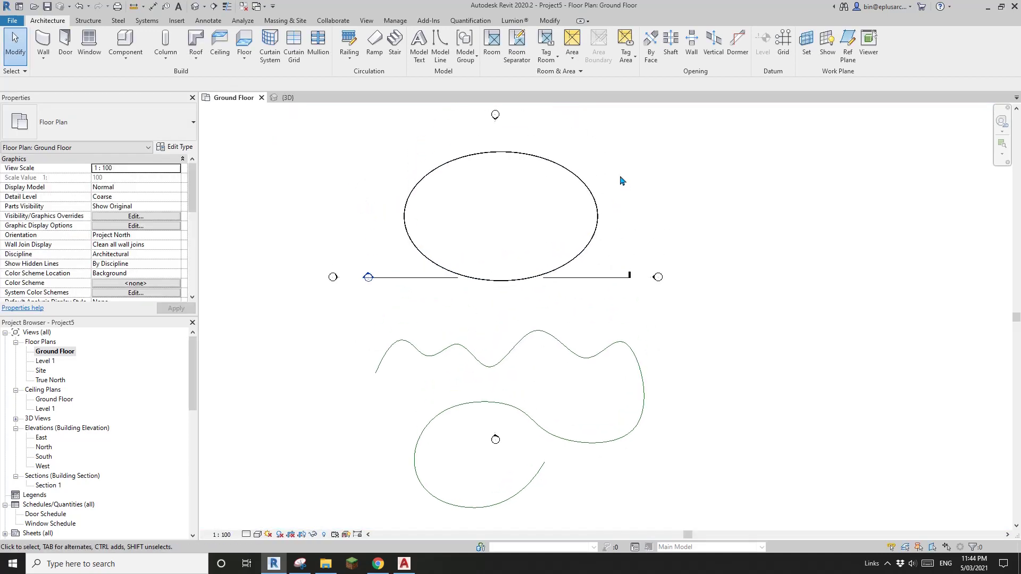
pyautogui.click(564, 223)
pyautogui.press('Delete')
pyautogui.moveTo(530, 329); pyautogui.dragTo(540, 241, button='middle')
pyautogui.scroll(2, 539, 223)
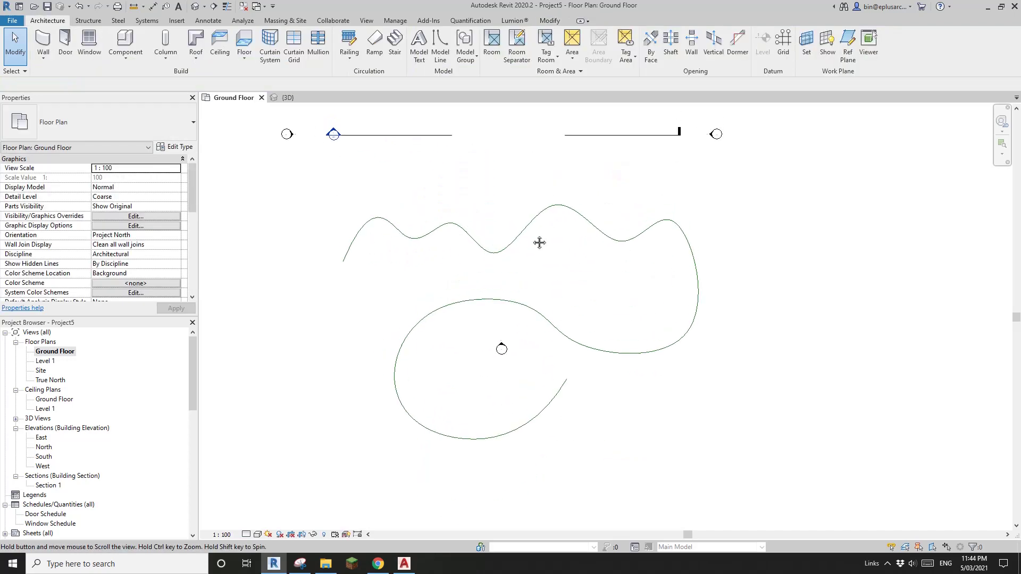
# Step: Re-export the current Ground Floor view as DWG, replacing the existing 20210305.dwg on the Desktop
pyautogui.click(12, 20)
pyautogui.moveTo(53, 178)
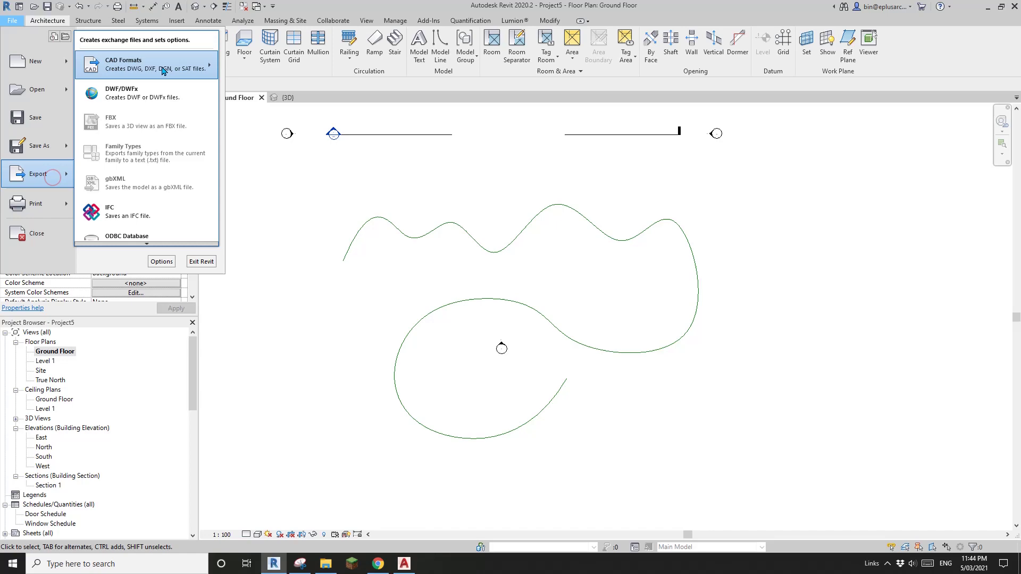
pyautogui.moveTo(159, 65)
pyautogui.click(249, 58)
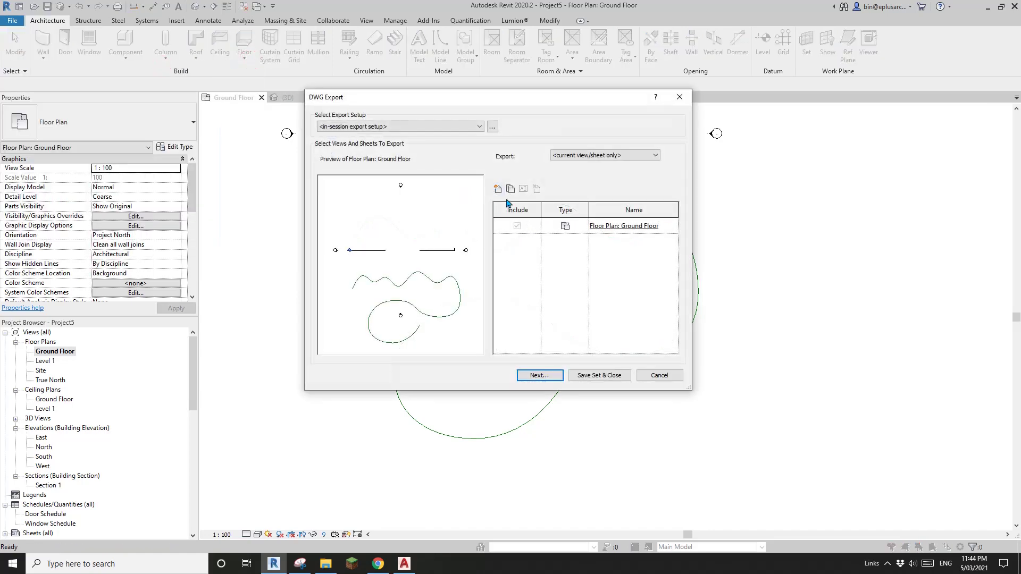
pyautogui.click(539, 375)
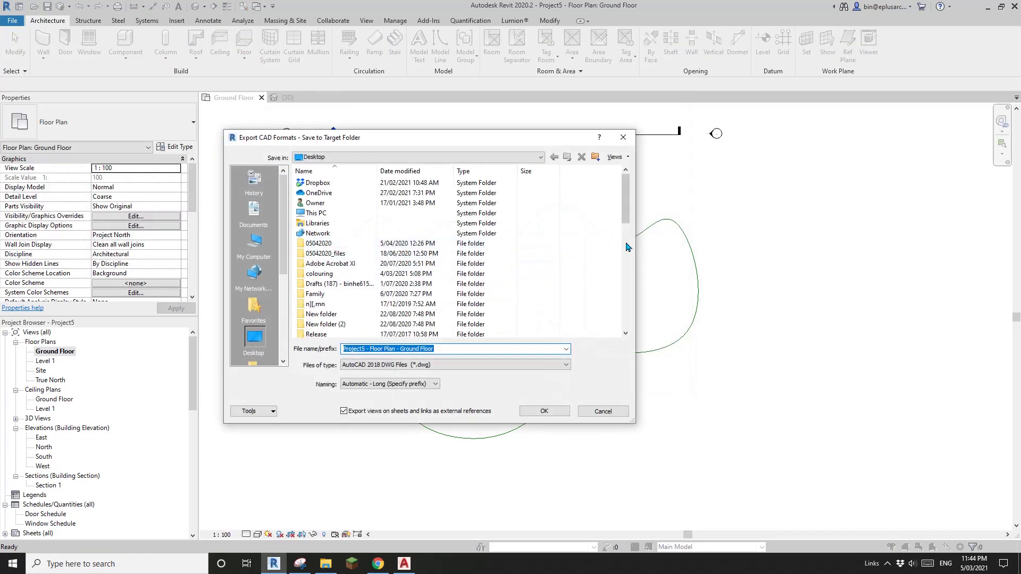
pyautogui.click(325, 243)
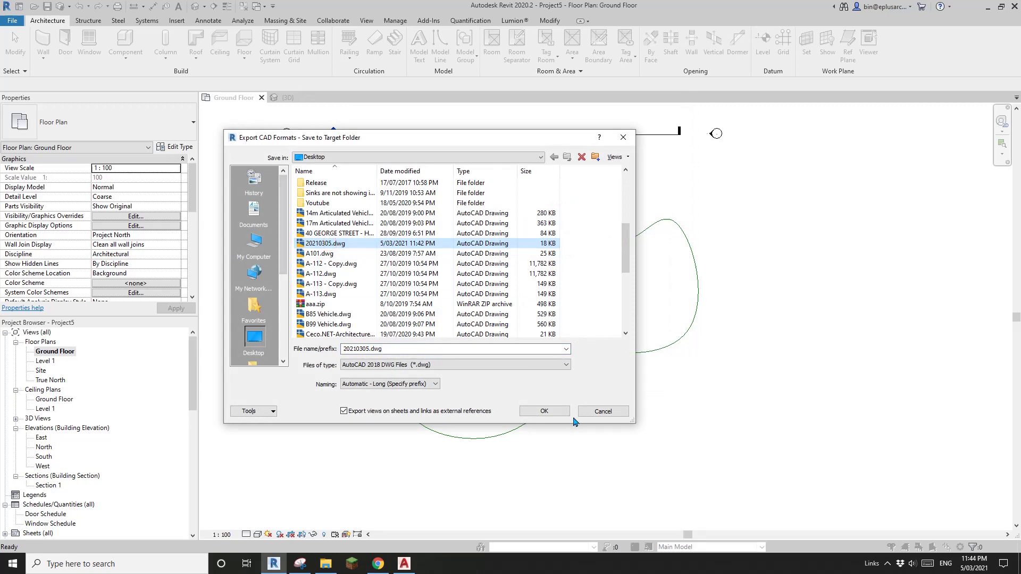
pyautogui.click(556, 414)
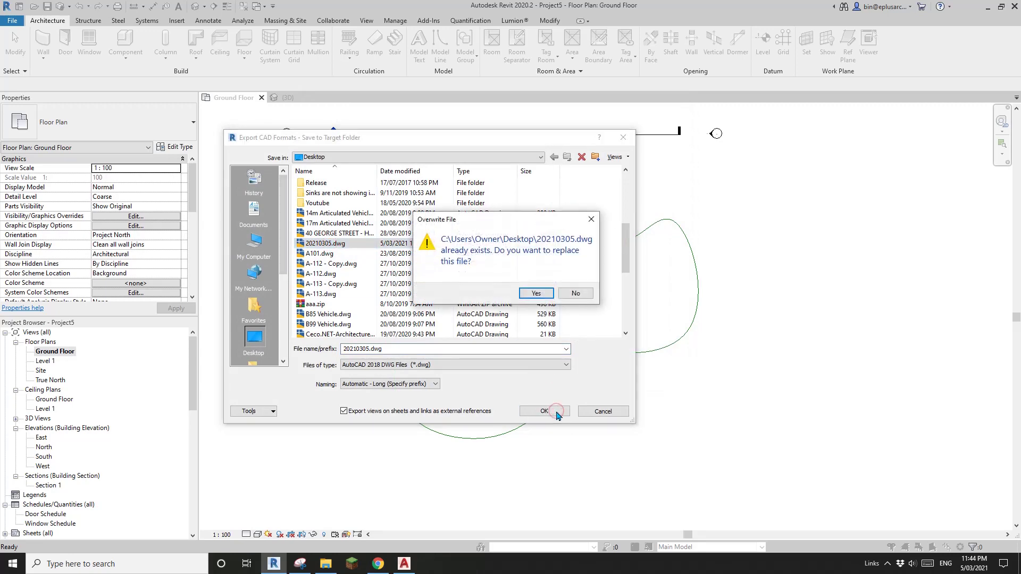
pyautogui.click(537, 294)
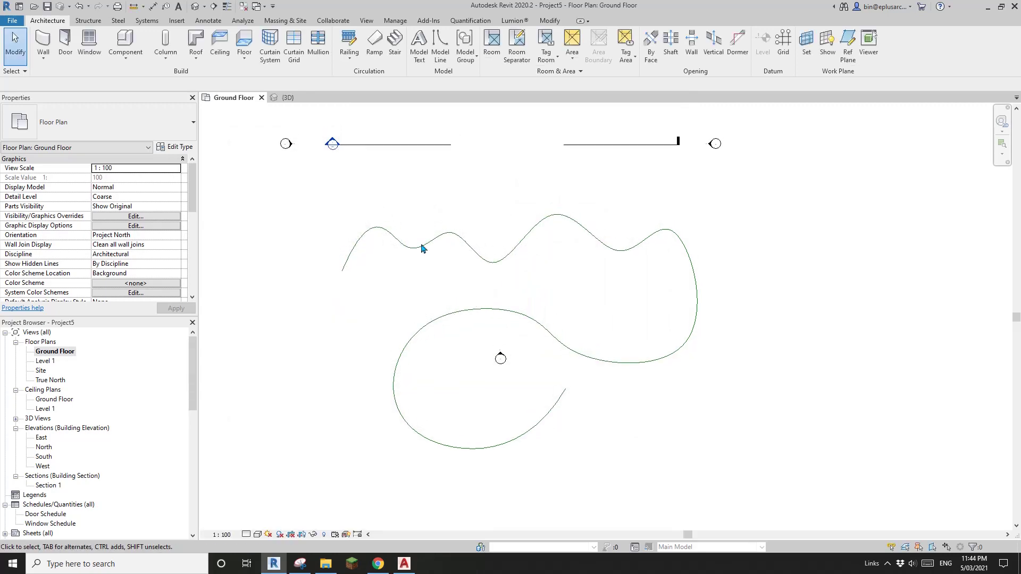
pyautogui.click(177, 21)
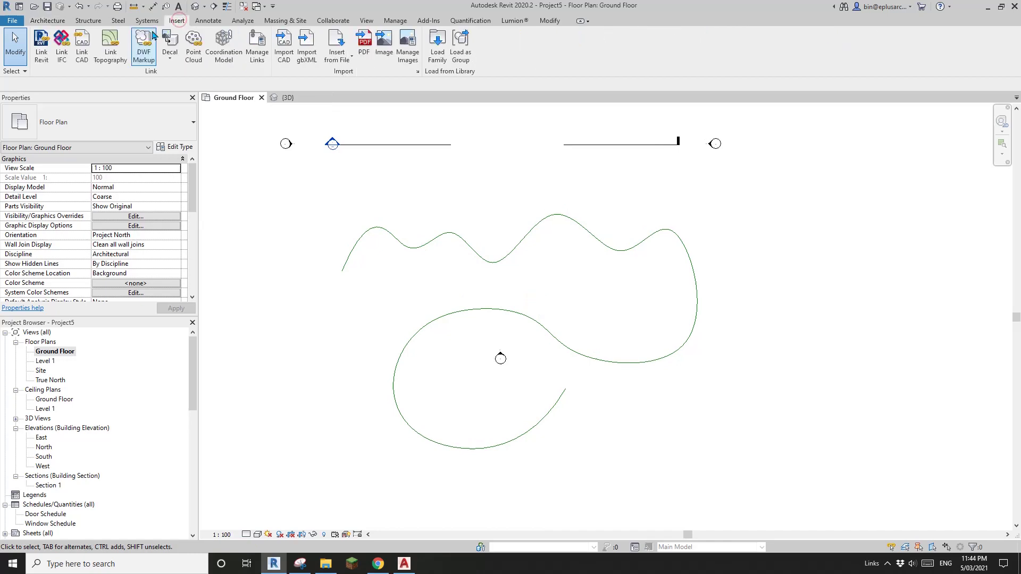
pyautogui.click(82, 49)
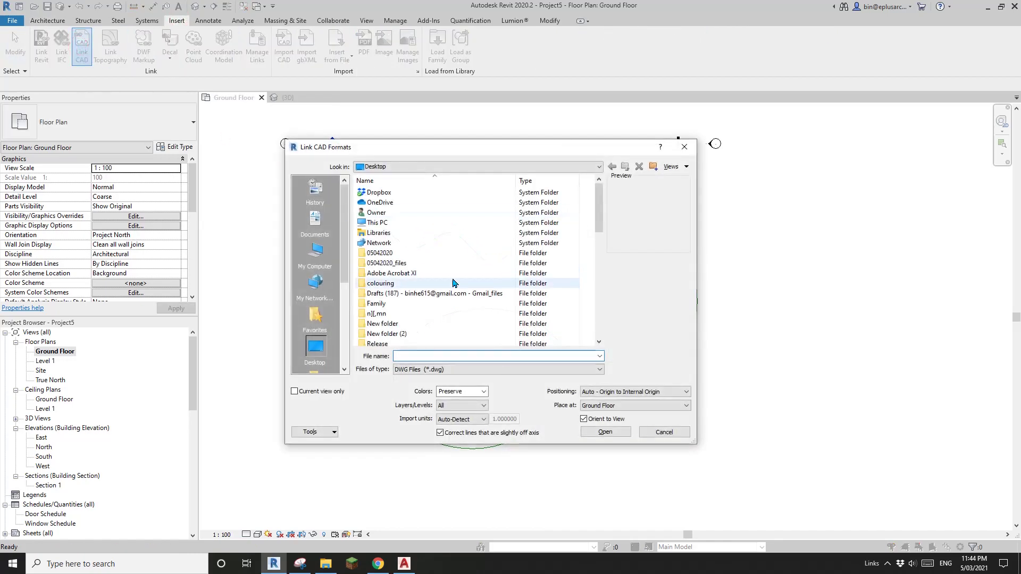
pyautogui.click(664, 429)
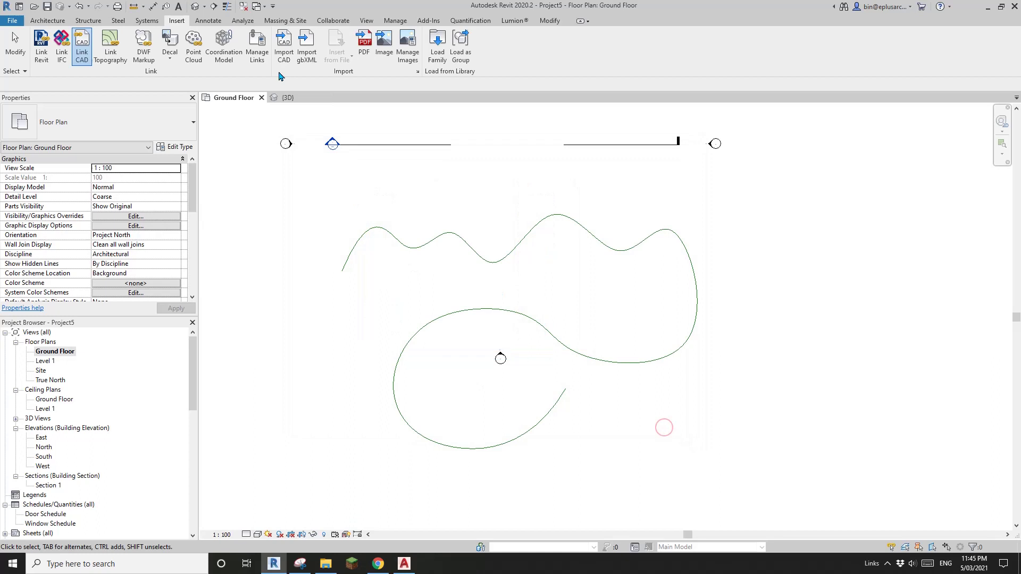
# Step: Reload the linked 20210305.dwg through Manage Links
pyautogui.click(257, 46)
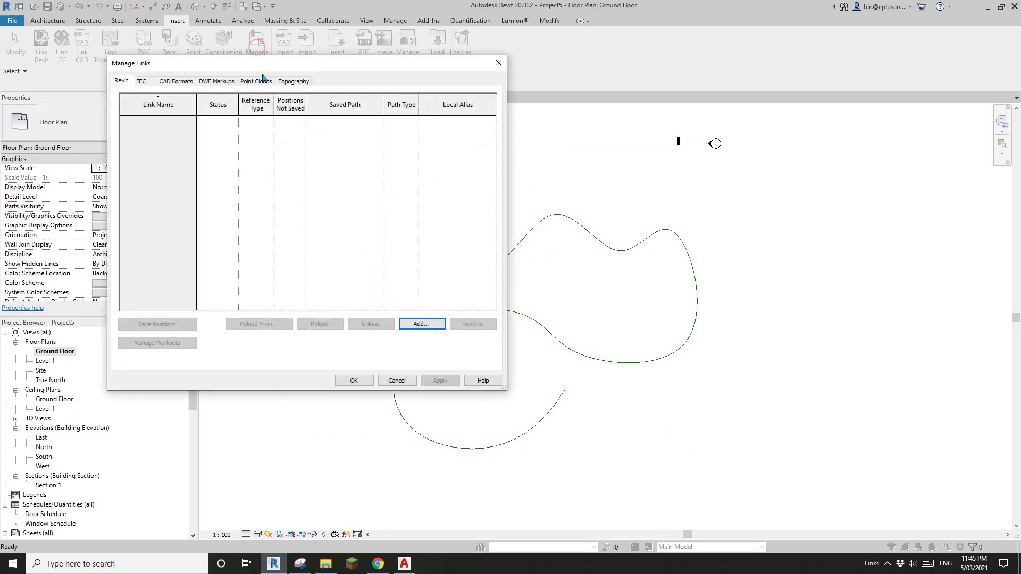
pyautogui.click(173, 82)
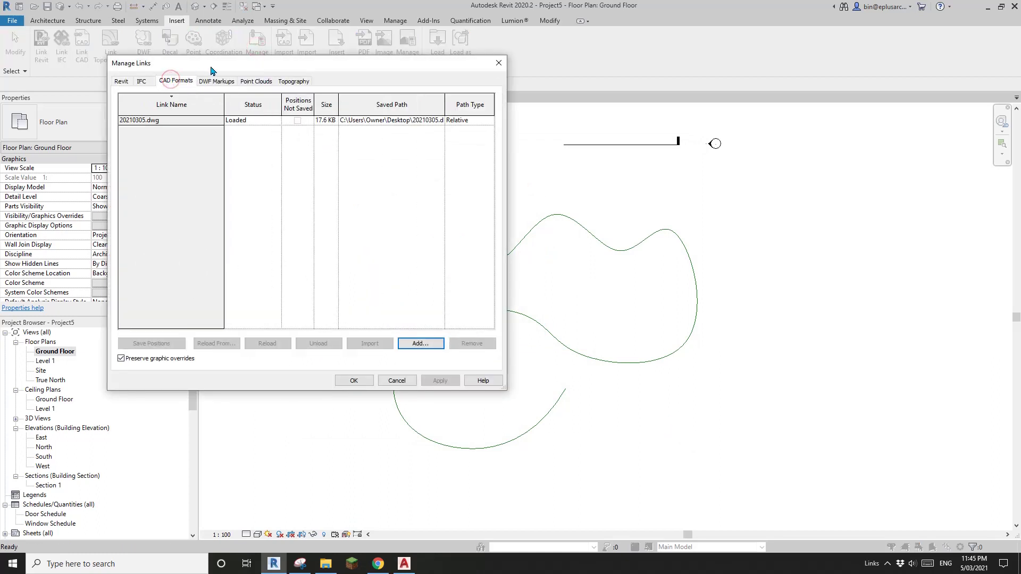
pyautogui.moveTo(211, 70); pyautogui.dragTo(209, 79)
pyautogui.click(144, 129)
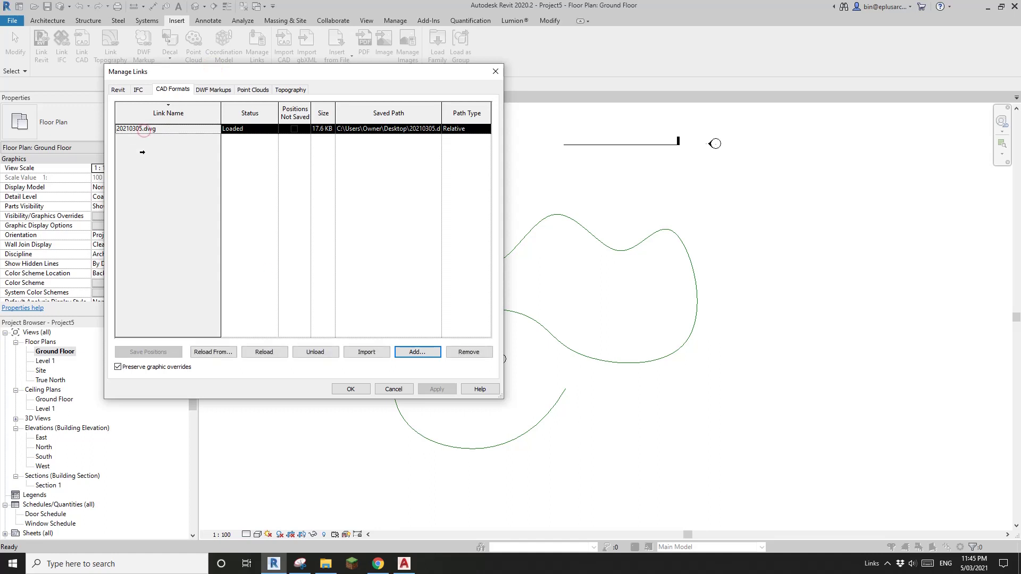
pyautogui.click(266, 353)
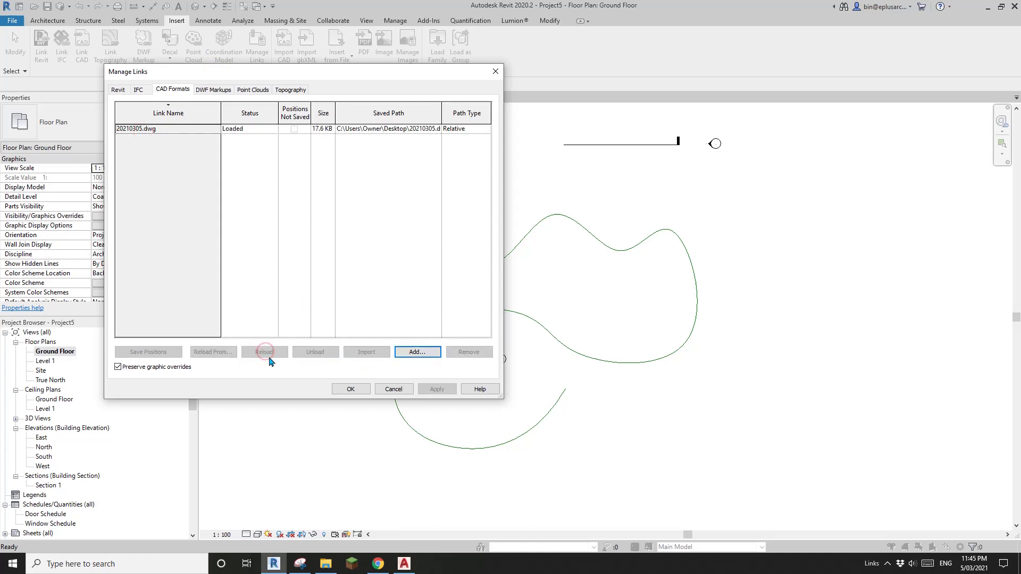
pyautogui.click(350, 389)
# Step: Move the spline model line to the right, clear of the section line and elevation markers
pyautogui.scroll(-3, 500, 393)
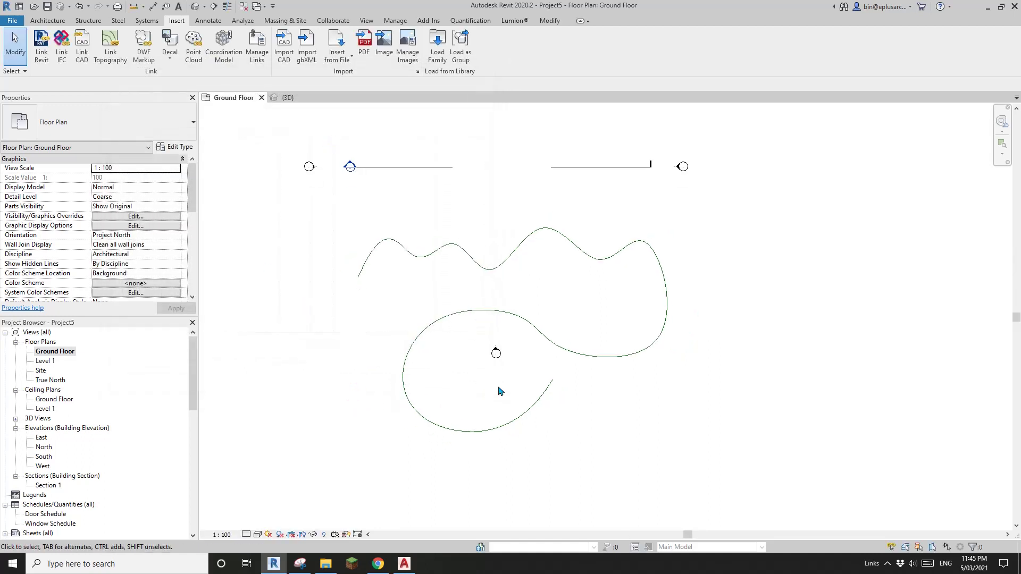
pyautogui.scroll(-1, 559, 413)
pyautogui.moveTo(488, 277); pyautogui.dragTo(761, 337)
pyautogui.click(513, 258)
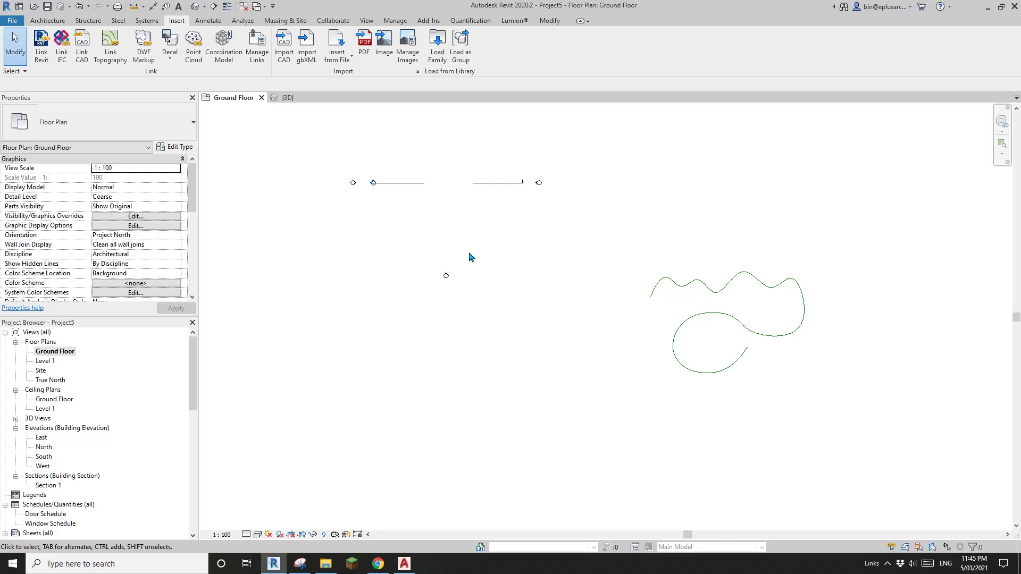
pyautogui.moveTo(470, 257); pyautogui.dragTo(522, 300, button='middle')
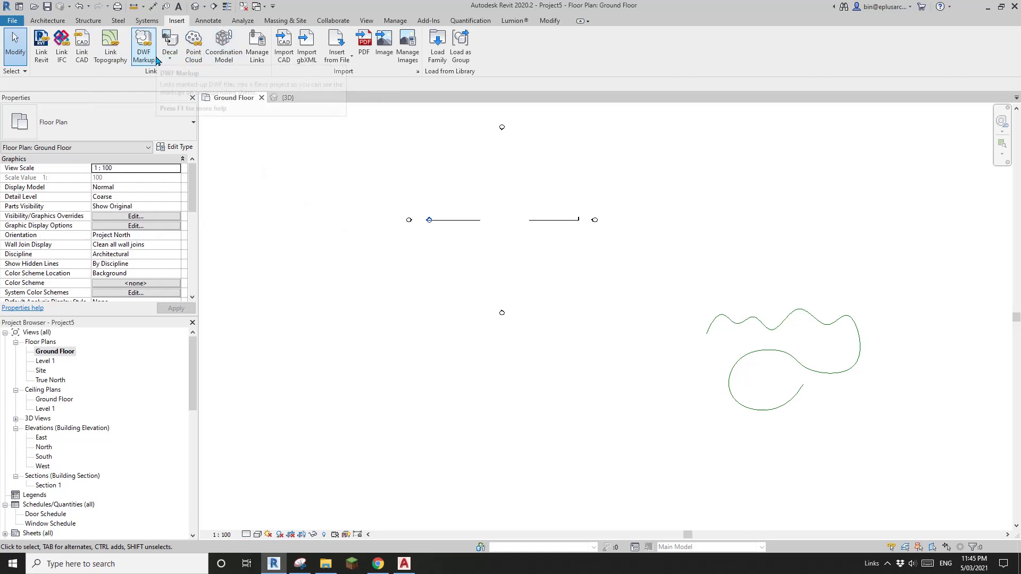
# Step: Reload the 20210305.dwg link once more and box-select the area around the elevation markers to check for its linework
pyautogui.click(257, 46)
pyautogui.click(172, 90)
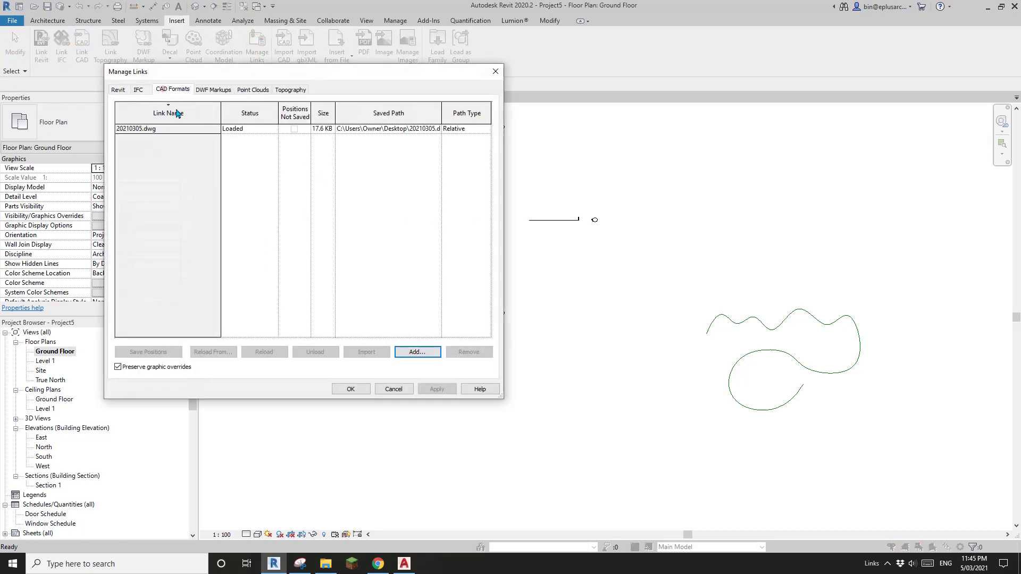
pyautogui.click(246, 130)
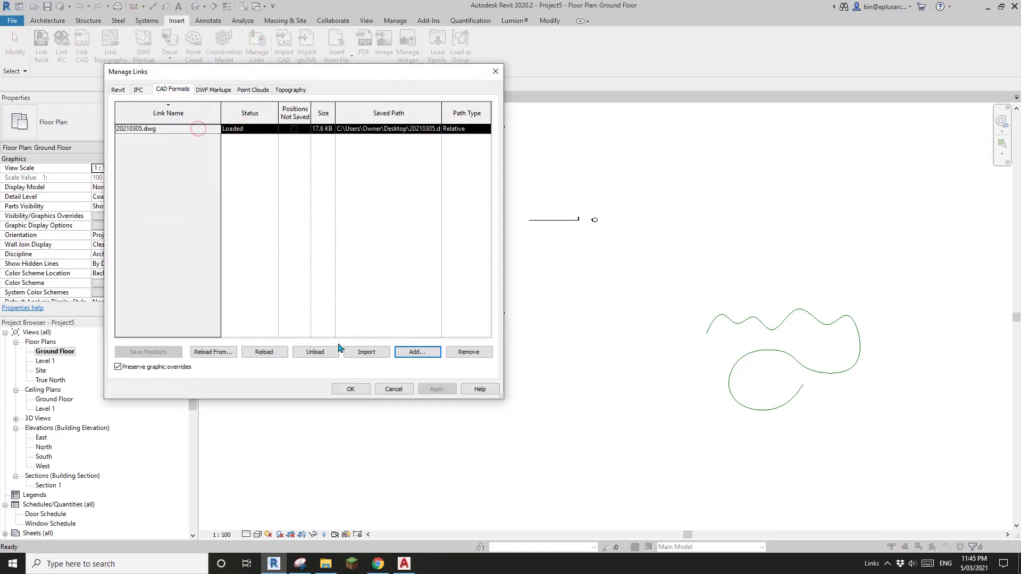
pyautogui.click(273, 352)
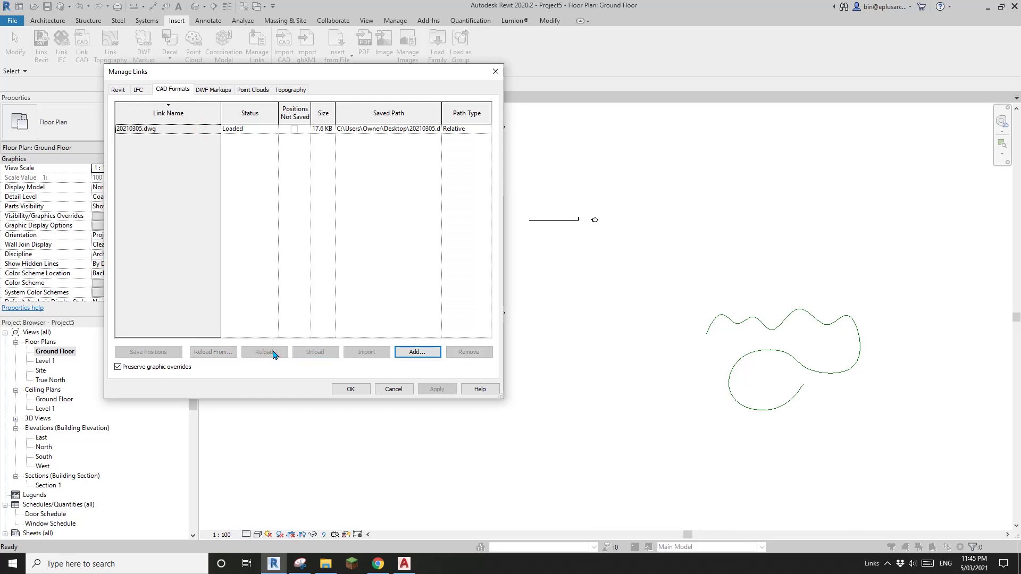
pyautogui.click(351, 390)
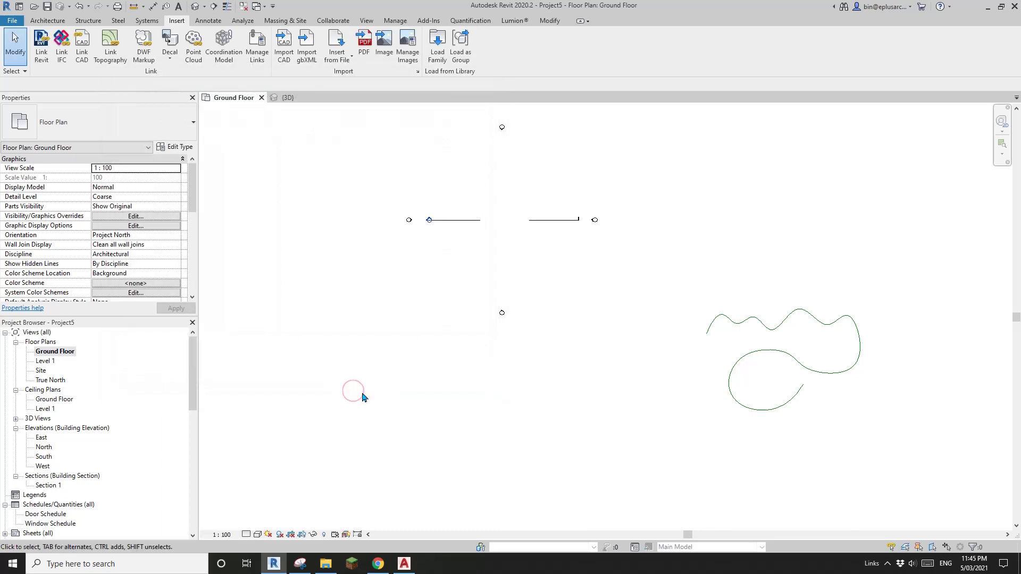
pyautogui.moveTo(602, 319); pyautogui.dragTo(480, 246)
pyautogui.click(602, 319)
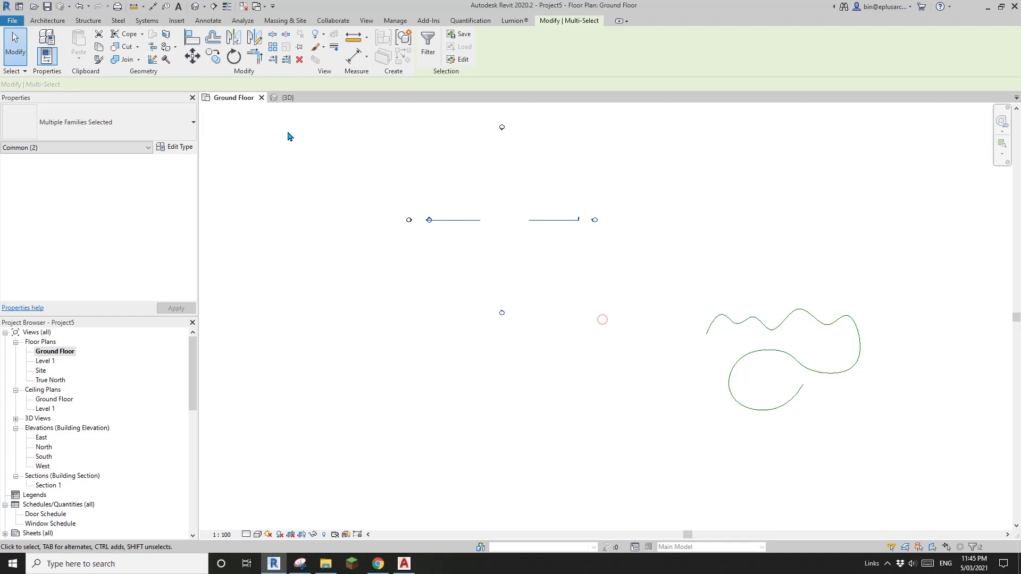
# Step: Examine the linked DWG spline in the 3D view to see whether it is present in the model
pyautogui.click(197, 7)
pyautogui.keyDown('shift'); pyautogui.moveTo(415, 140); pyautogui.dragTo(593, 330, button='middle'); pyautogui.keyUp('shift')
pyautogui.click(571, 276)
pyautogui.press('Escape')
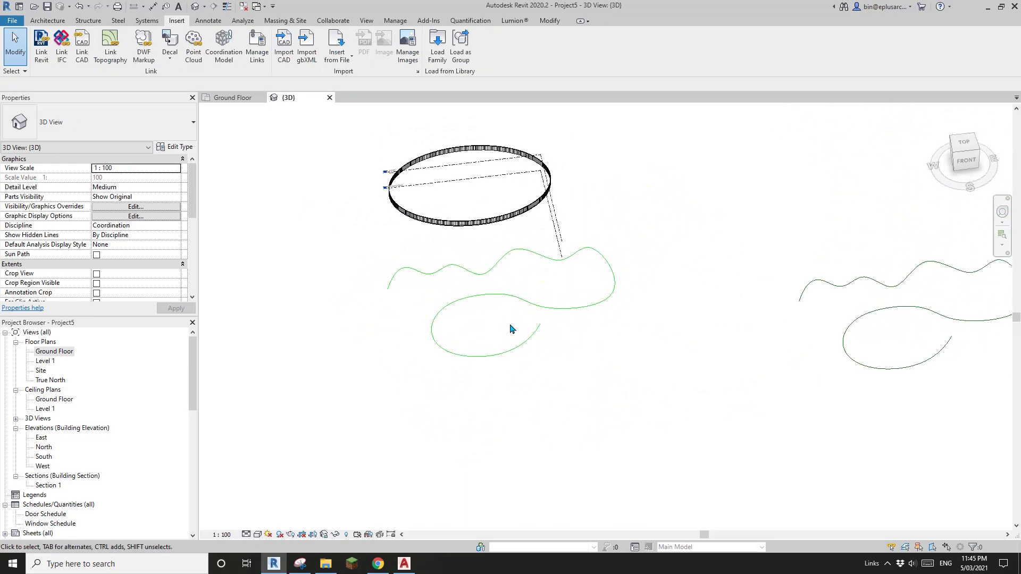
# Step: Return to the Ground Floor plan, reveal hidden elements and unhide the linked 20210305.dwg spline
pyautogui.doubleClick(54, 351)
pyautogui.scroll(1, 517, 308)
pyautogui.moveTo(517, 309); pyautogui.dragTo(506, 325, button='middle')
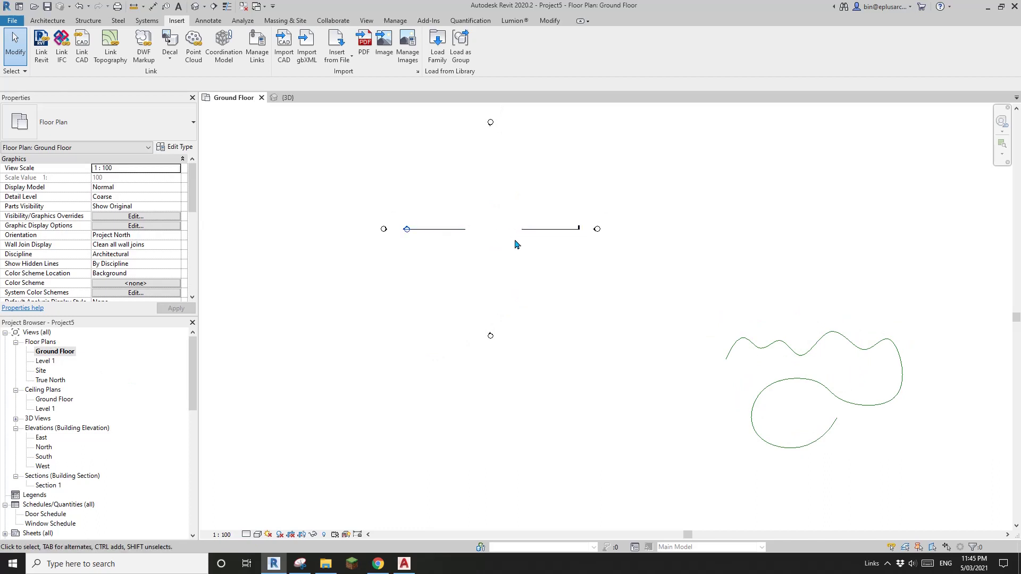
pyautogui.click(324, 535)
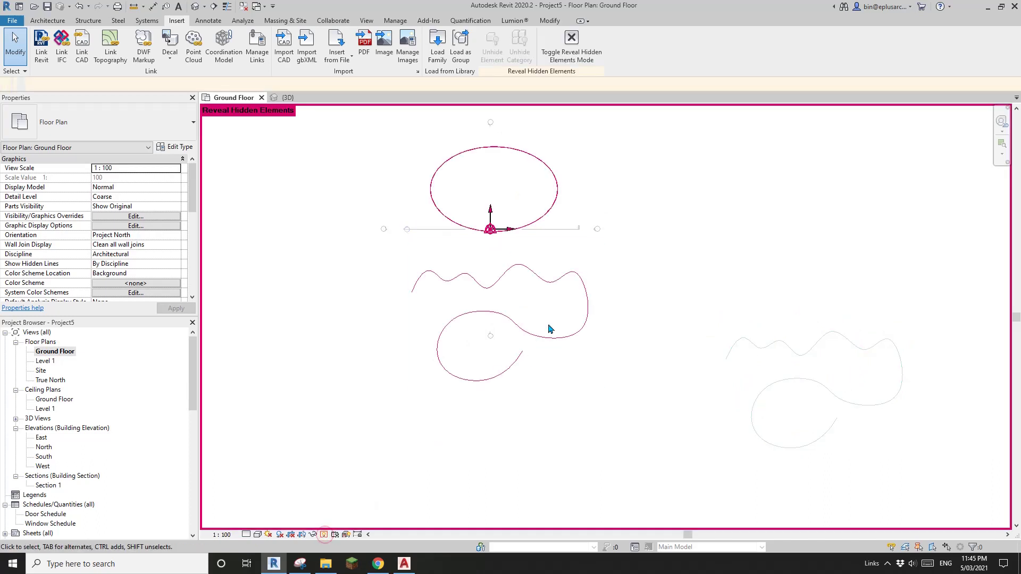
pyautogui.click(553, 338)
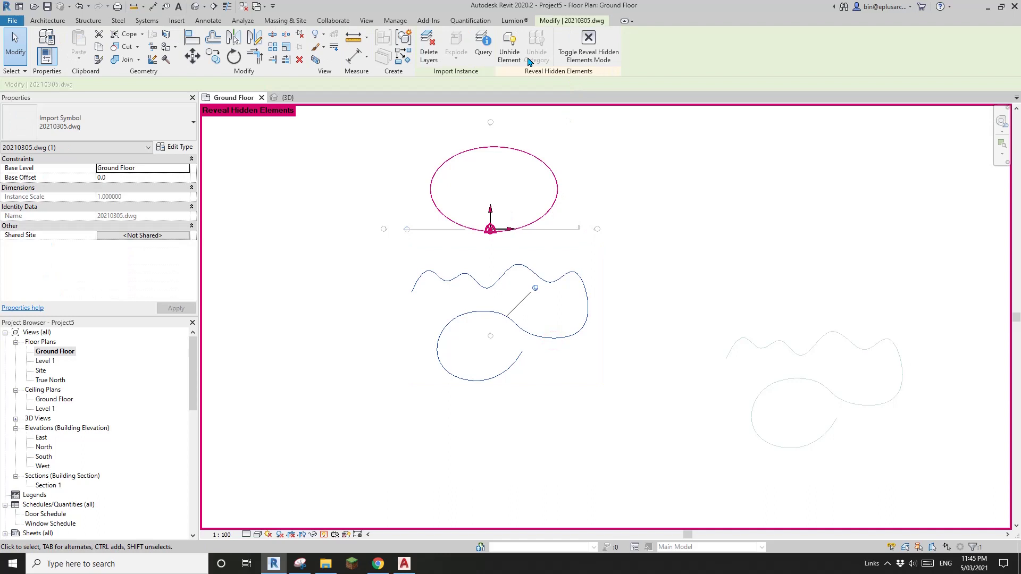
pyautogui.click(588, 44)
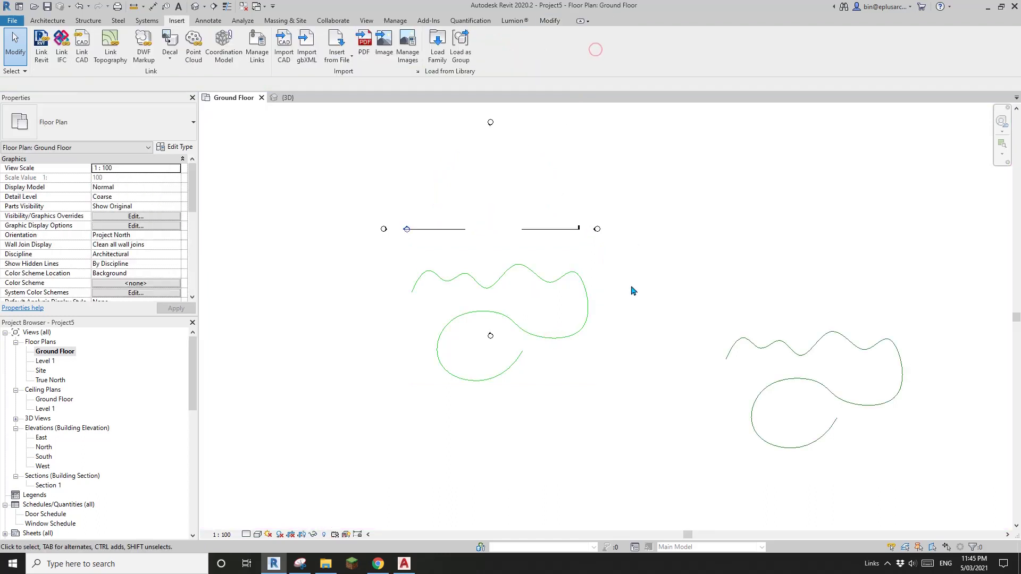
# Step: Examine the unhidden 20210305.dwg link in the Ground Floor plan by selecting its spline
pyautogui.moveTo(598, 335); pyautogui.dragTo(561, 344, button='middle')
pyautogui.scroll(4, 561, 344)
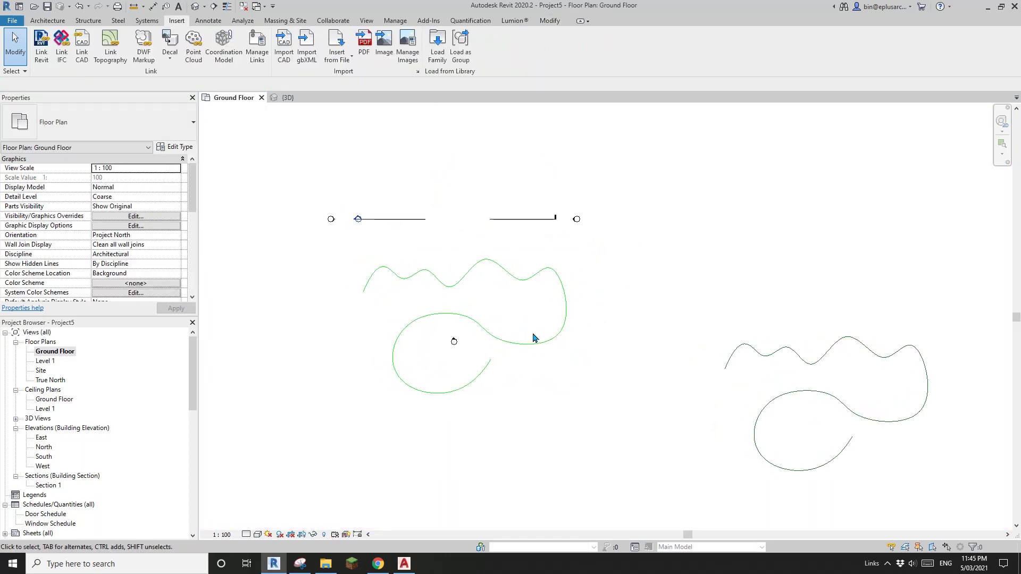
pyautogui.click(525, 255)
pyautogui.moveTo(478, 287); pyautogui.dragTo(541, 288, button='middle')
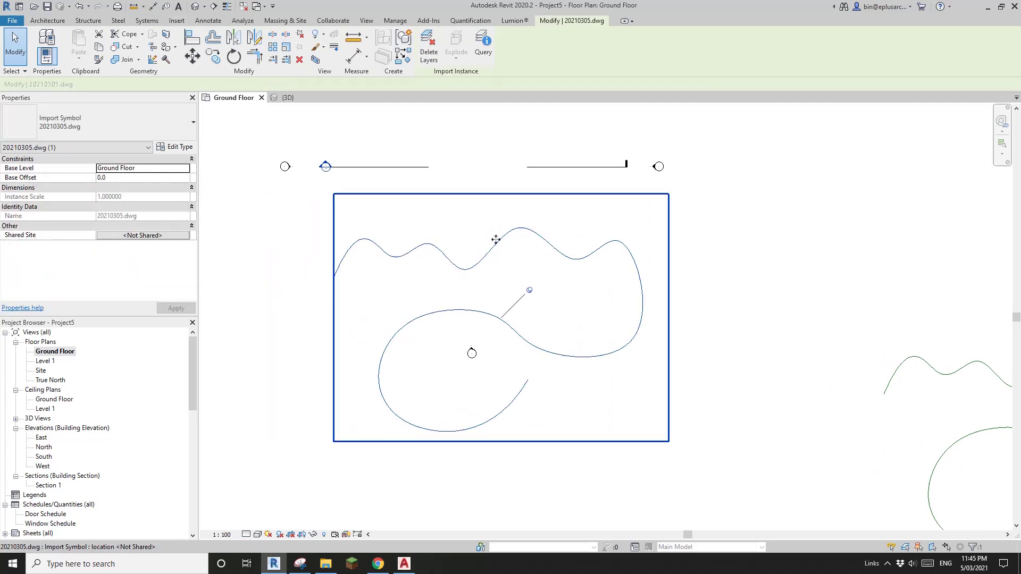
pyautogui.moveTo(418, 232); pyautogui.dragTo(429, 236)
pyautogui.scroll(-1, 427, 235)
pyautogui.click(417, 227)
pyautogui.moveTo(414, 227); pyautogui.dragTo(426, 253, button='middle')
pyautogui.scroll(1, 434, 236)
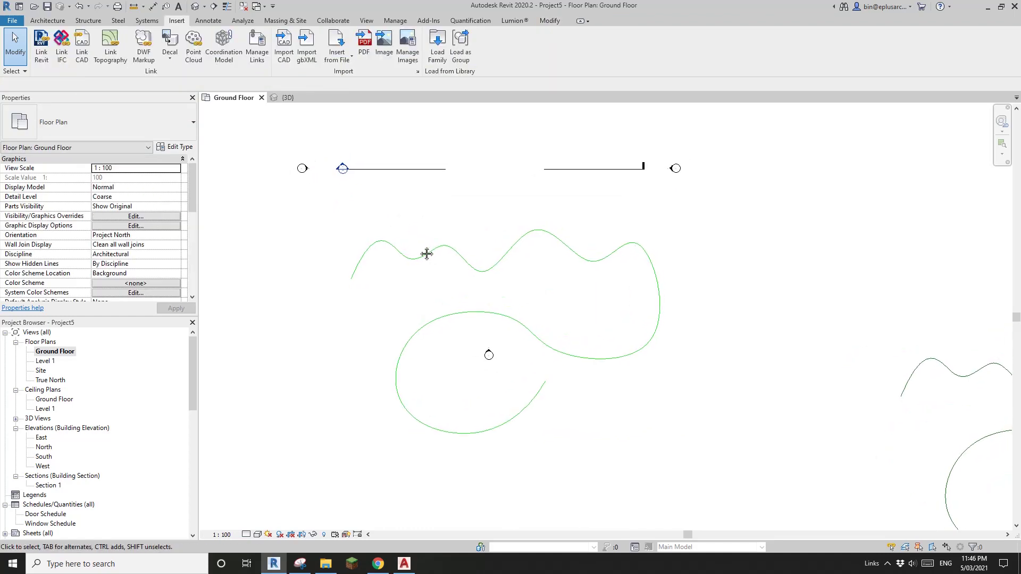
# Step: Try to create a railing on the Ground Floor by picking the linked DWG spline as its path
pyautogui.click(47, 20)
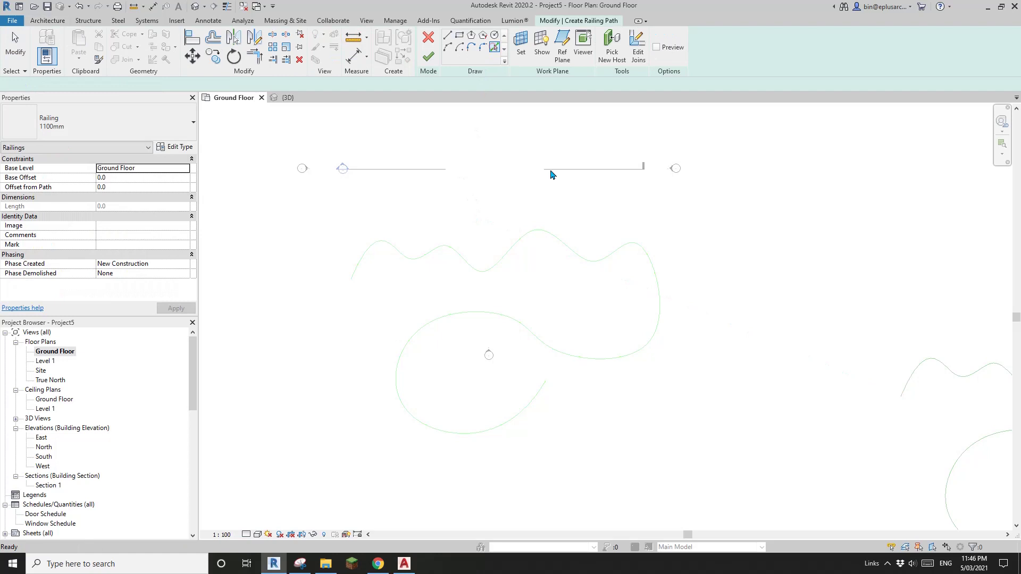
pyautogui.scroll(2, 580, 255)
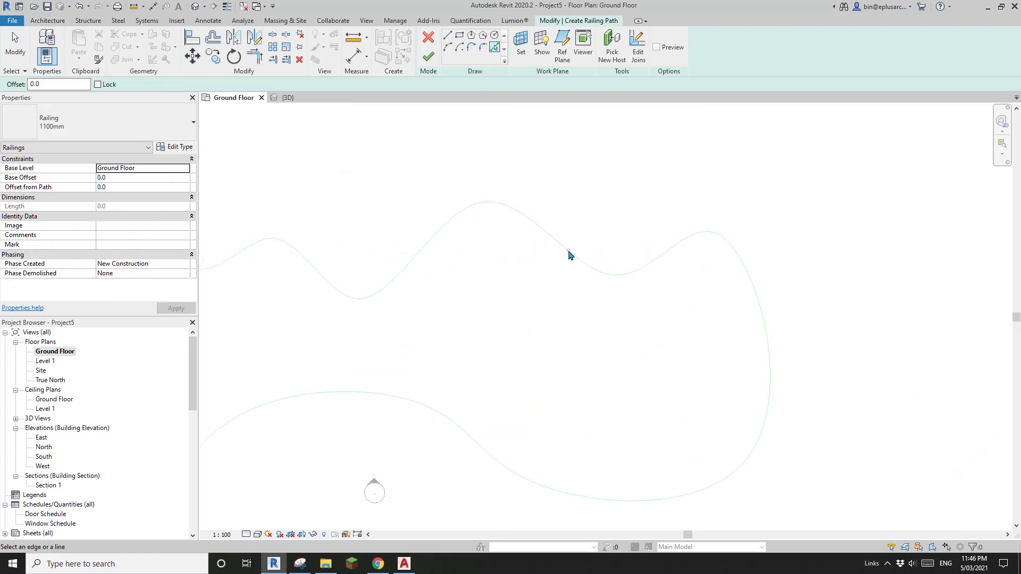
pyautogui.scroll(-3, 614, 260)
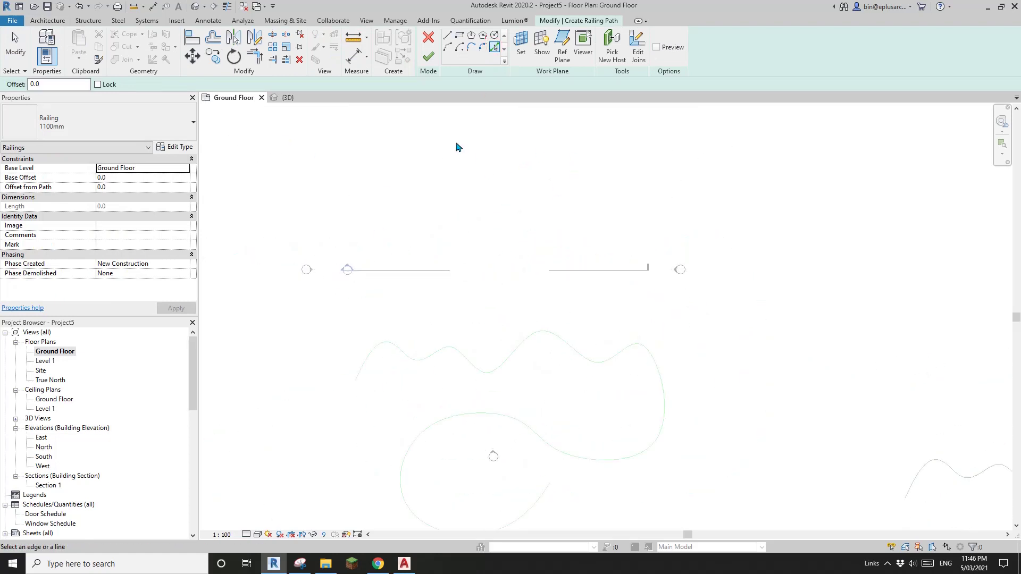
pyautogui.scroll(3, 578, 313)
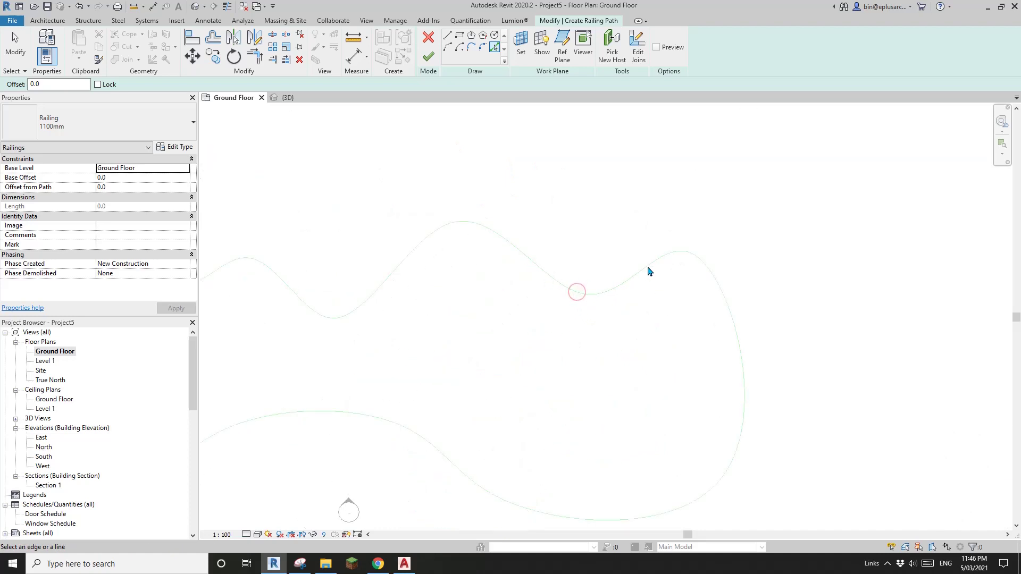
pyautogui.scroll(2, 644, 271)
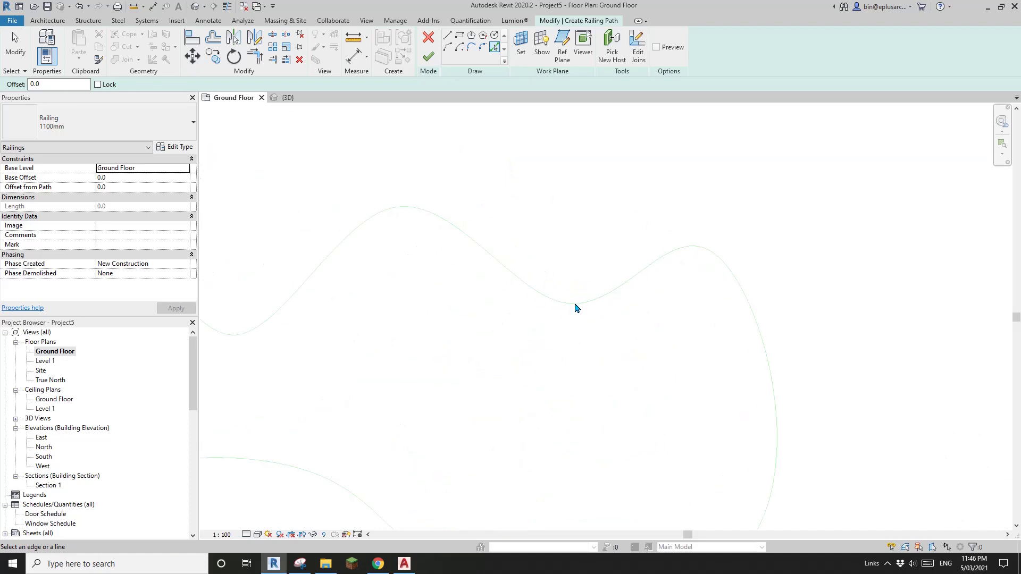
pyautogui.scroll(-4, 577, 309)
pyautogui.press('Escape')
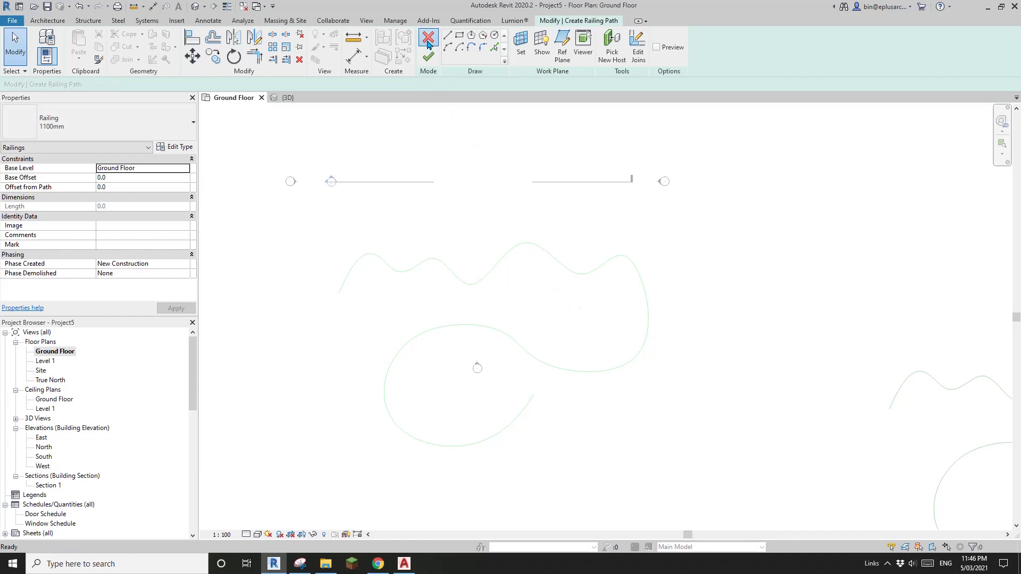
pyautogui.click(428, 42)
# Step: Identify the linked DWG by selecting its spline, and open the 20210305 drawing in AutoCAD
pyautogui.click(494, 272)
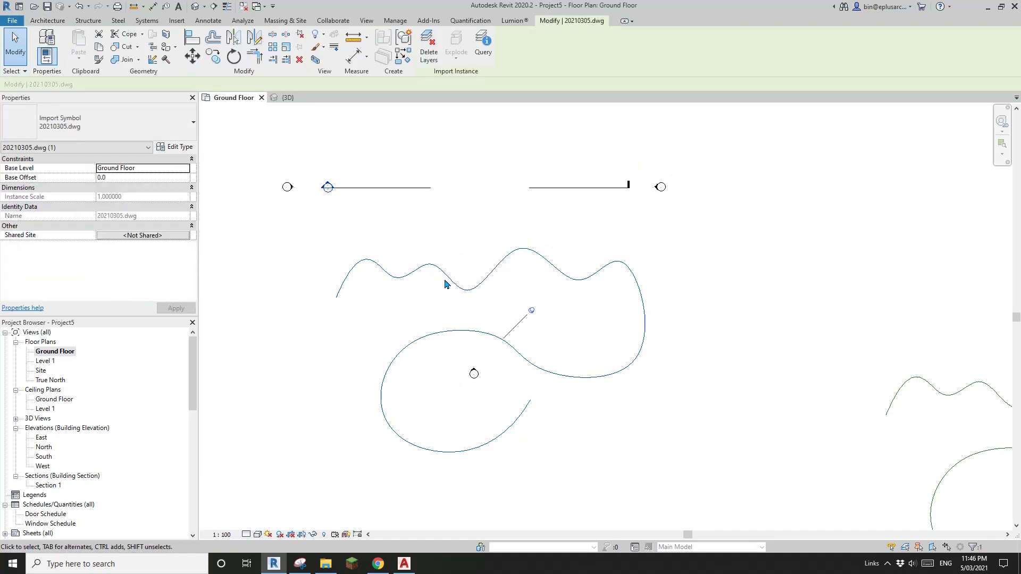
pyautogui.press('Escape')
pyautogui.moveTo(459, 374); pyautogui.dragTo(446, 371, button='middle')
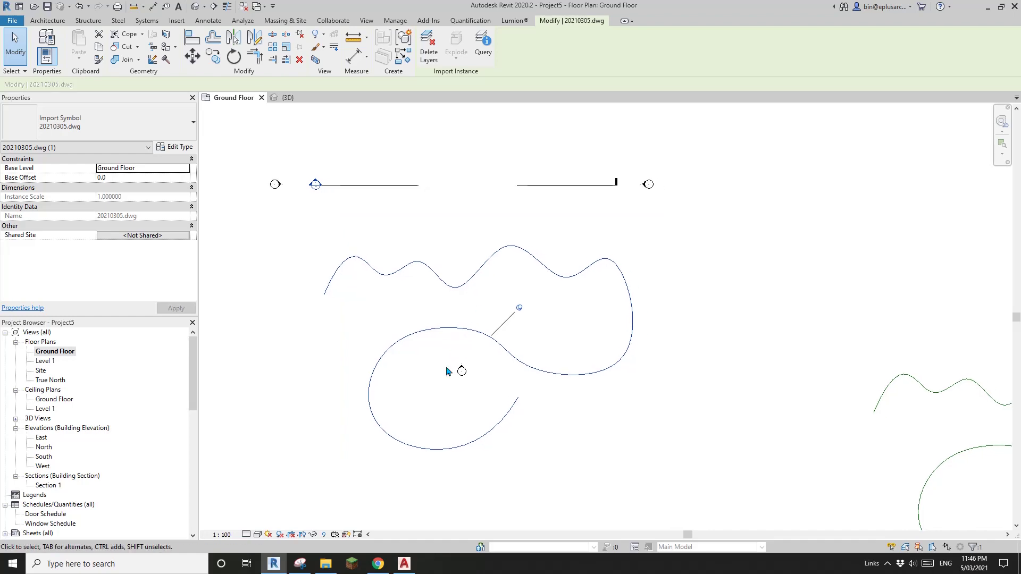
pyautogui.click(404, 564)
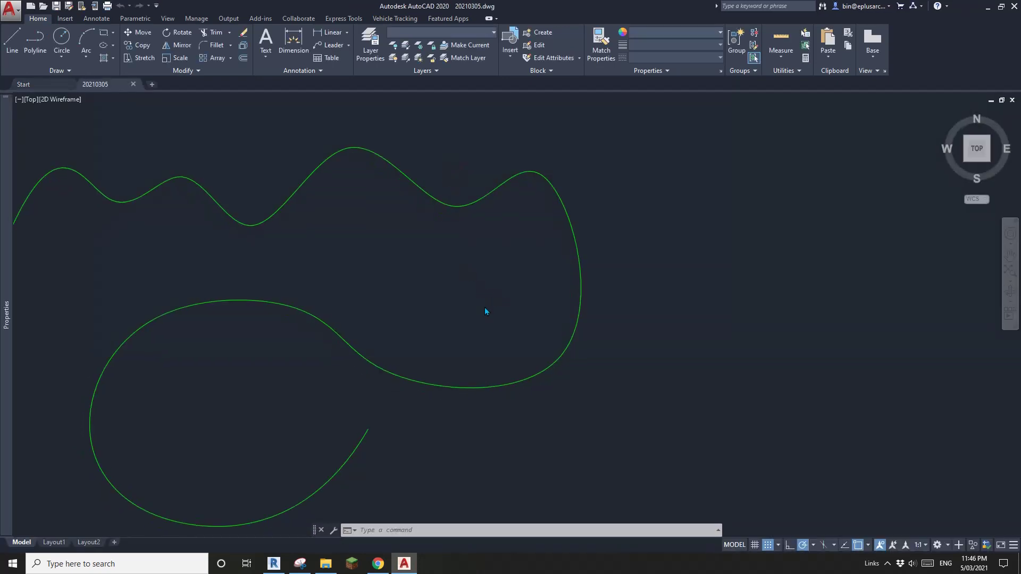
pyautogui.scroll(-4, 484, 308)
pyautogui.moveTo(458, 310); pyautogui.dragTo(566, 301, button='middle')
pyautogui.scroll(3, 569, 300)
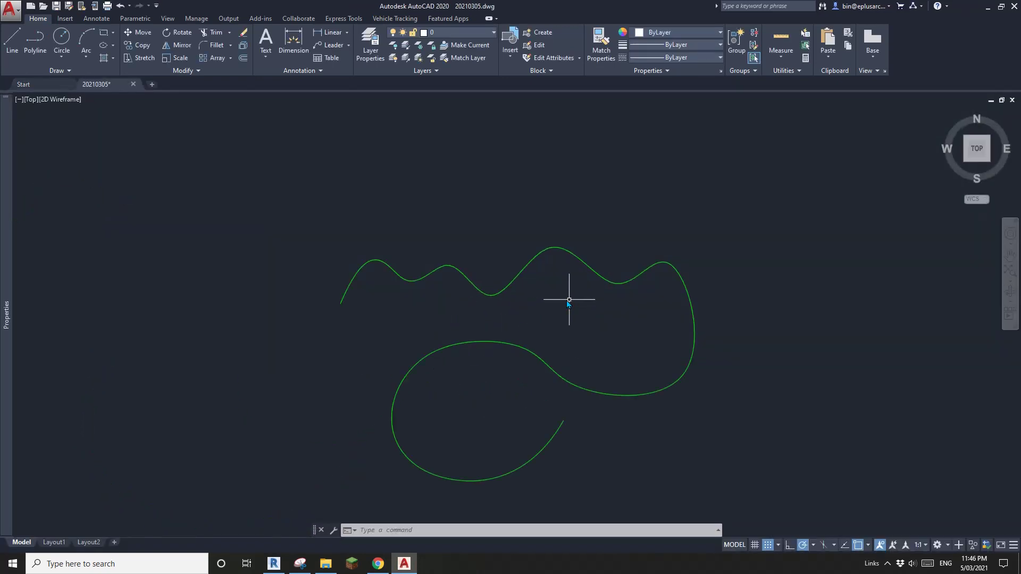
# Step: Convert the green spline into a polyline with PEDIT, using a precision of 0
pyautogui.scroll(4, 569, 301)
pyautogui.click(597, 206)
pyautogui.click(581, 184)
pyautogui.scroll(-2, 538, 264)
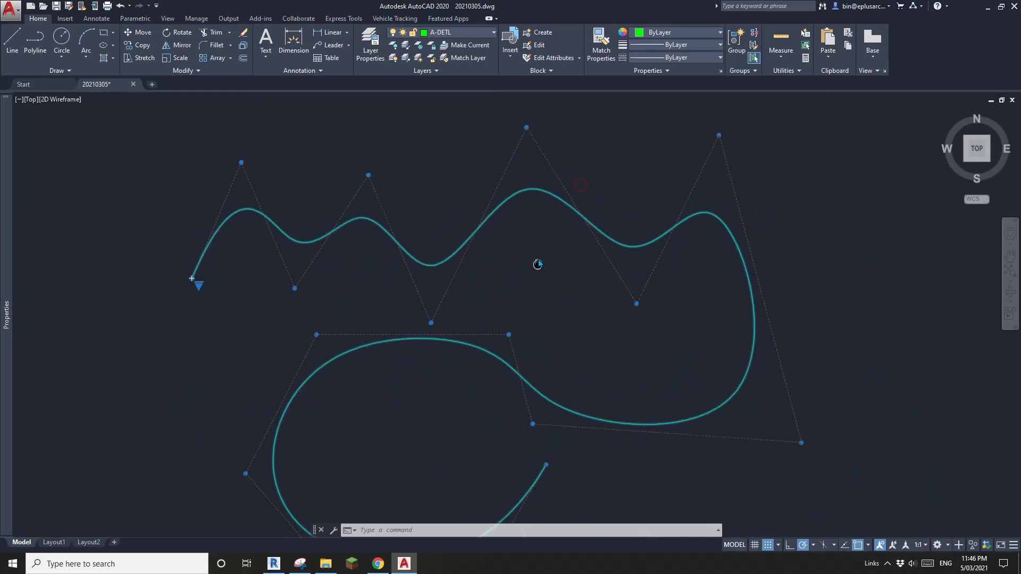
pyautogui.moveTo(538, 264); pyautogui.dragTo(540, 242, button='middle')
pyautogui.scroll(-2, 480, 226)
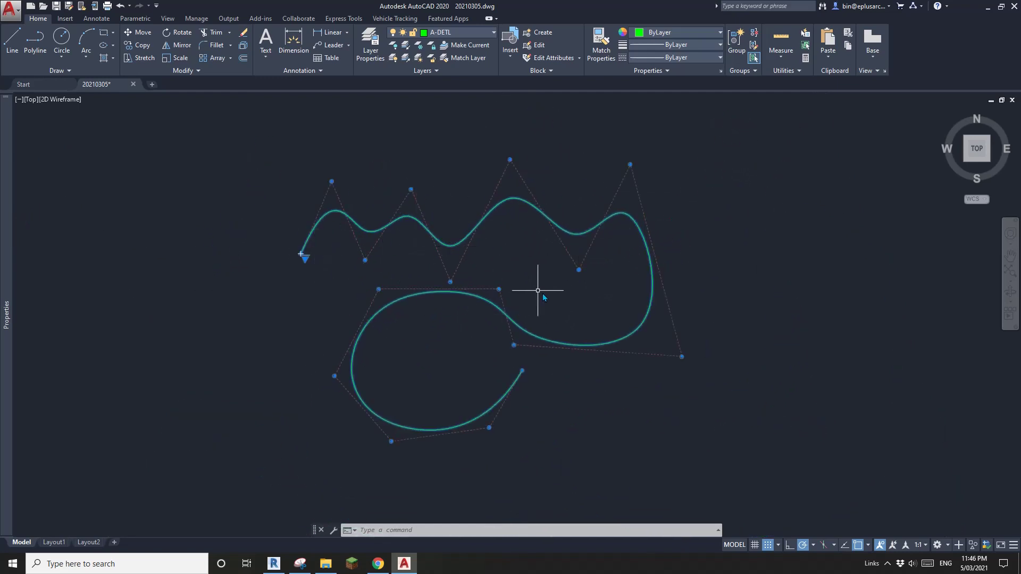
pyautogui.scroll(2, 538, 290)
pyautogui.scroll(-4, 531, 269)
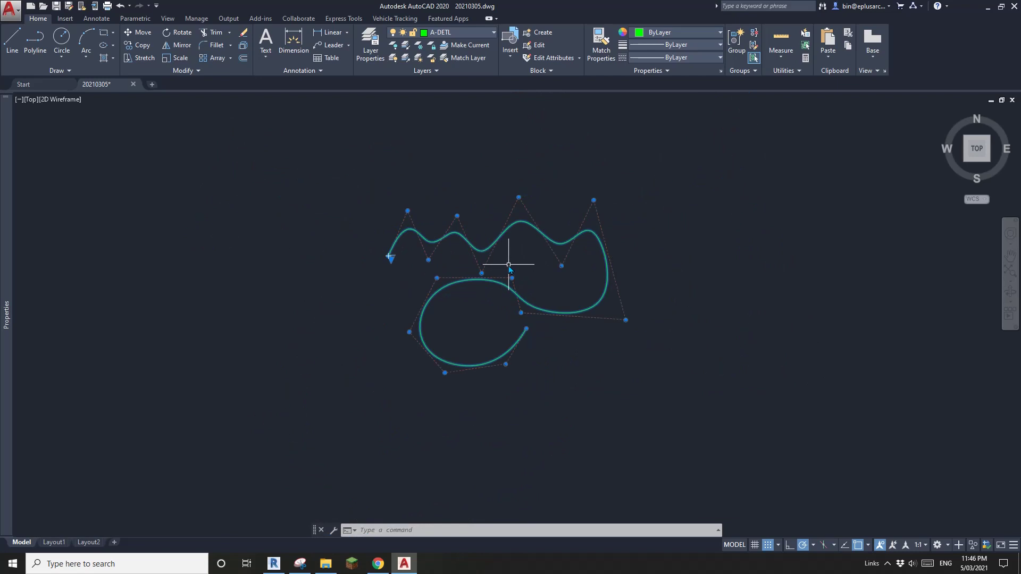
pyautogui.write('PEDIT')
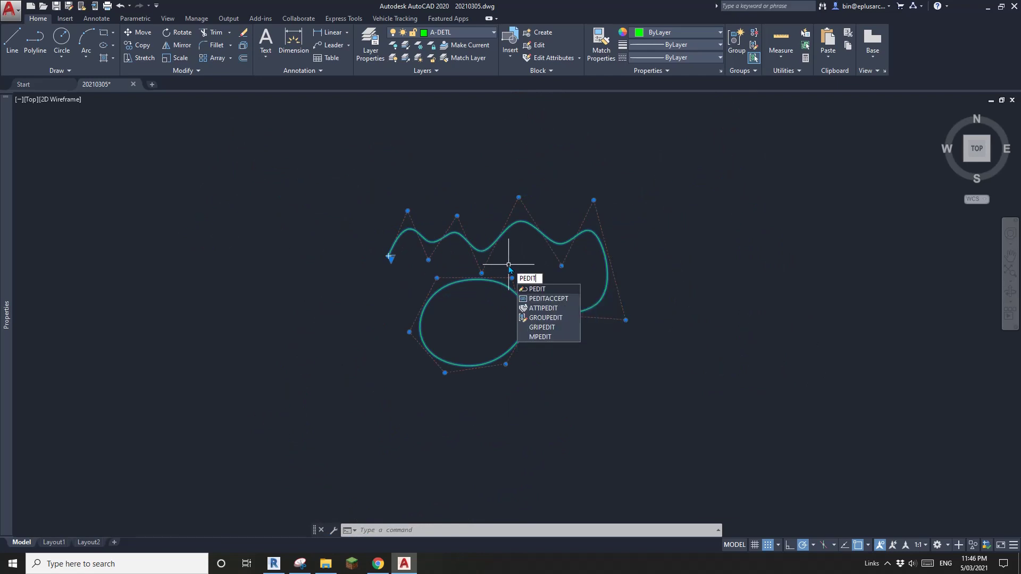
pyautogui.press('Return')
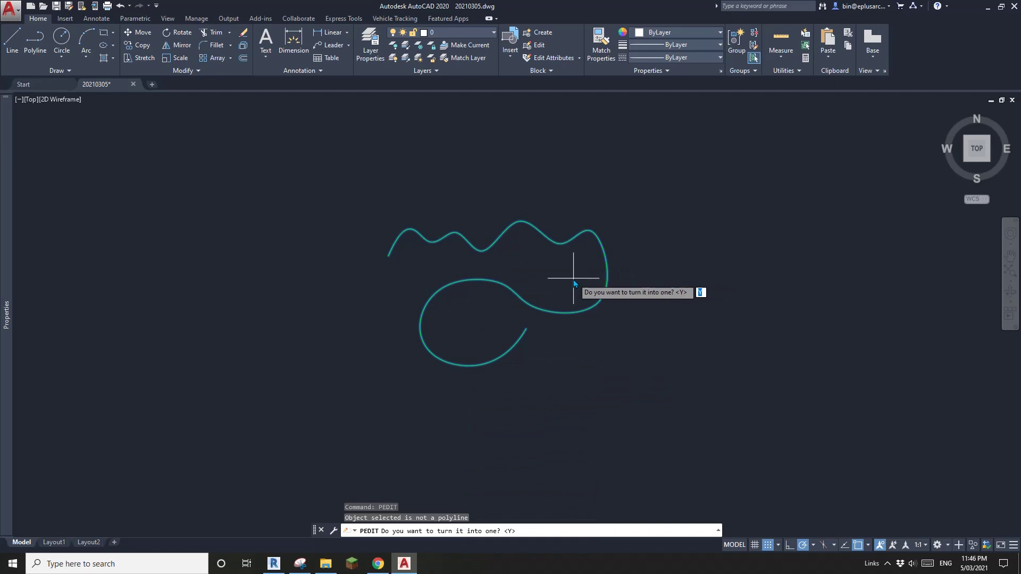
pyautogui.press('Return')
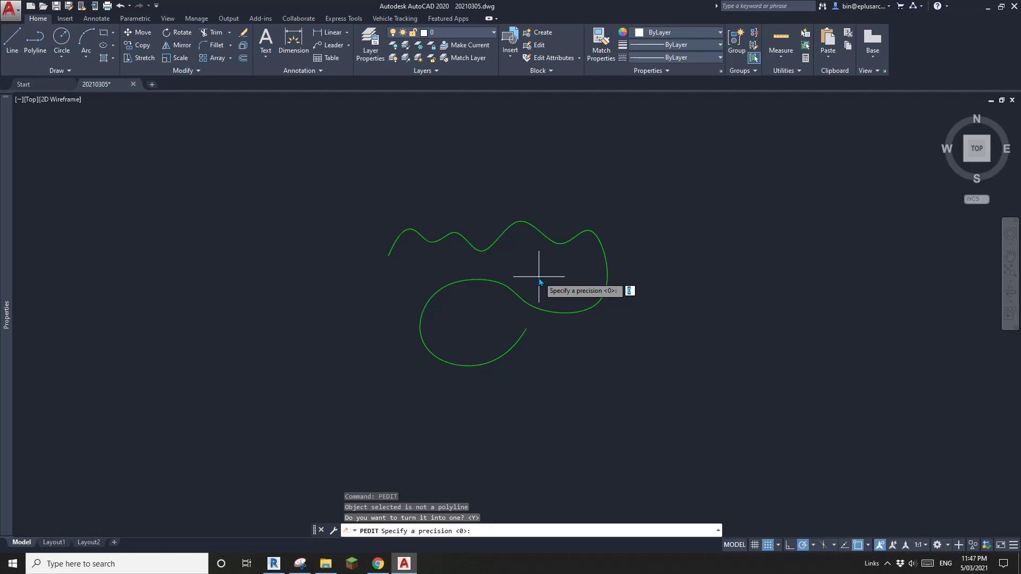
pyautogui.press('Return')
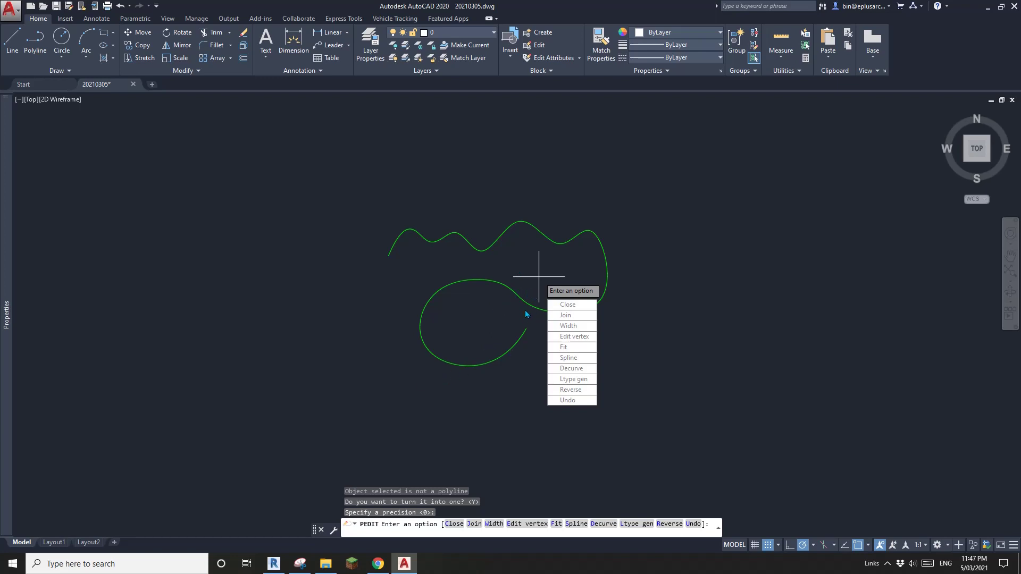
pyautogui.press('Escape')
pyautogui.press('Escape')
pyautogui.press('Escape')
# Step: Select the converted polyline and examine its vertices and segments along the curve
pyautogui.click(601, 207)
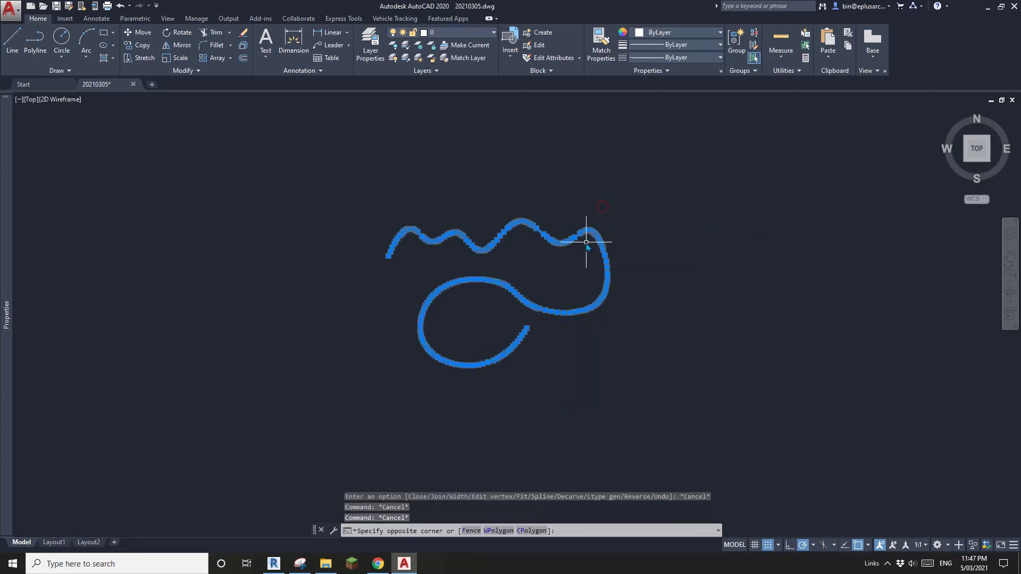
pyautogui.scroll(2, 578, 253)
pyautogui.scroll(3, 569, 246)
pyautogui.scroll(-4, 631, 239)
pyautogui.scroll(5, 547, 207)
pyautogui.press('Escape')
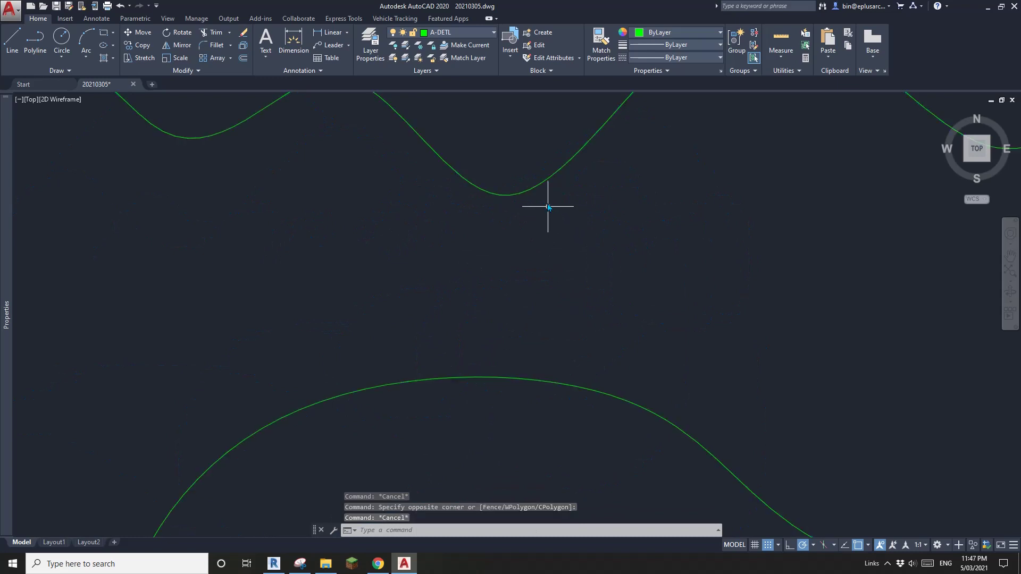
pyautogui.click(587, 142)
pyautogui.moveTo(540, 183); pyautogui.dragTo(531, 262, button='middle')
pyautogui.moveTo(431, 229); pyautogui.dragTo(533, 252, button='middle')
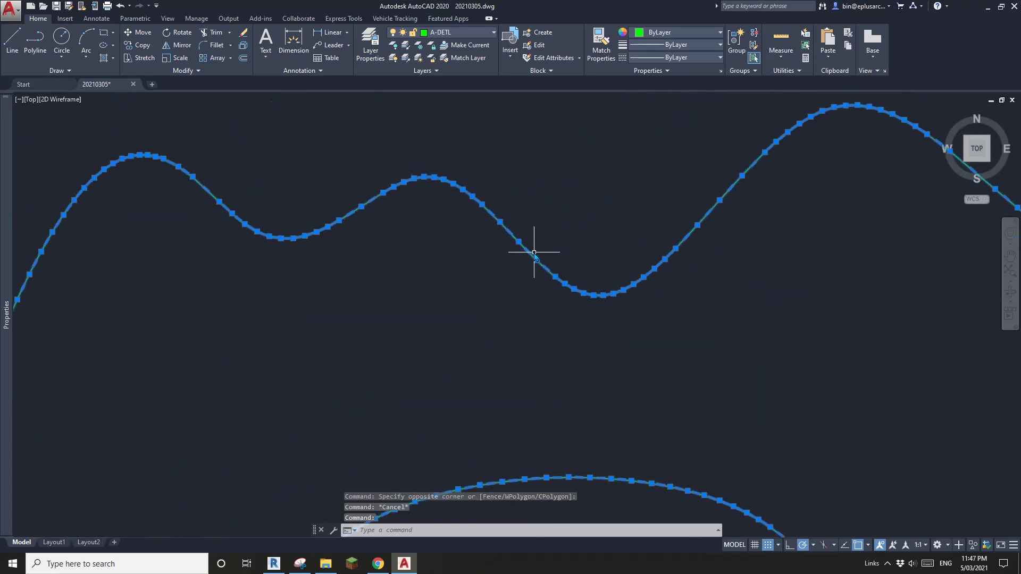
pyautogui.scroll(-6, 600, 265)
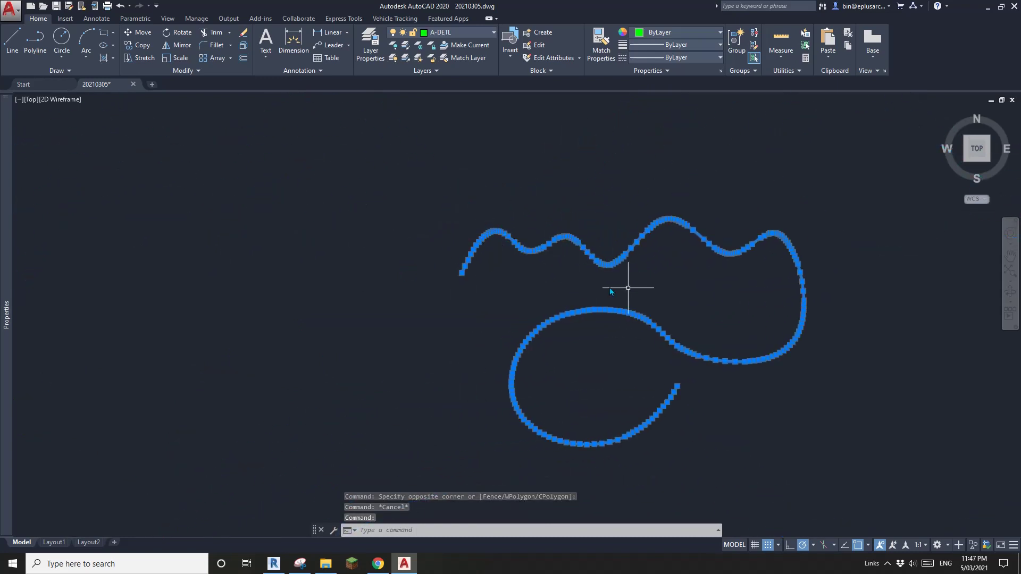
pyautogui.moveTo(635, 254); pyautogui.dragTo(601, 247, button='middle')
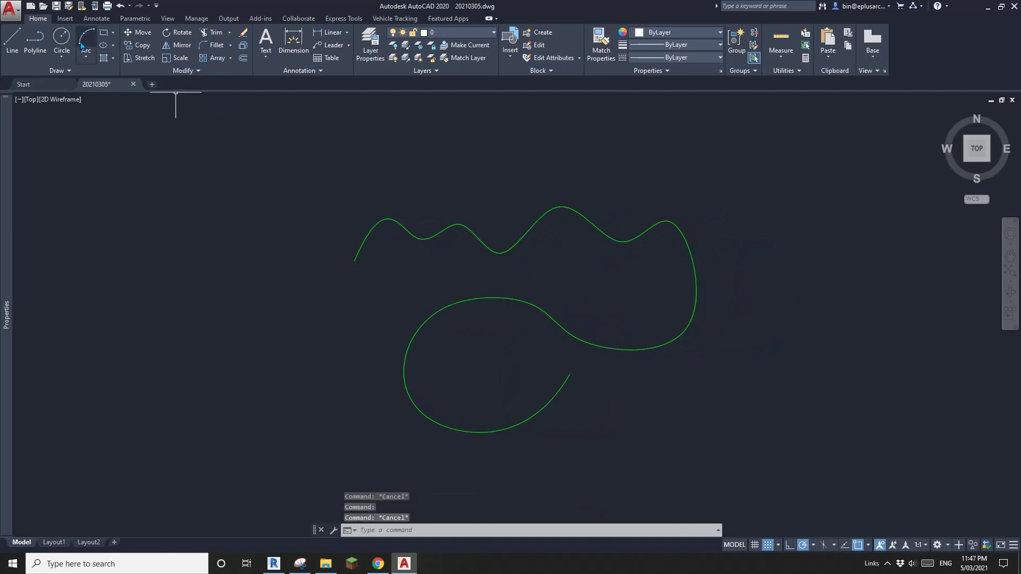
# Step: Save the converted 20210305.dwg drawing and switch back to Revit
pyautogui.click(56, 6)
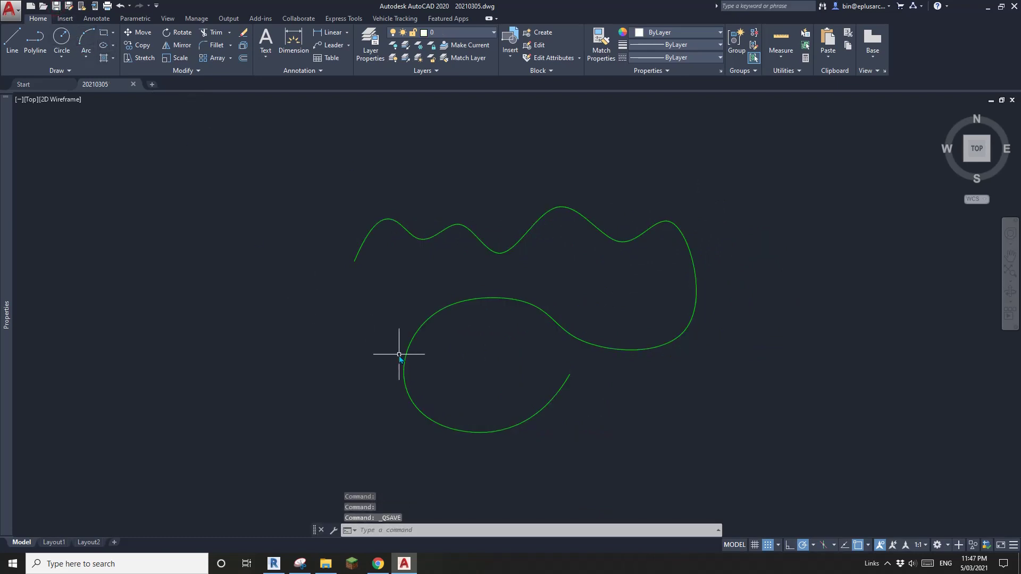
pyautogui.click(280, 566)
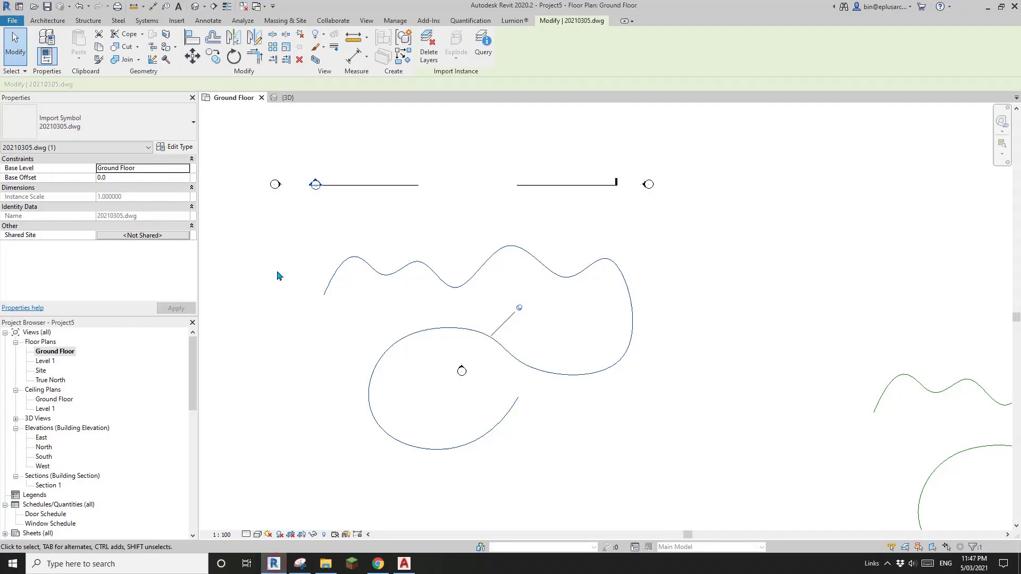
# Step: Reload the linked 20210305.dwg from the CAD formats in Manage Links
pyautogui.click(172, 21)
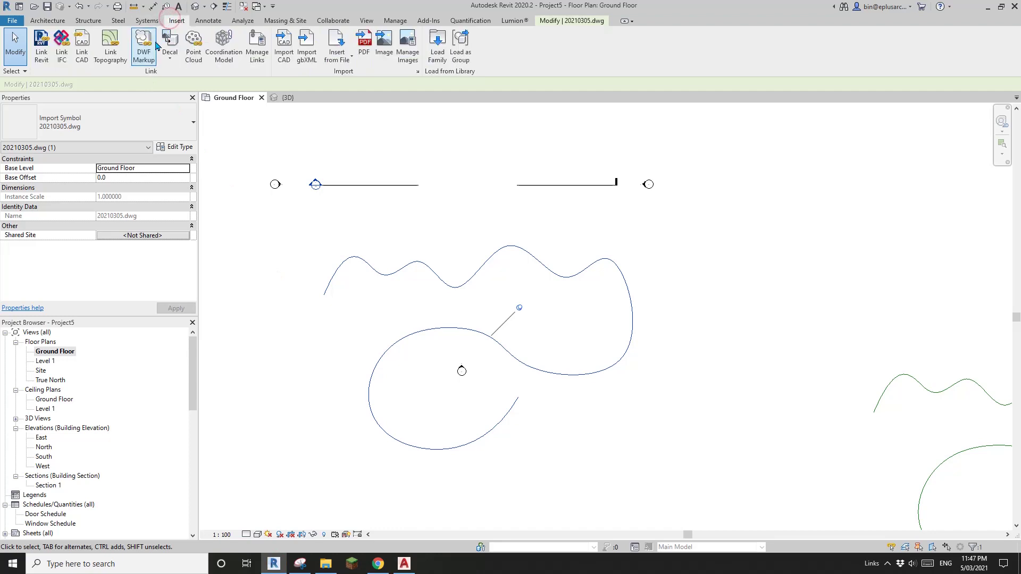
pyautogui.click(257, 45)
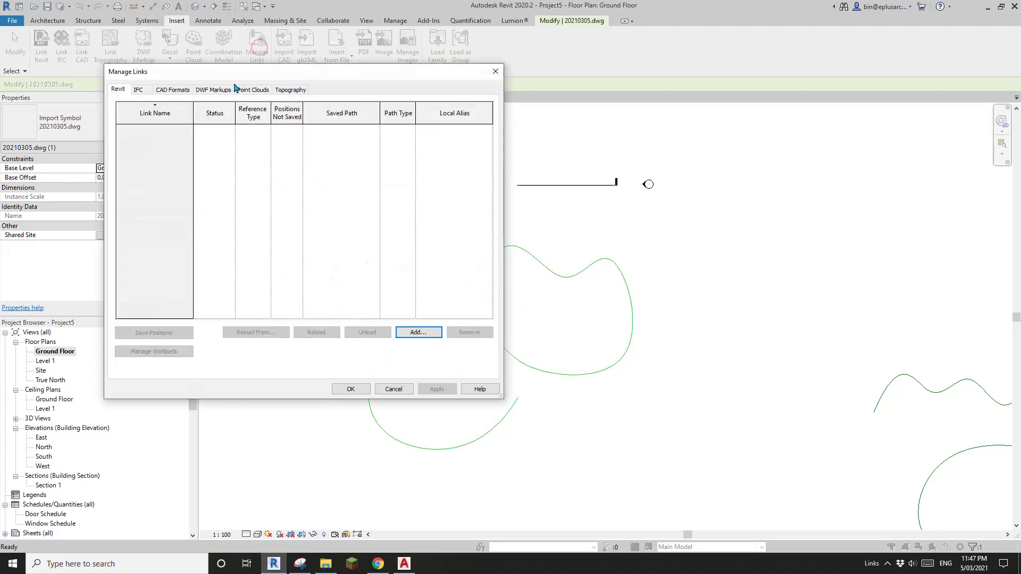
pyautogui.click(164, 90)
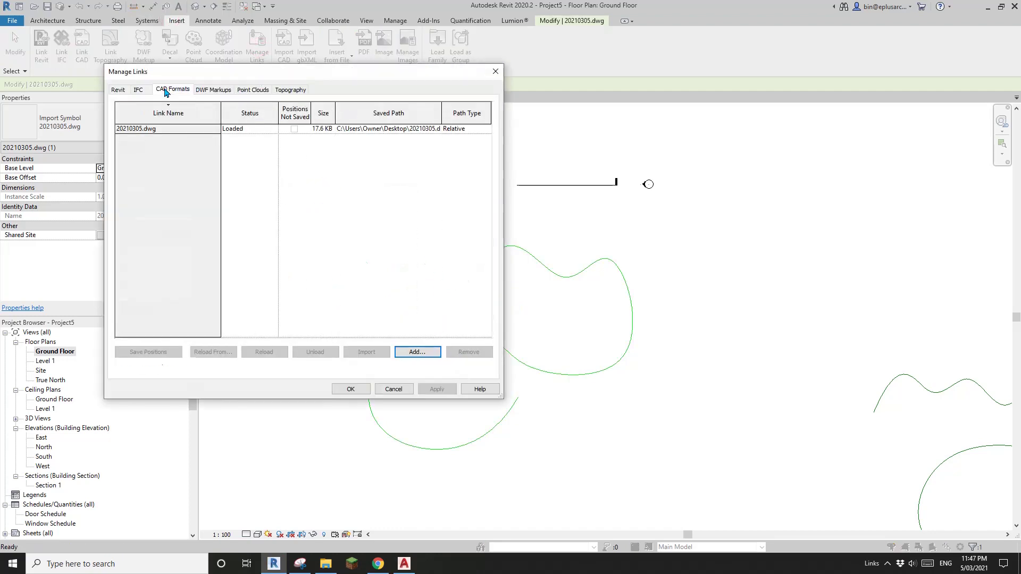
pyautogui.click(147, 131)
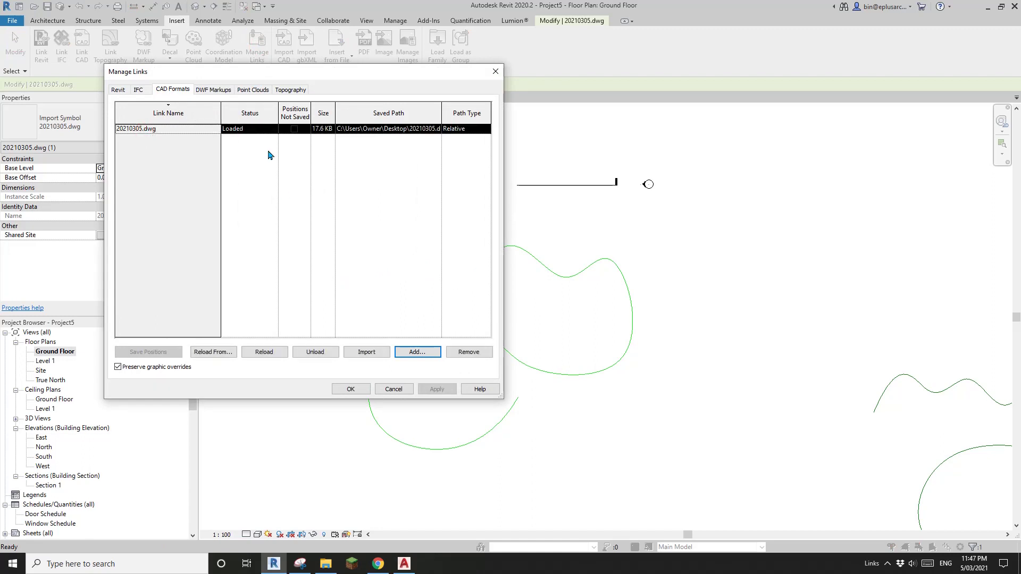
pyautogui.click(273, 352)
pyautogui.click(349, 389)
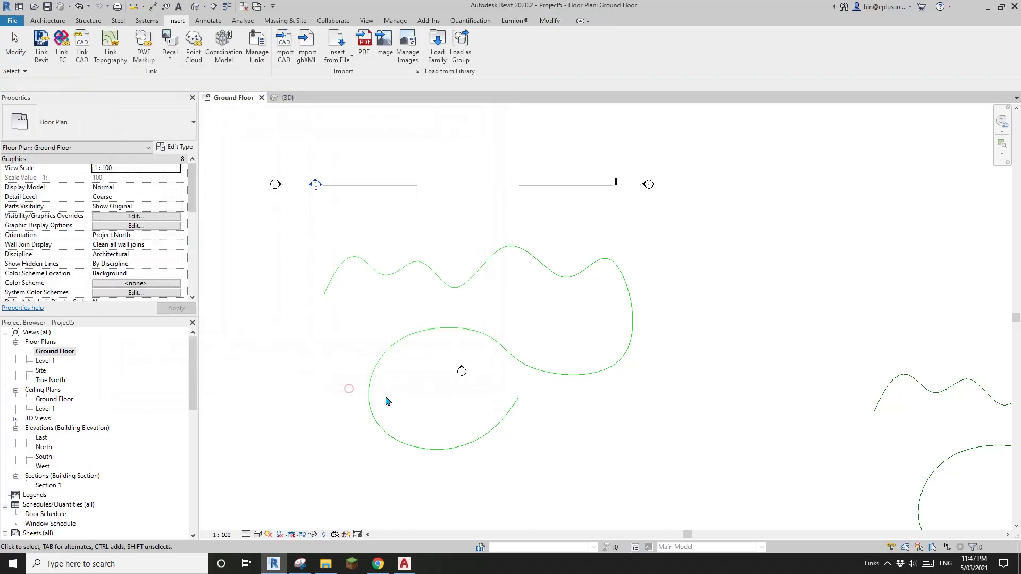
# Step: Create an 1100mm railing on the Ground Floor with a path picked from the whole chain of linked DWG polyline segments
pyautogui.scroll(2, 585, 297)
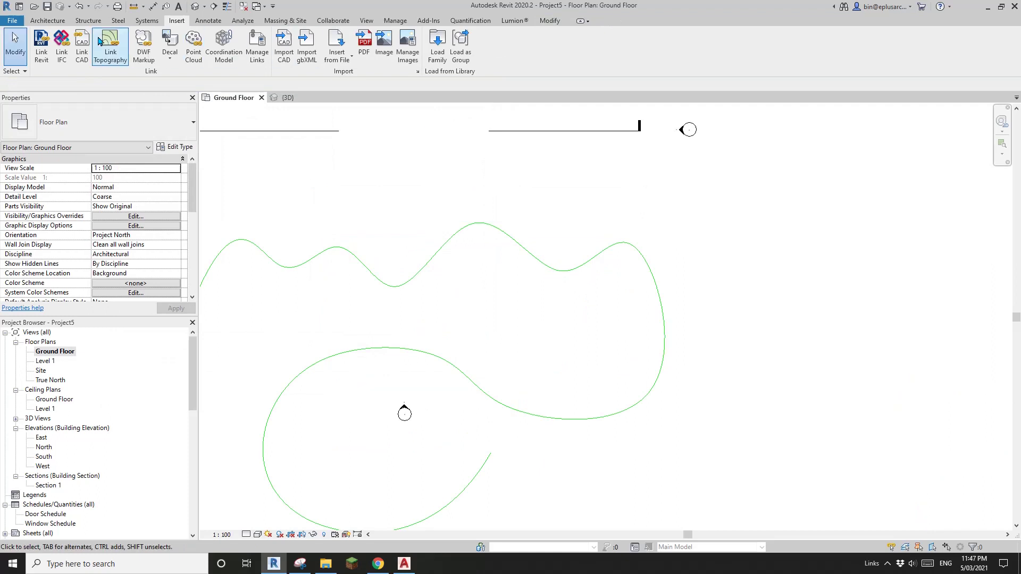
pyautogui.click(52, 23)
pyautogui.click(350, 38)
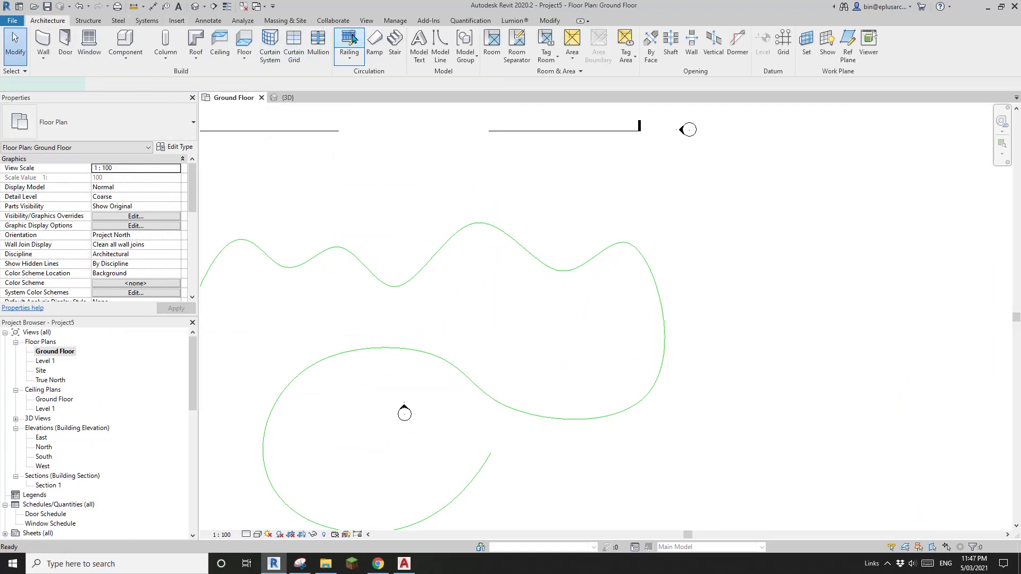
pyautogui.click(495, 46)
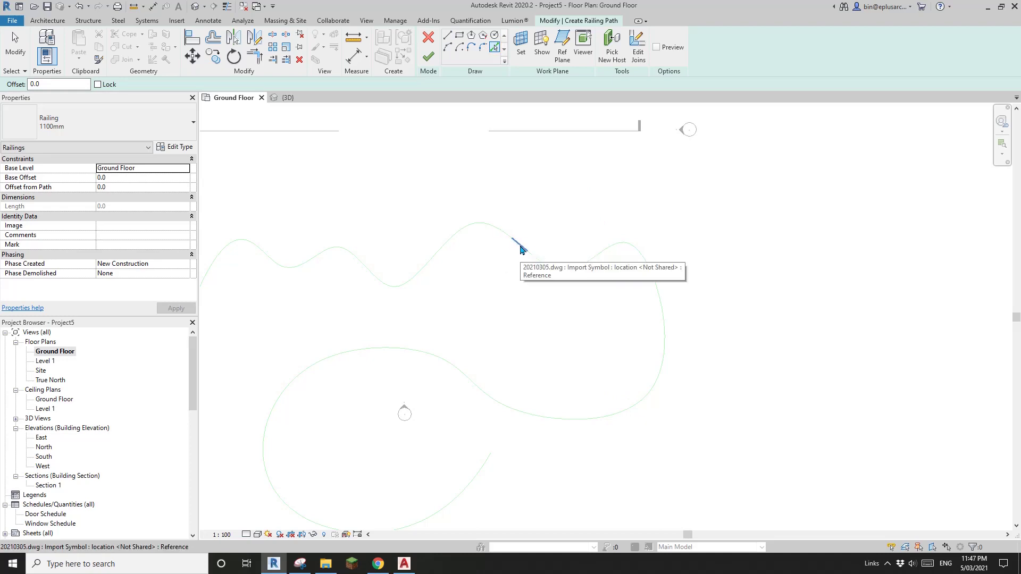
pyautogui.press('Tab')
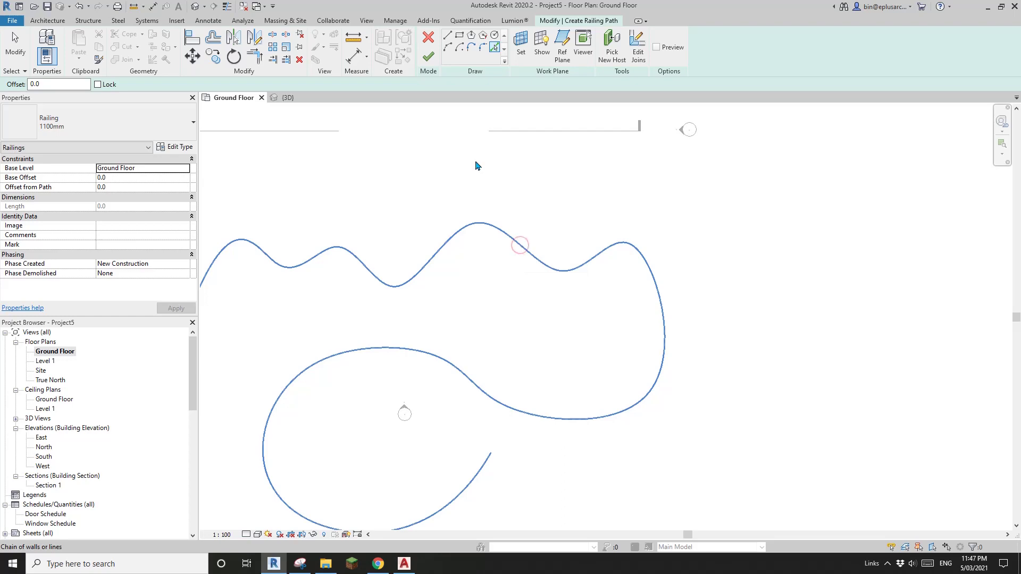
pyautogui.click(428, 56)
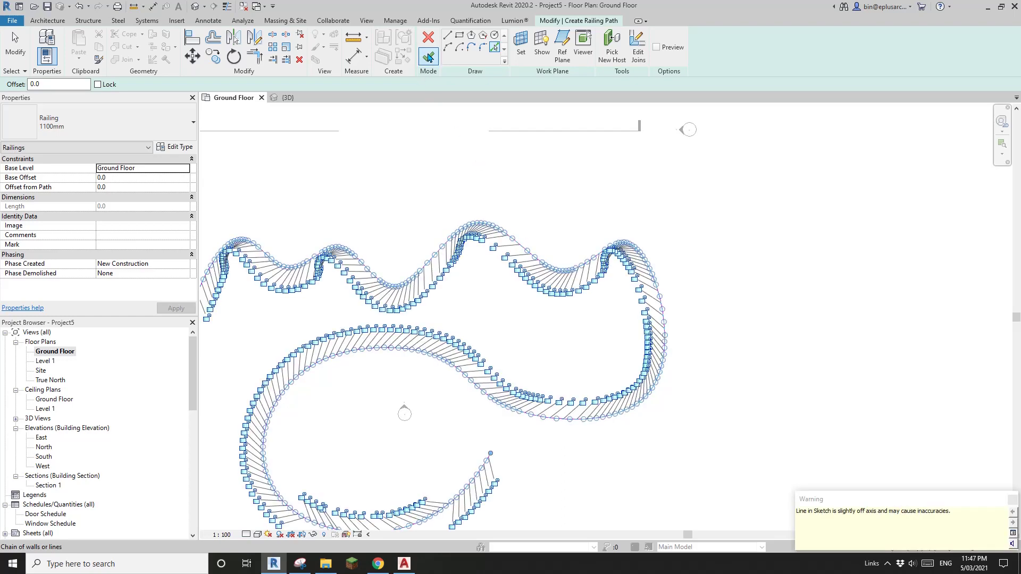
pyautogui.click(498, 183)
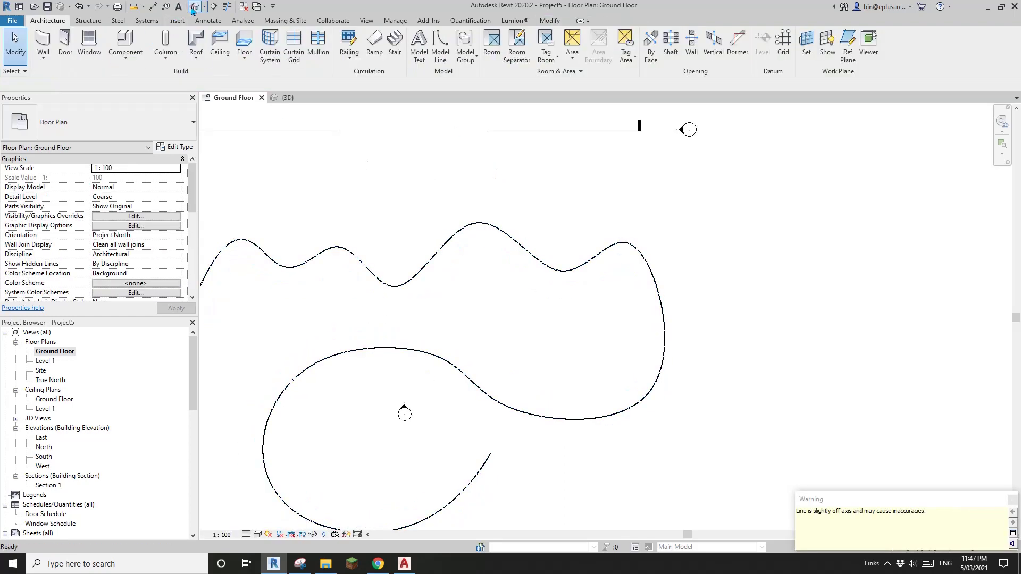
# Step: Open the default 3D view and examine the new railing along the curved polyline
pyautogui.click(194, 7)
pyautogui.scroll(3, 509, 281)
pyautogui.keyDown('shift'); pyautogui.moveTo(510, 284); pyautogui.dragTo(597, 225, button='middle'); pyautogui.keyUp('shift')
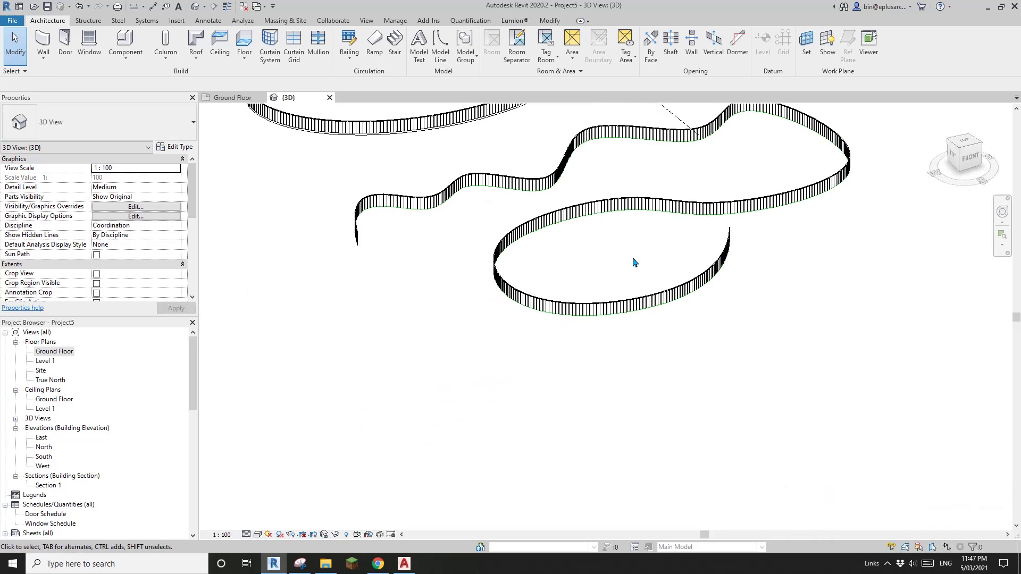
pyautogui.keyDown('shift'); pyautogui.moveTo(633, 262); pyautogui.dragTo(597, 346, button='middle'); pyautogui.keyUp('shift')
pyautogui.scroll(3, 604, 360)
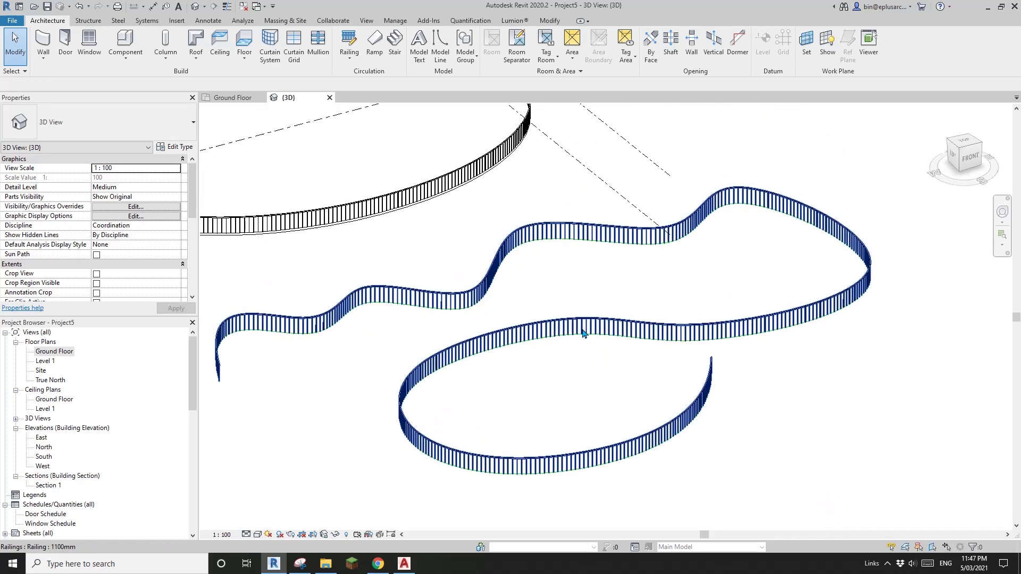
pyautogui.click(583, 333)
pyautogui.scroll(-3, 553, 319)
pyautogui.keyDown('shift'); pyautogui.moveTo(581, 325); pyautogui.dragTo(647, 329, button='middle'); pyautogui.keyUp('shift')
pyautogui.click(687, 331)
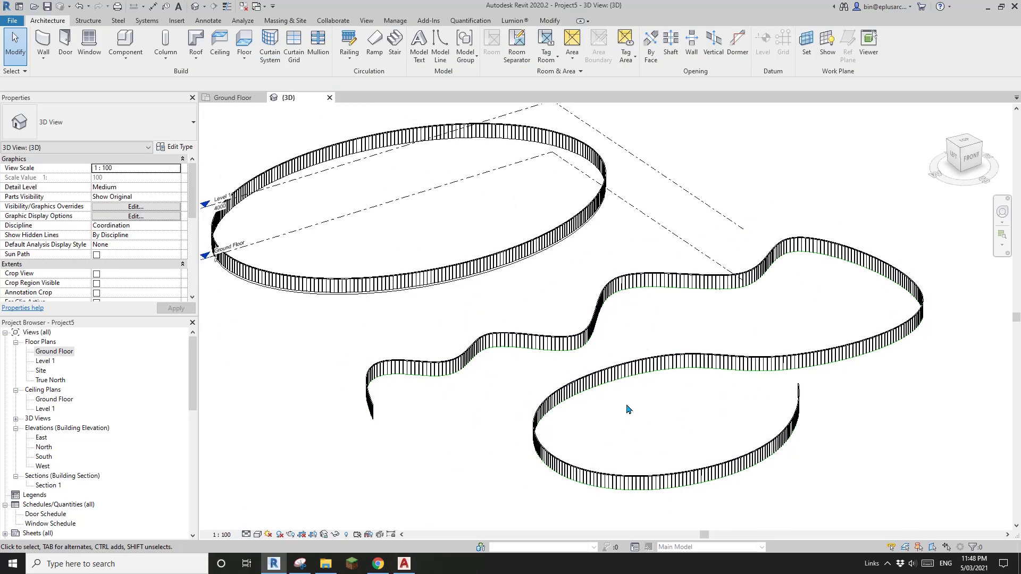
# Step: Select the elliptical railing in the 3D view and compare it with the curved polyline railing, leaving nothing selected
pyautogui.moveTo(628, 410); pyautogui.dragTo(645, 416, button='middle')
pyautogui.click(459, 283)
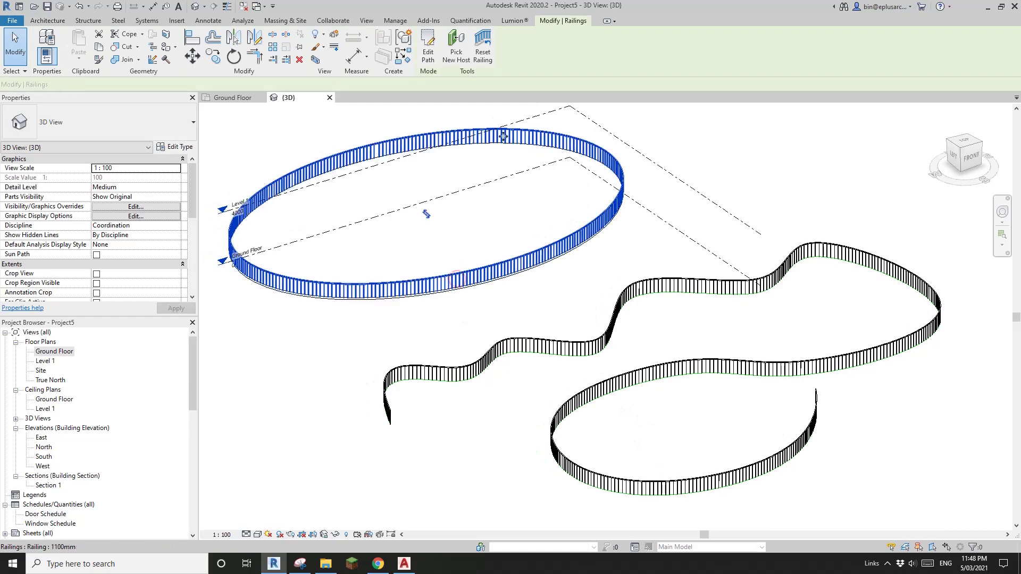
pyautogui.moveTo(572, 287); pyautogui.dragTo(559, 317, button='middle')
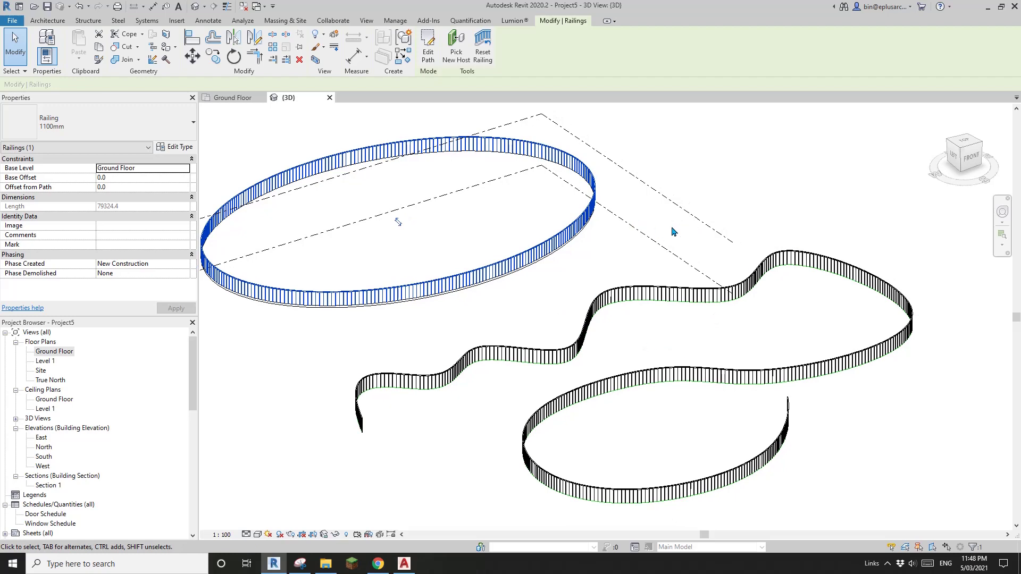
pyautogui.scroll(1, 676, 246)
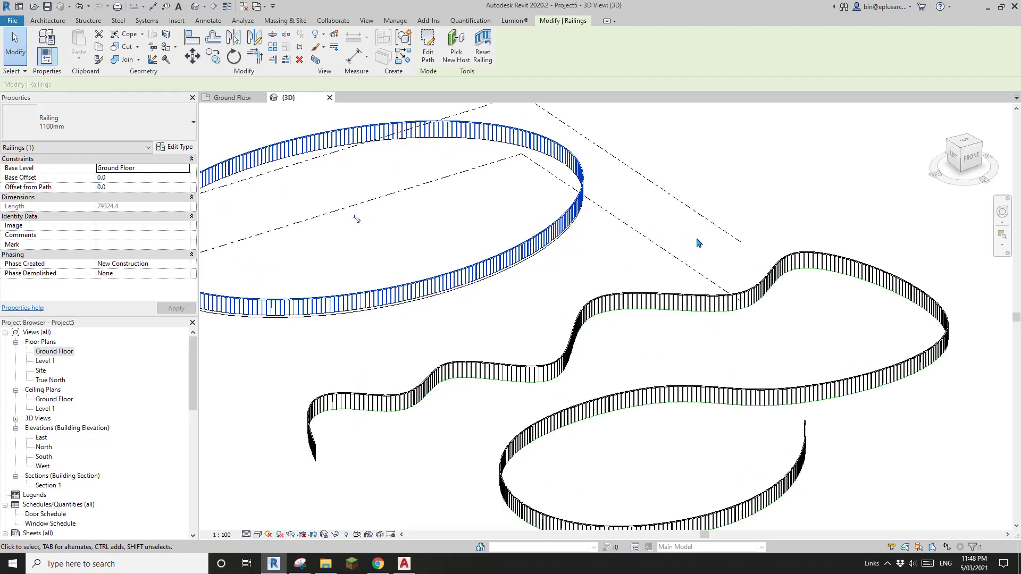
pyautogui.scroll(-1, 664, 252)
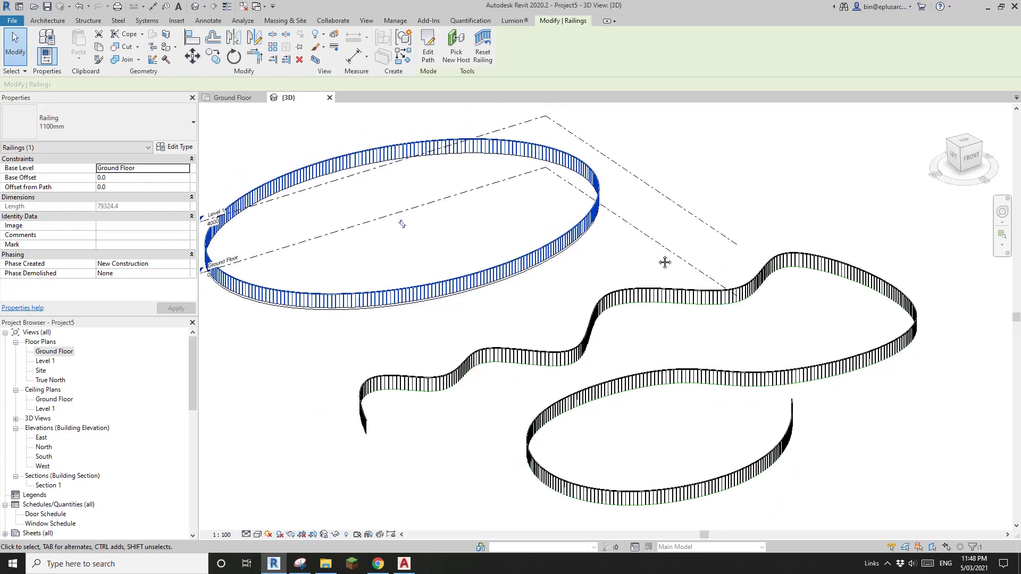
pyautogui.moveTo(649, 274); pyautogui.dragTo(676, 269, button='middle')
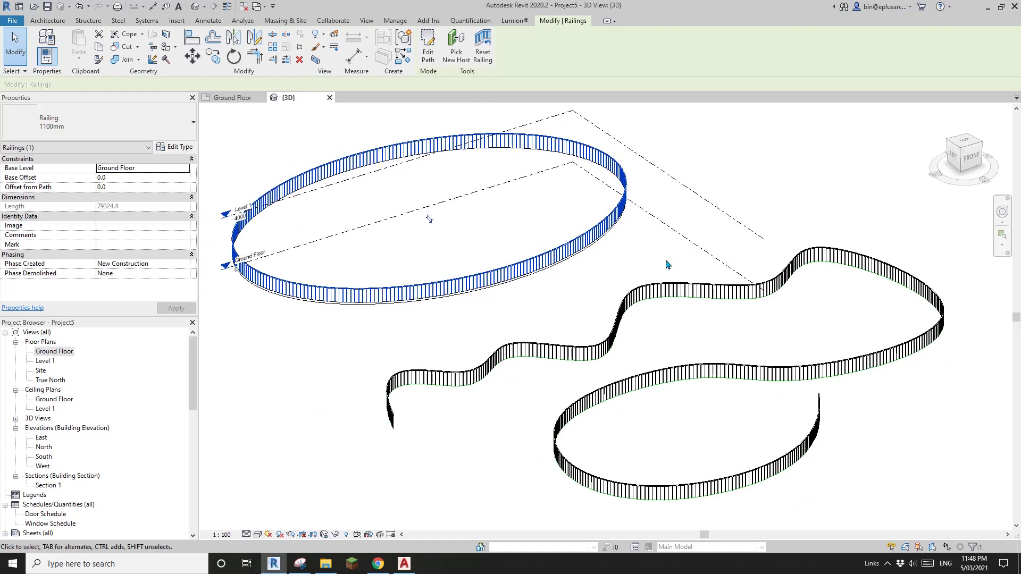
pyautogui.click(701, 221)
pyautogui.moveTo(660, 233); pyautogui.dragTo(666, 266, button='middle')
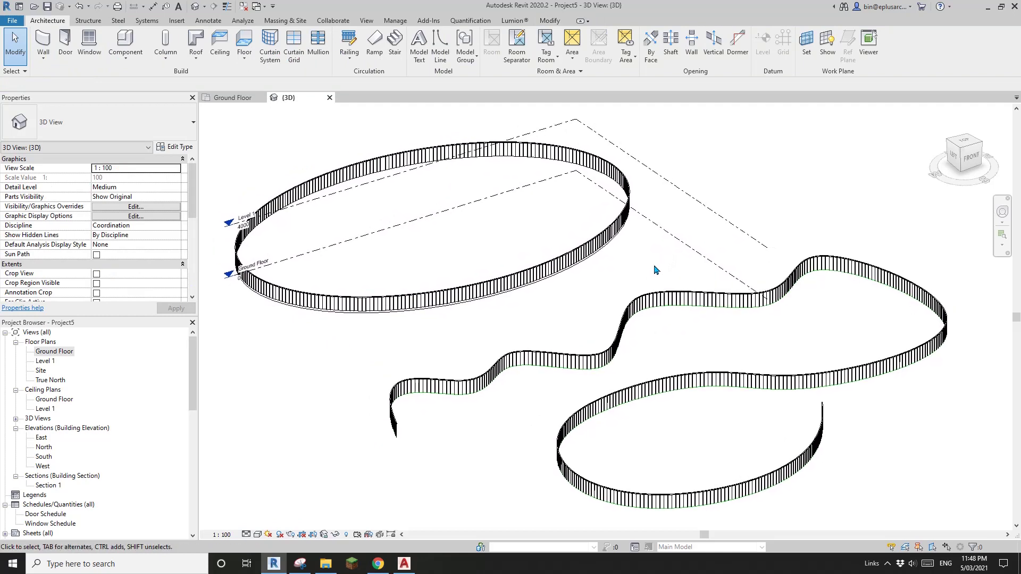